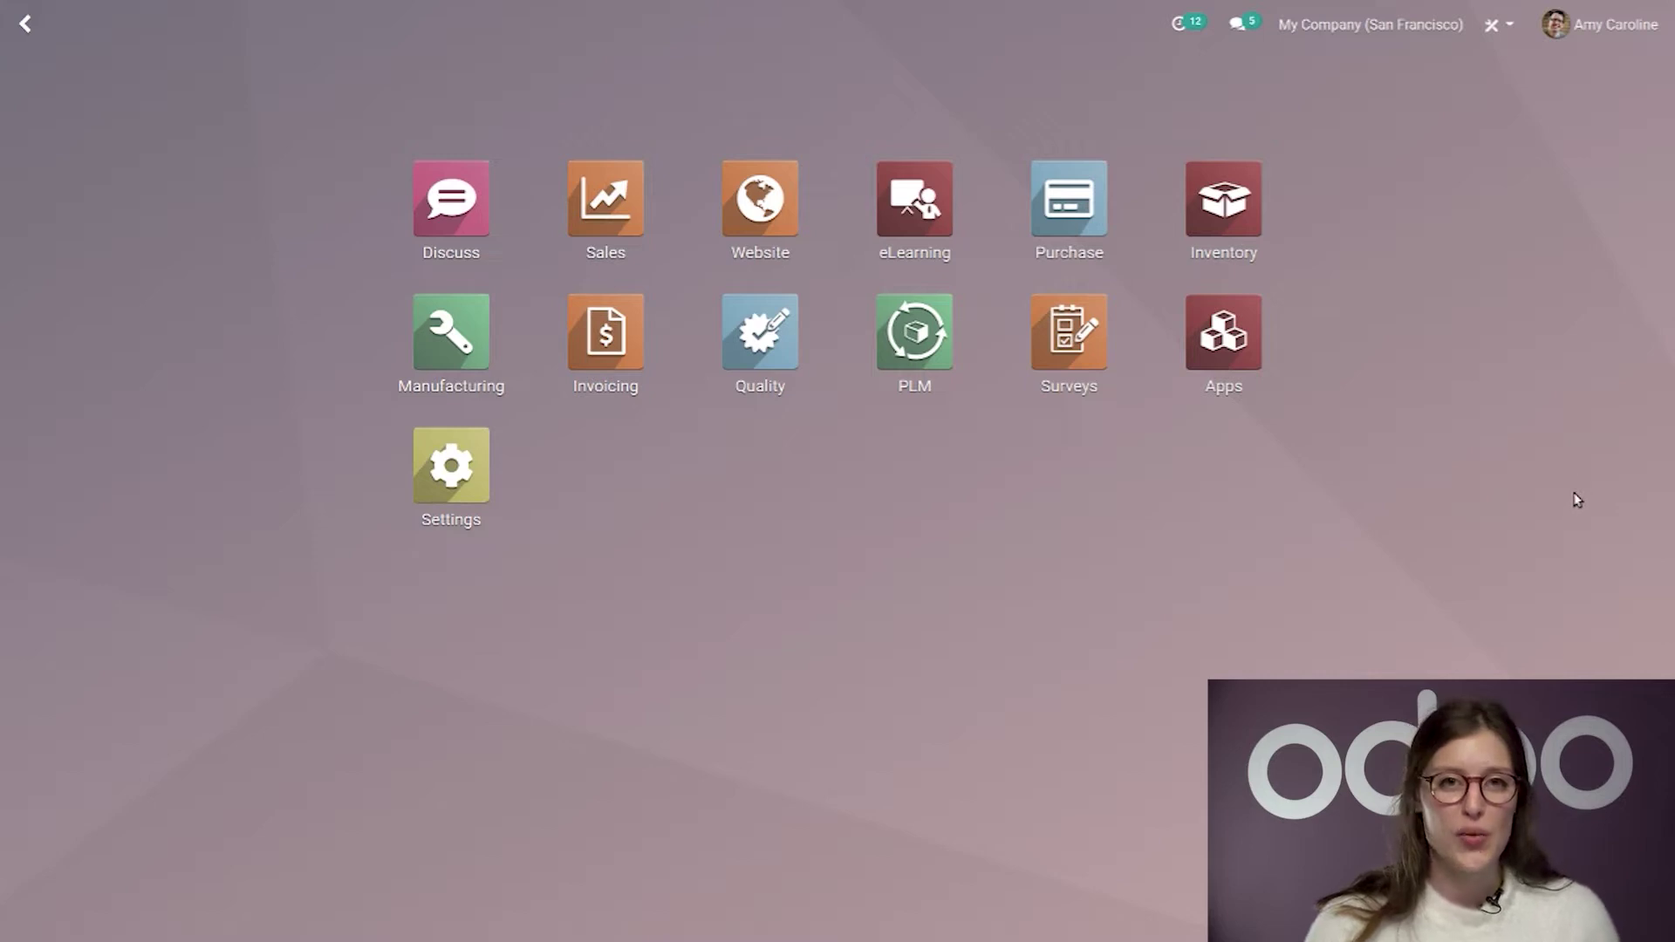
- Create and save a new ECO type named 'Table Revision', then go back to the PLM overview
{"action": "left_click", "coordinate": [907, 336]}
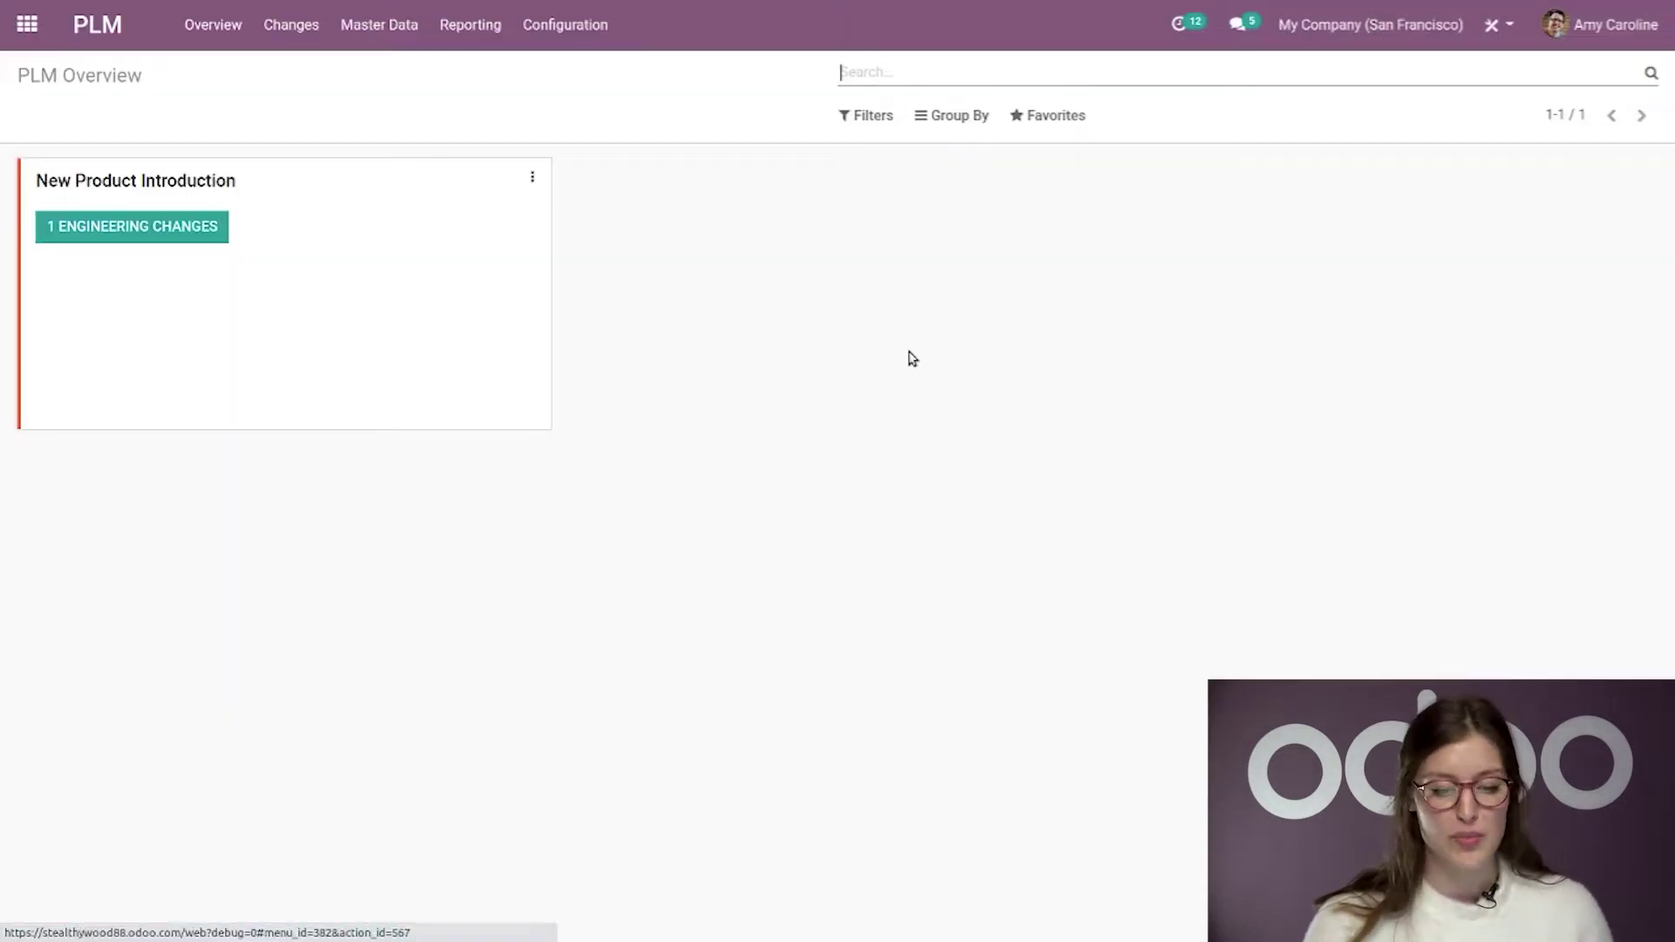
{"action": "left_click", "coordinate": [584, 32]}
{"action": "left_click", "coordinate": [609, 96]}
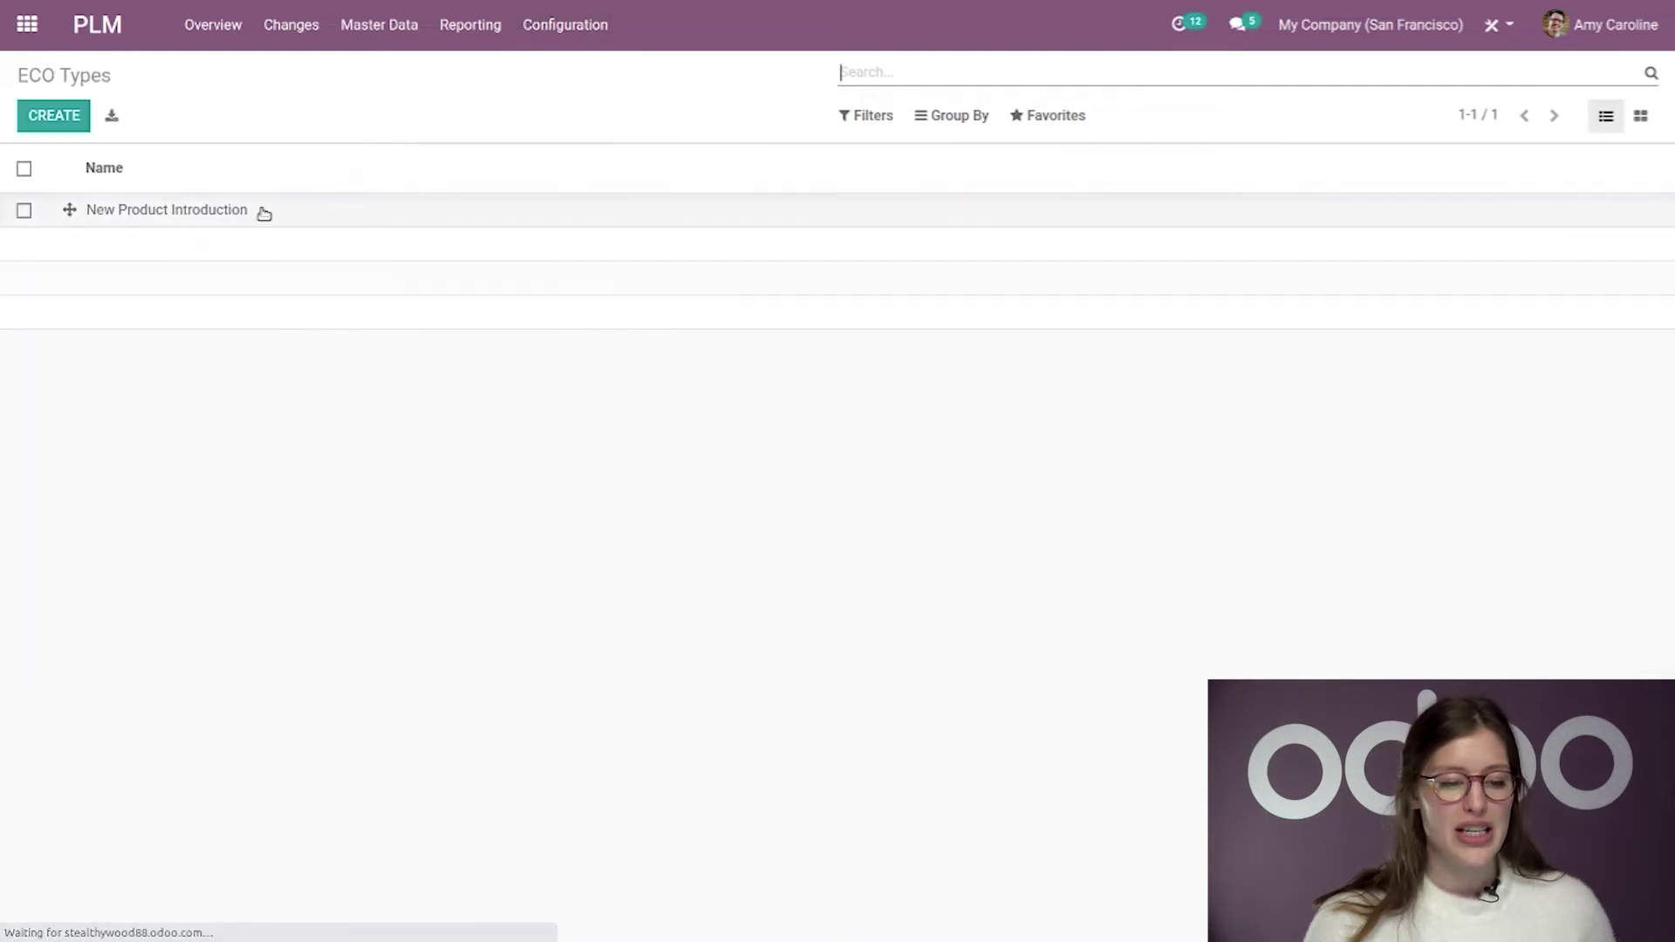
{"action": "left_click", "coordinate": [54, 117]}
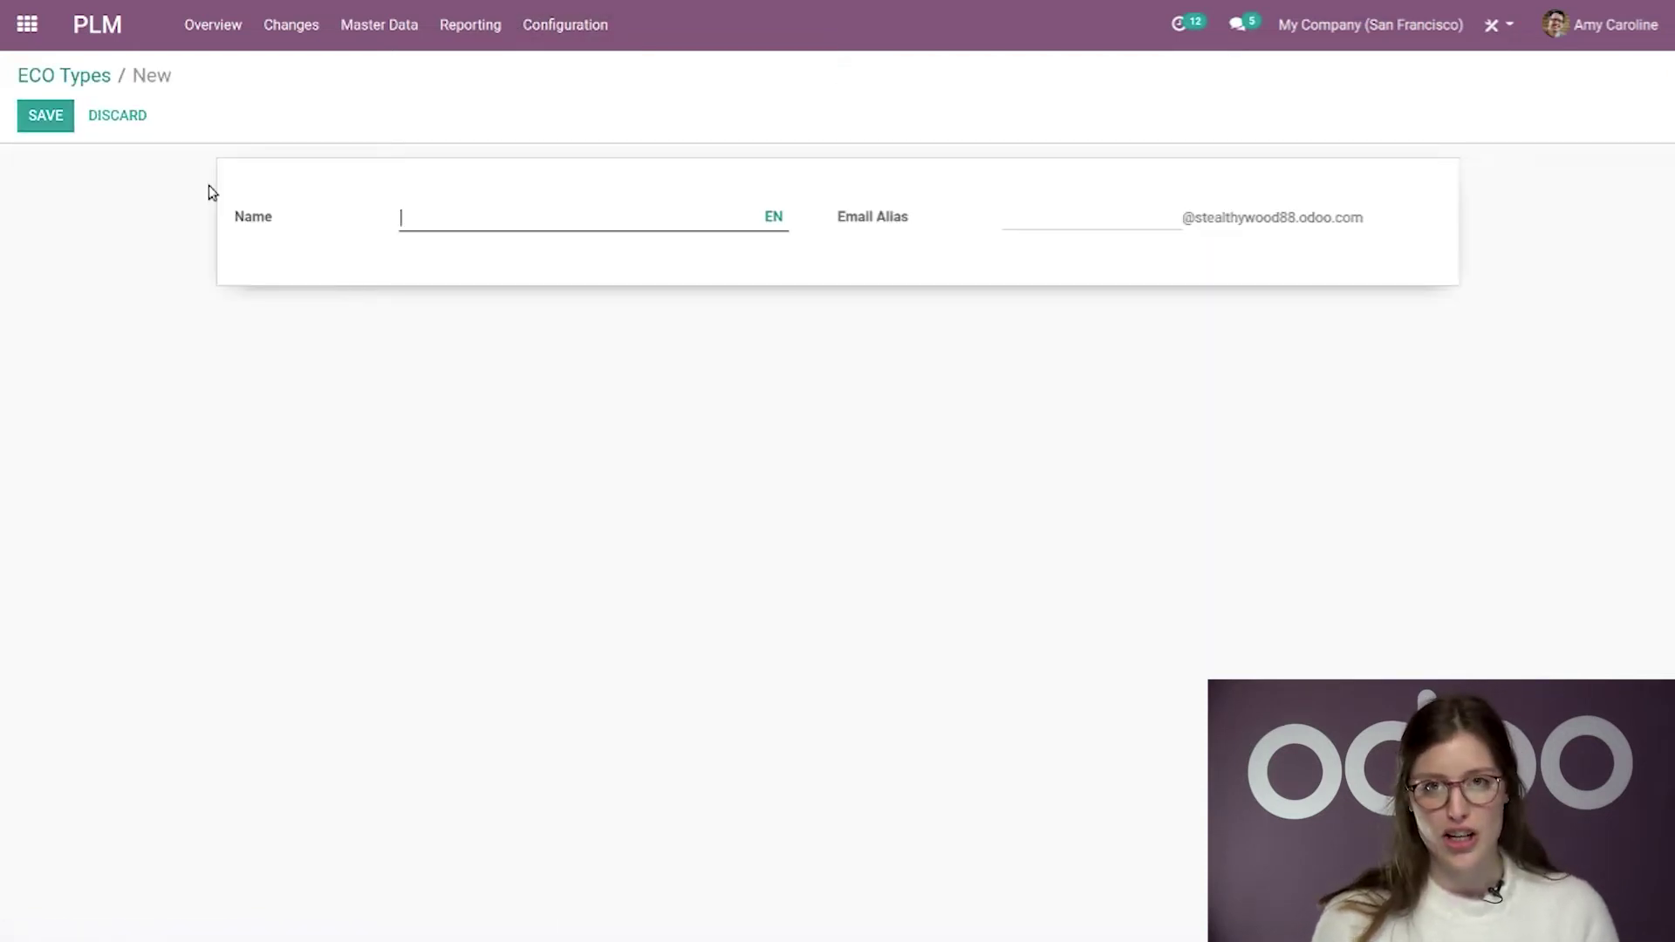
{"action": "type", "text": "Table "}
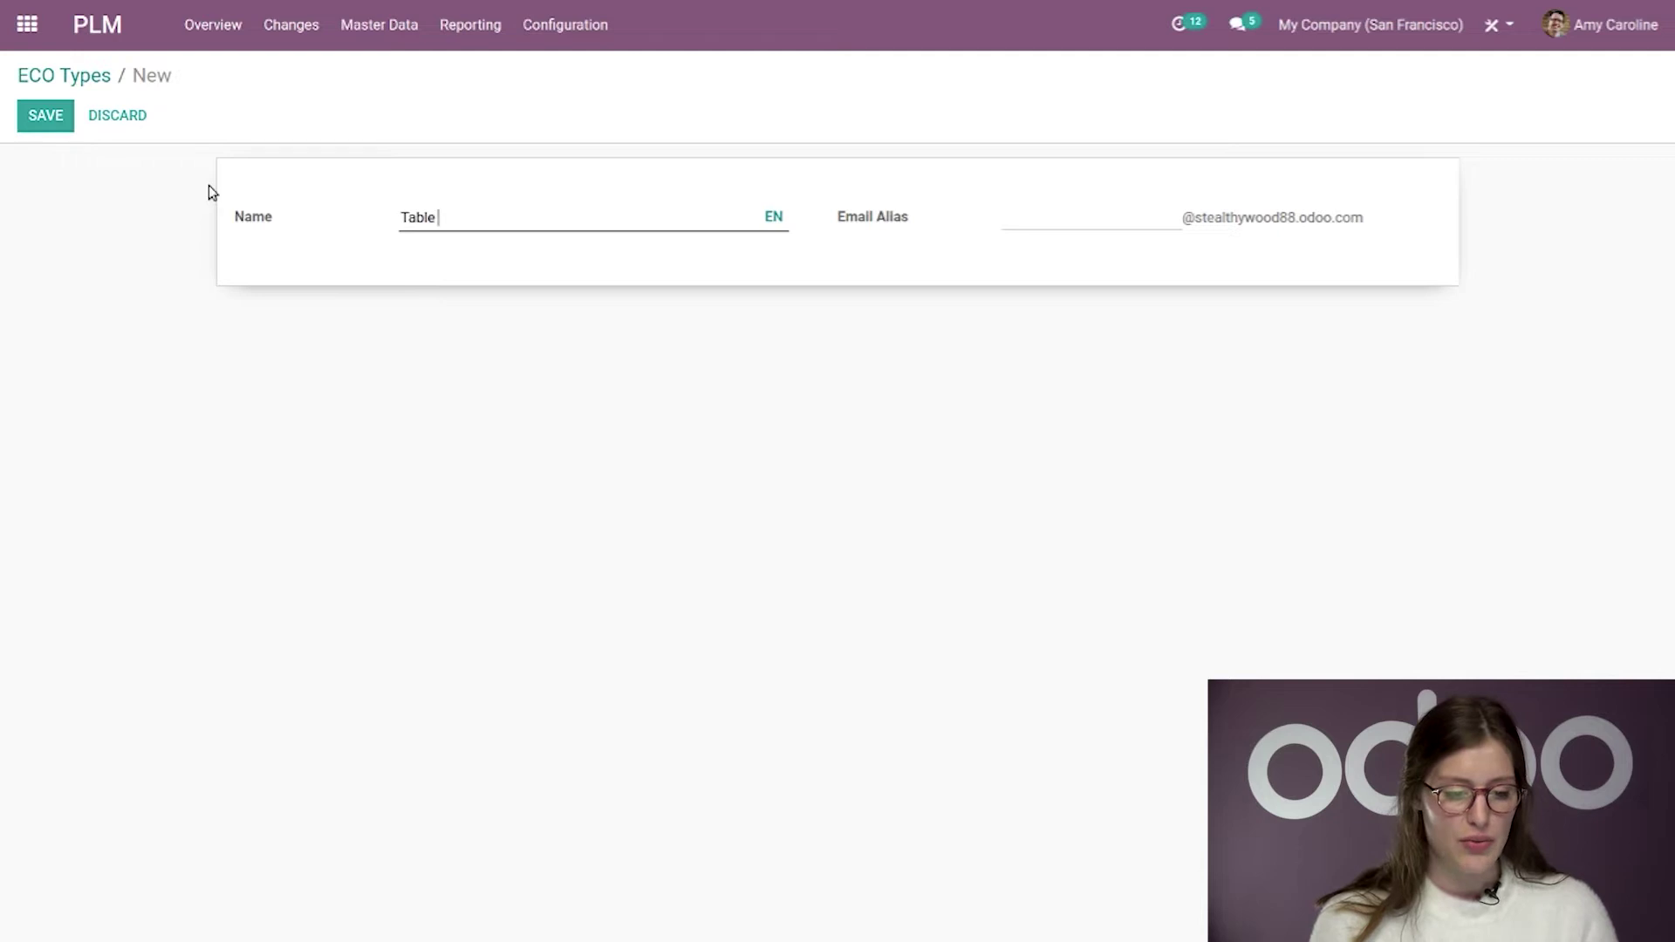
{"action": "type", "text": "Revision"}
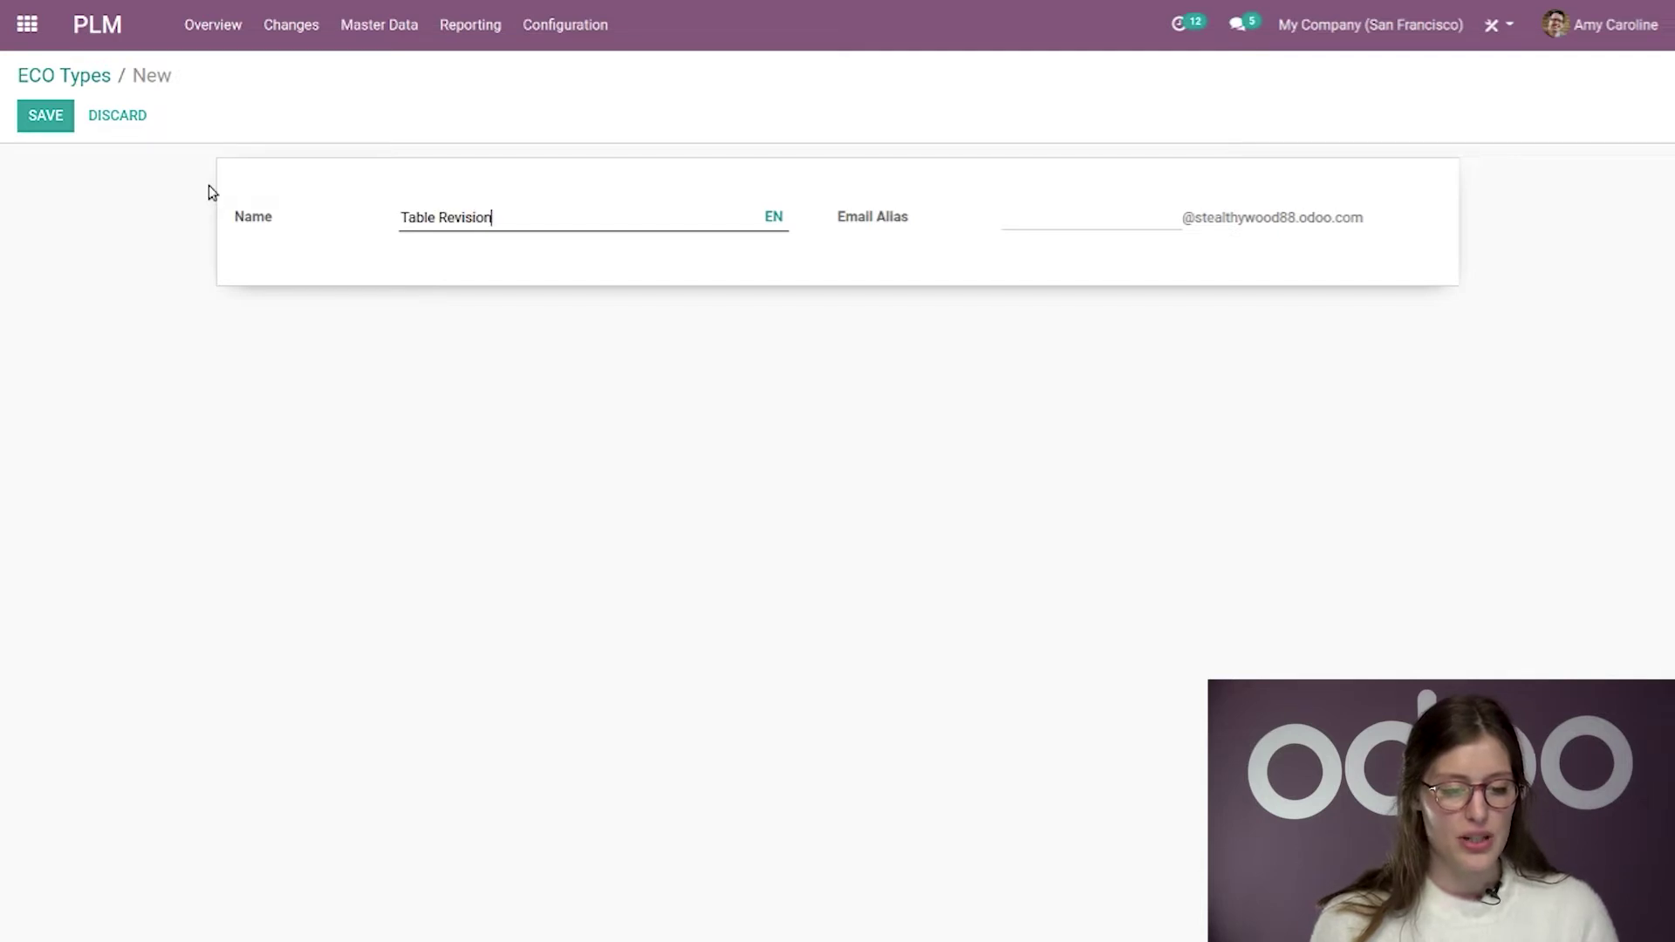
{"action": "left_click", "coordinate": [35, 114]}
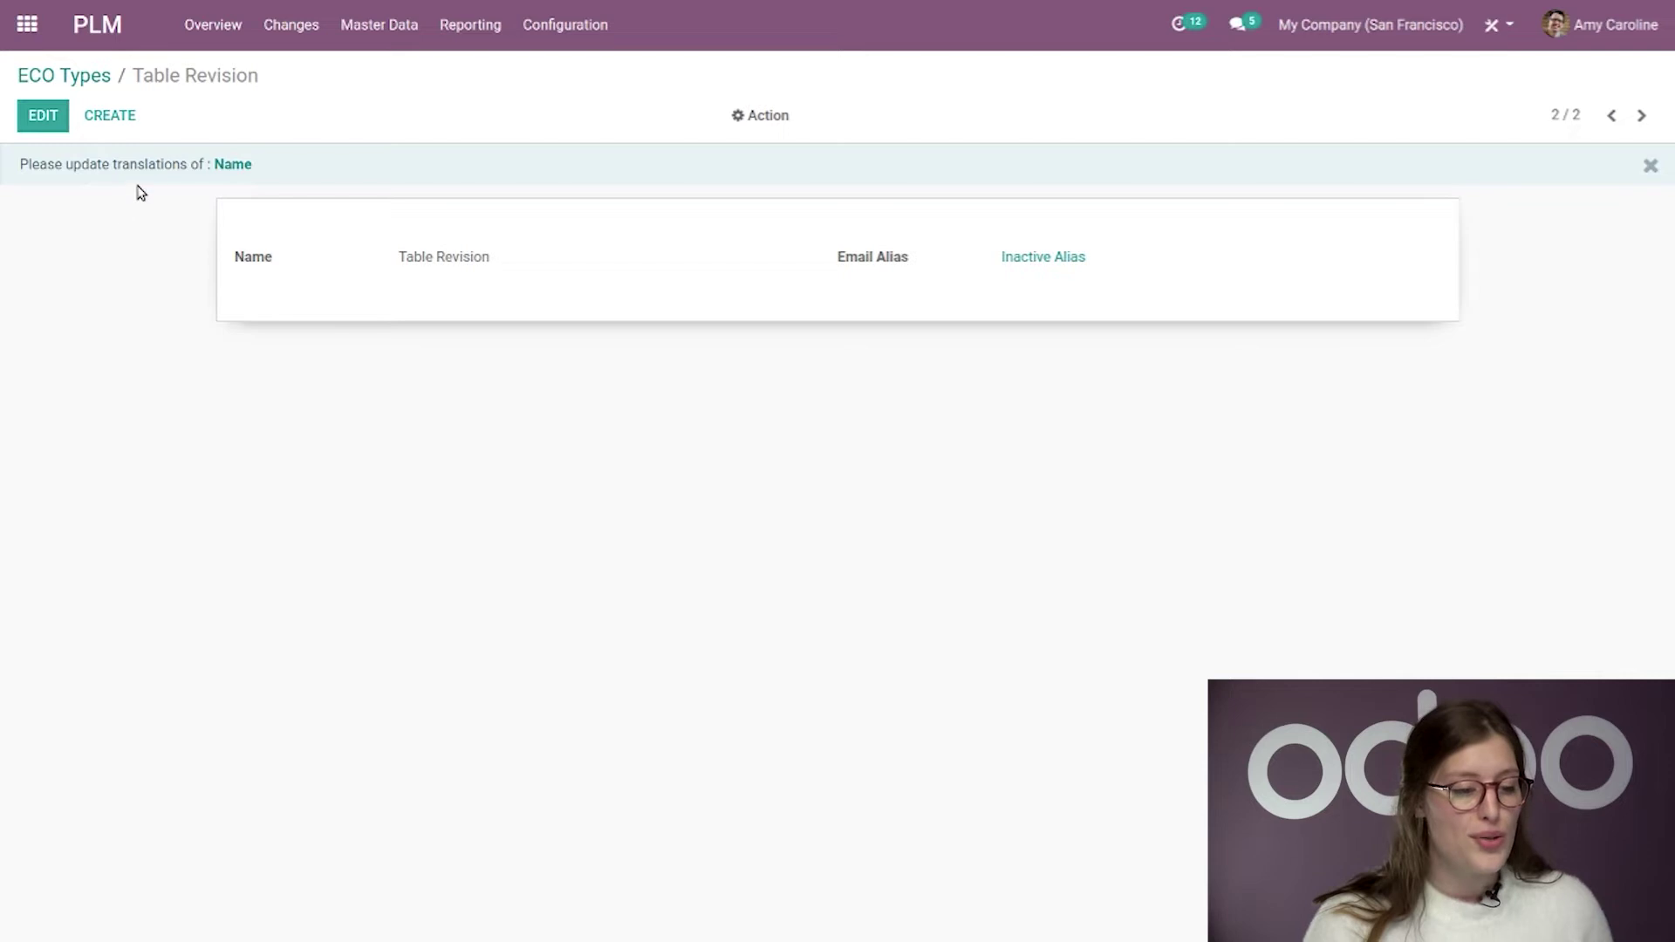
{"action": "left_click", "coordinate": [88, 25]}
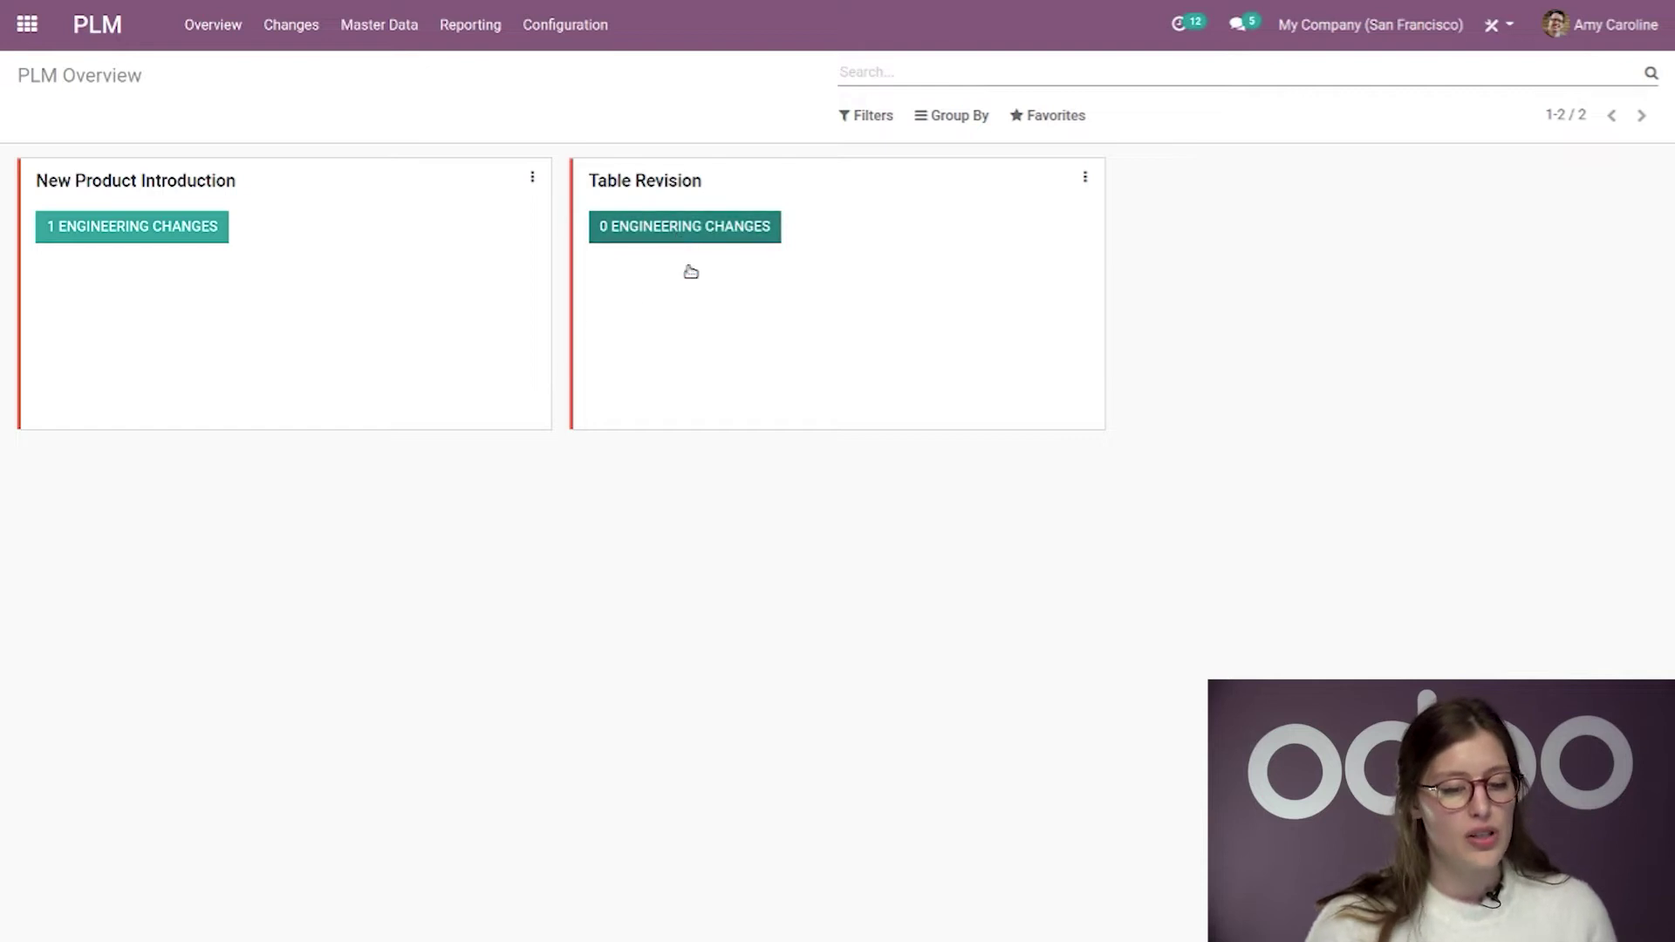
- On the Table Revision board, add stages New, In Progress, Validated, Effective and Refused
{"action": "left_click", "coordinate": [684, 229]}
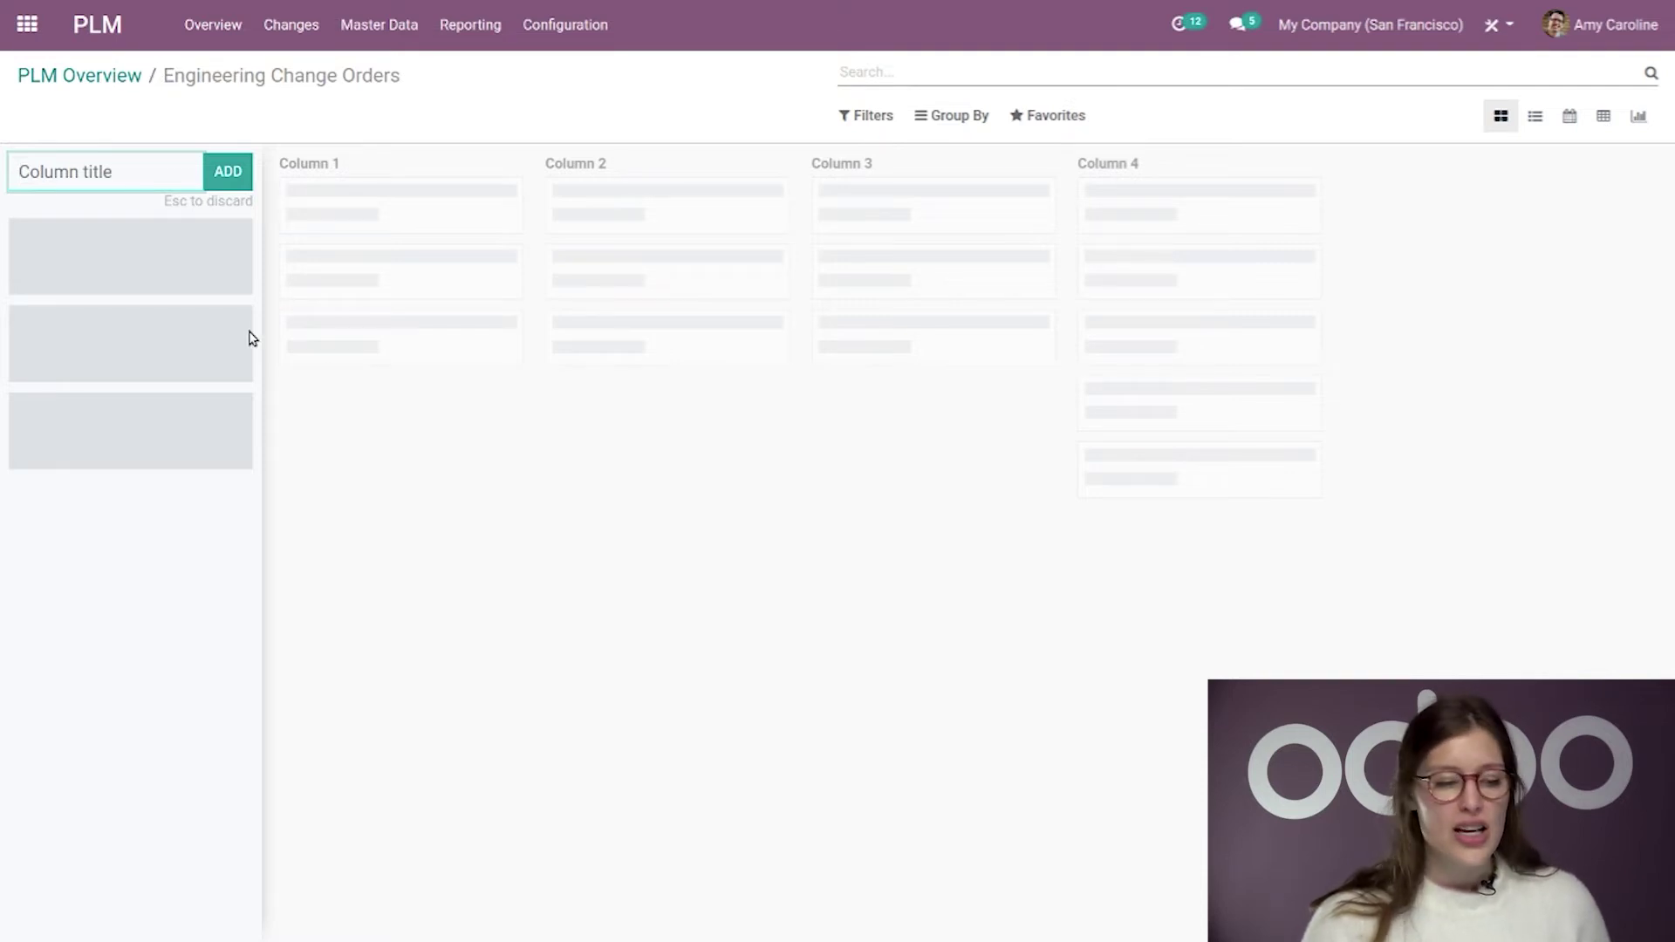
{"action": "type", "text": "New"}
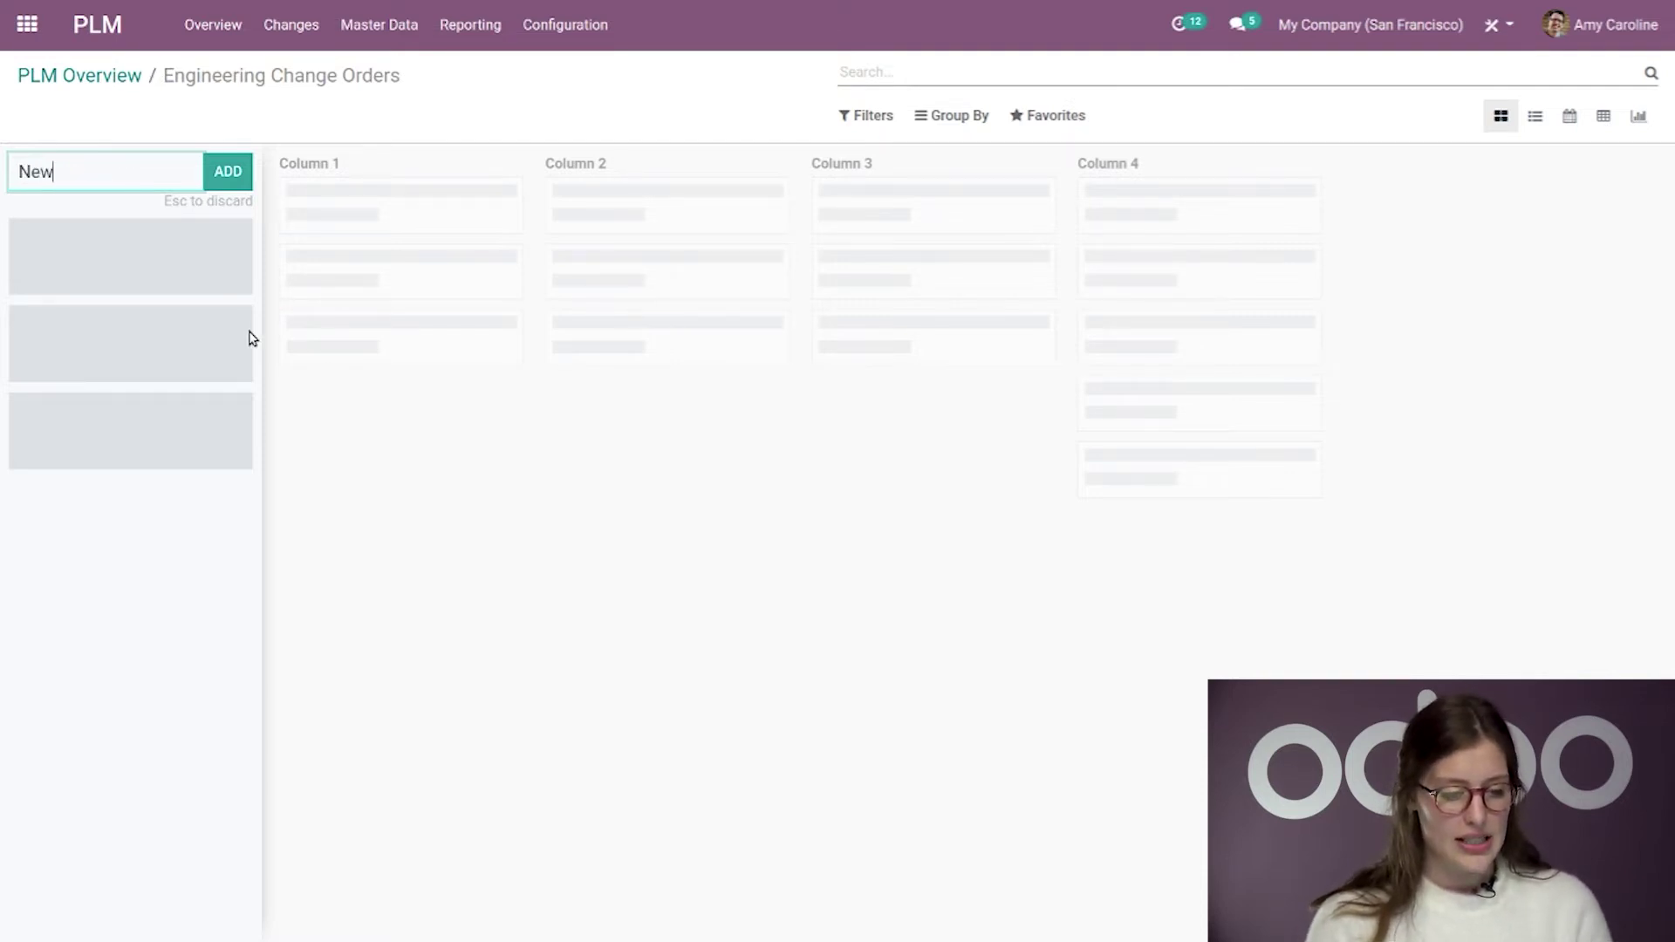
{"action": "key", "text": "Return"}
{"action": "type", "text": "In pr"}
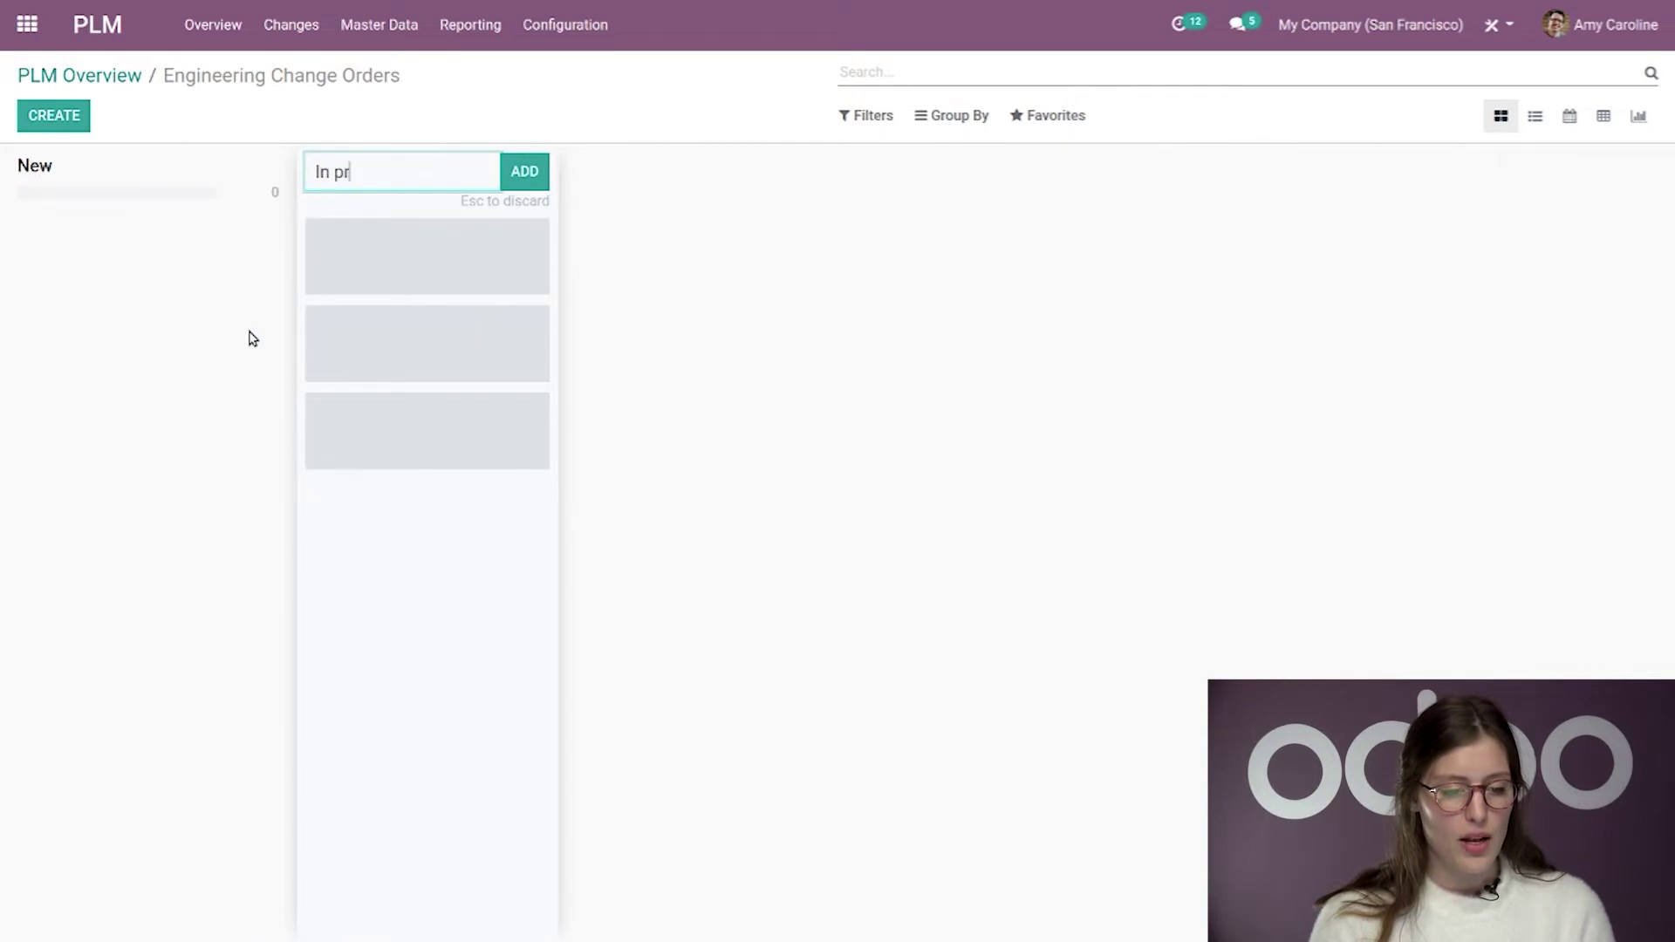
{"action": "type", "text": "ogress"}
{"action": "key", "text": "Return"}
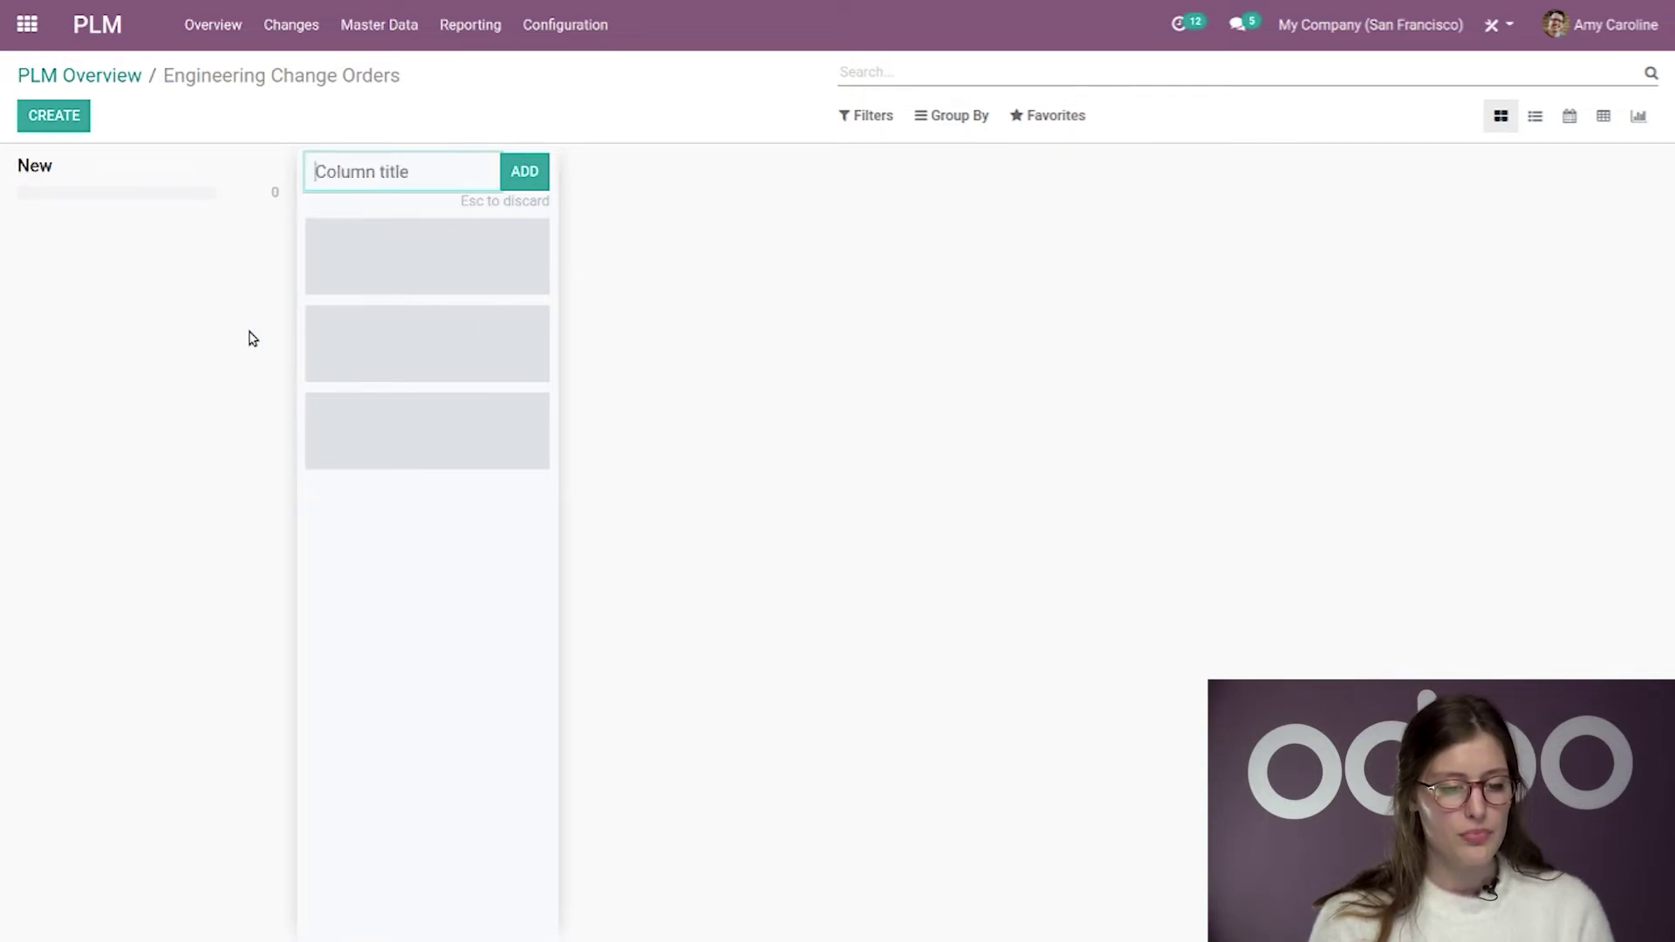
{"action": "type", "text": "Validated"}
{"action": "key", "text": "Return"}
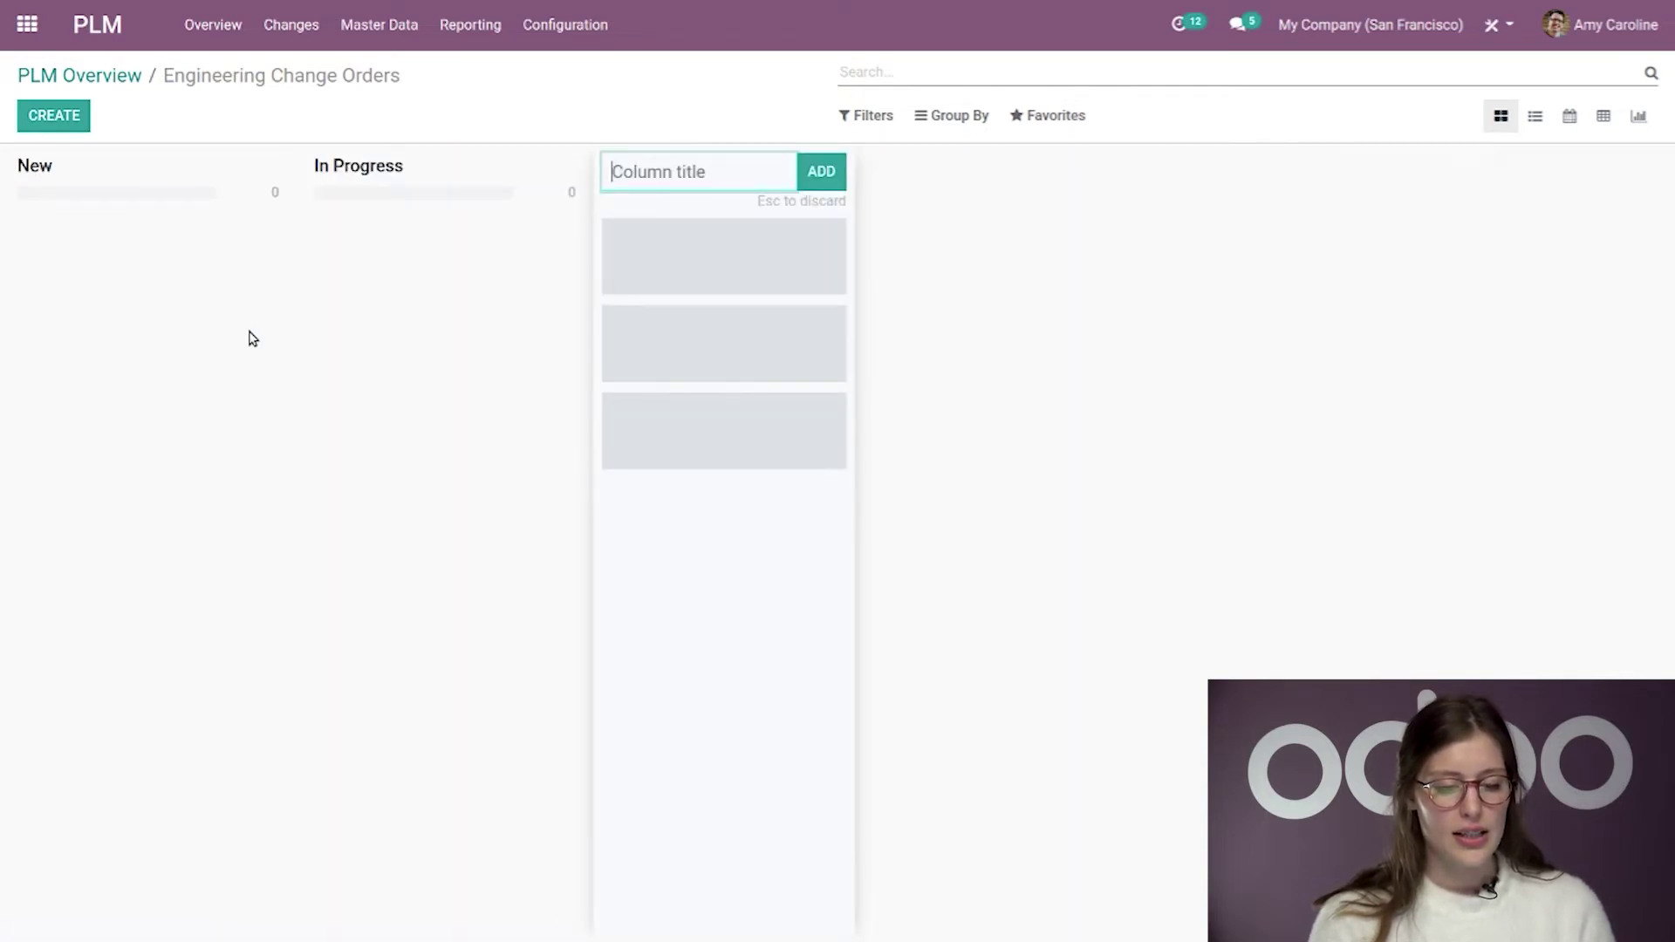
{"action": "type", "text": "Effectvi"}
{"action": "key", "text": "BackSpace"}
{"action": "key", "text": "BackSpace"}
{"action": "key", "text": "BackSpace"}
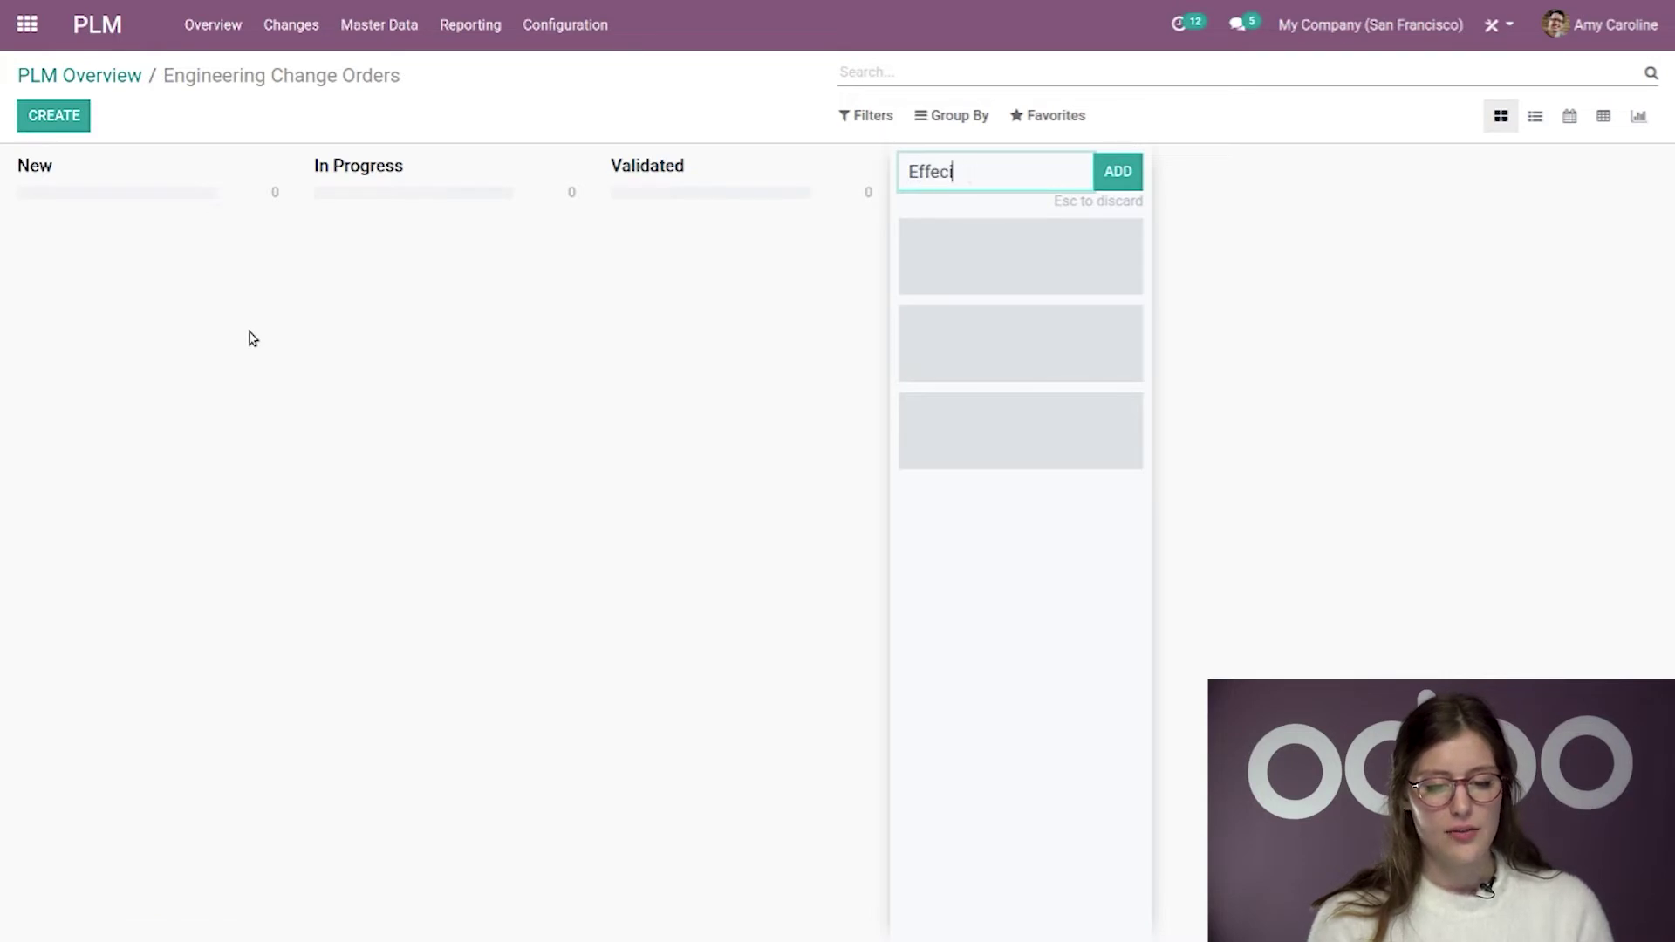
{"action": "type", "text": "tive"}
{"action": "key", "text": "Return"}
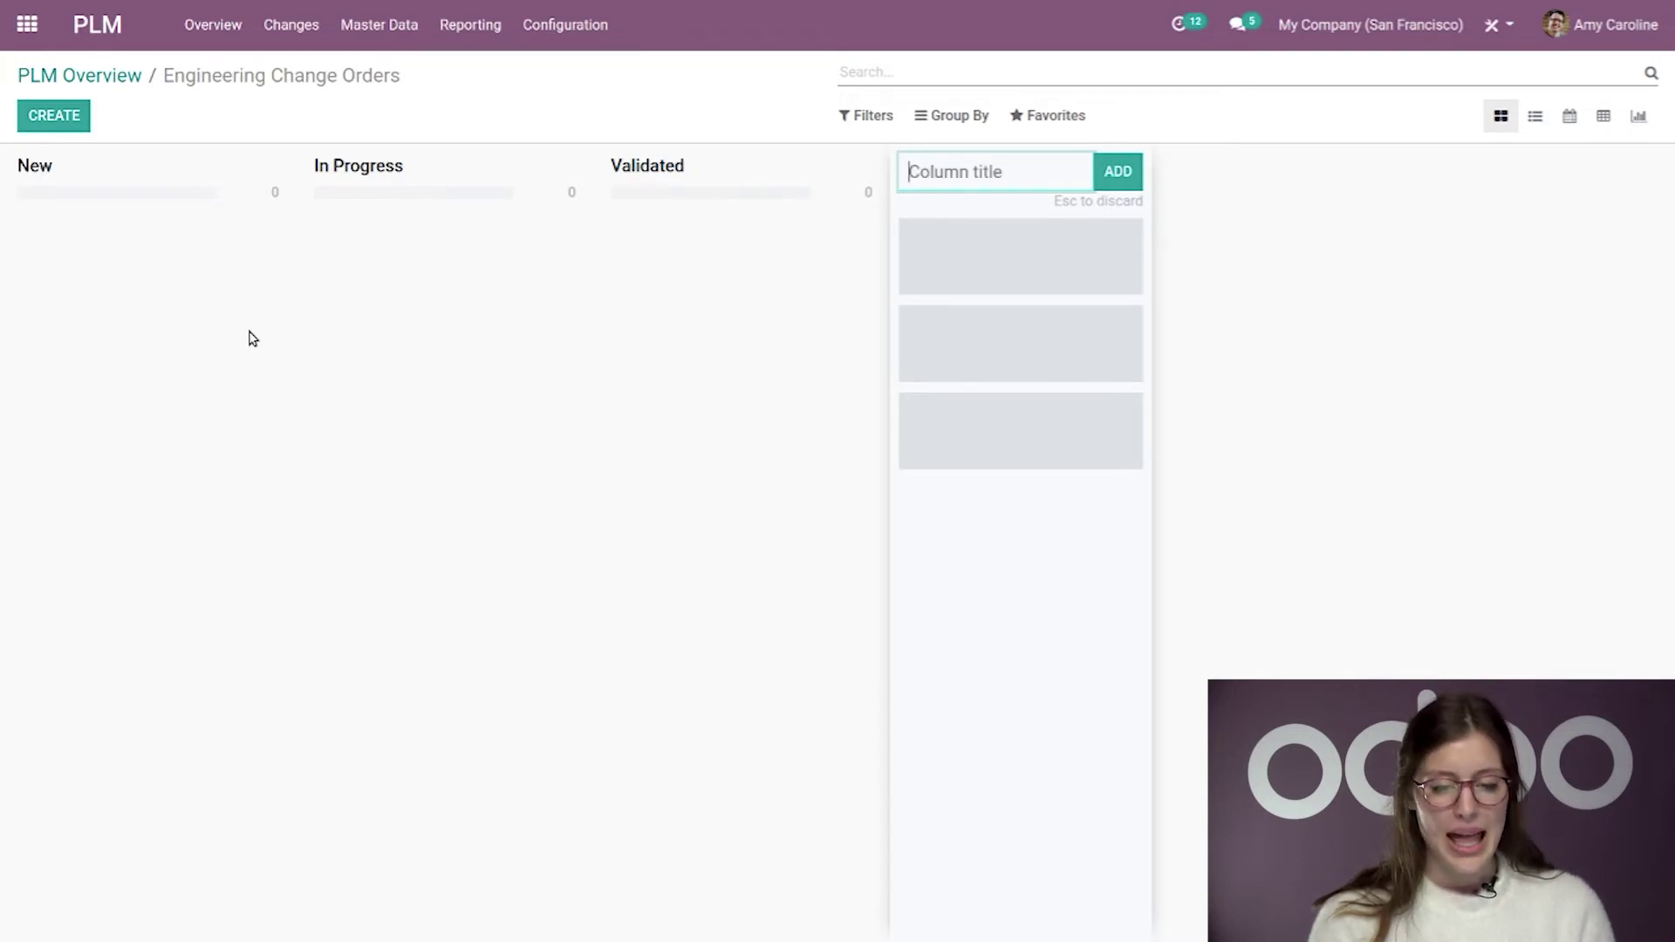
{"action": "type", "text": "Refused"}
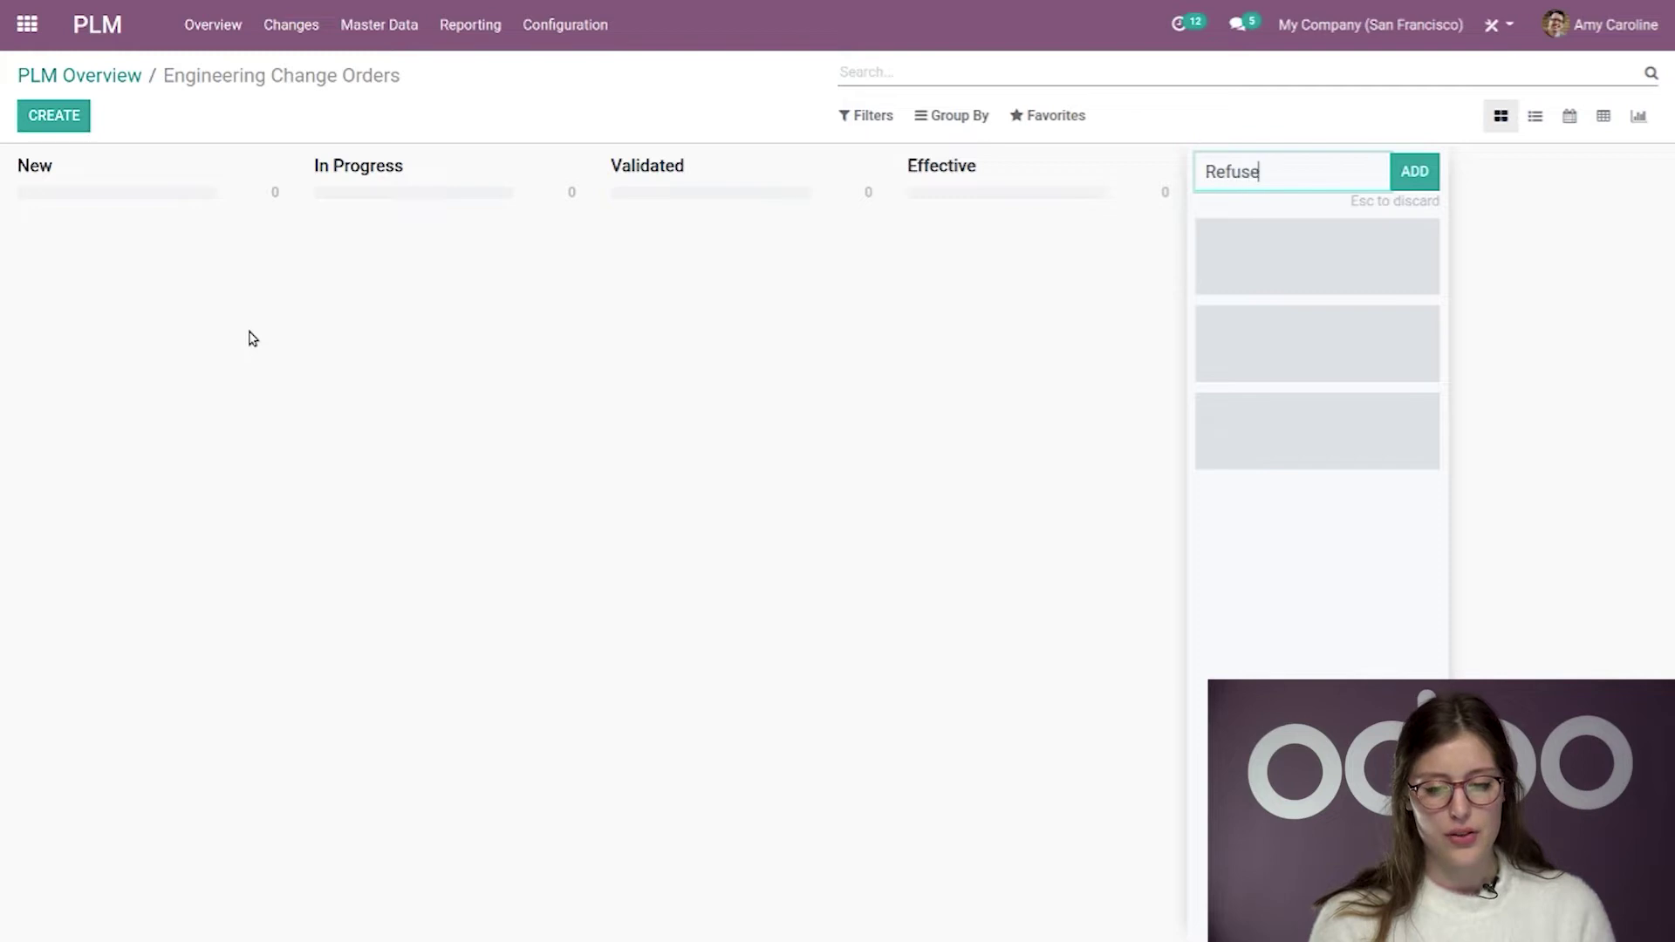
{"action": "key", "text": "Return"}
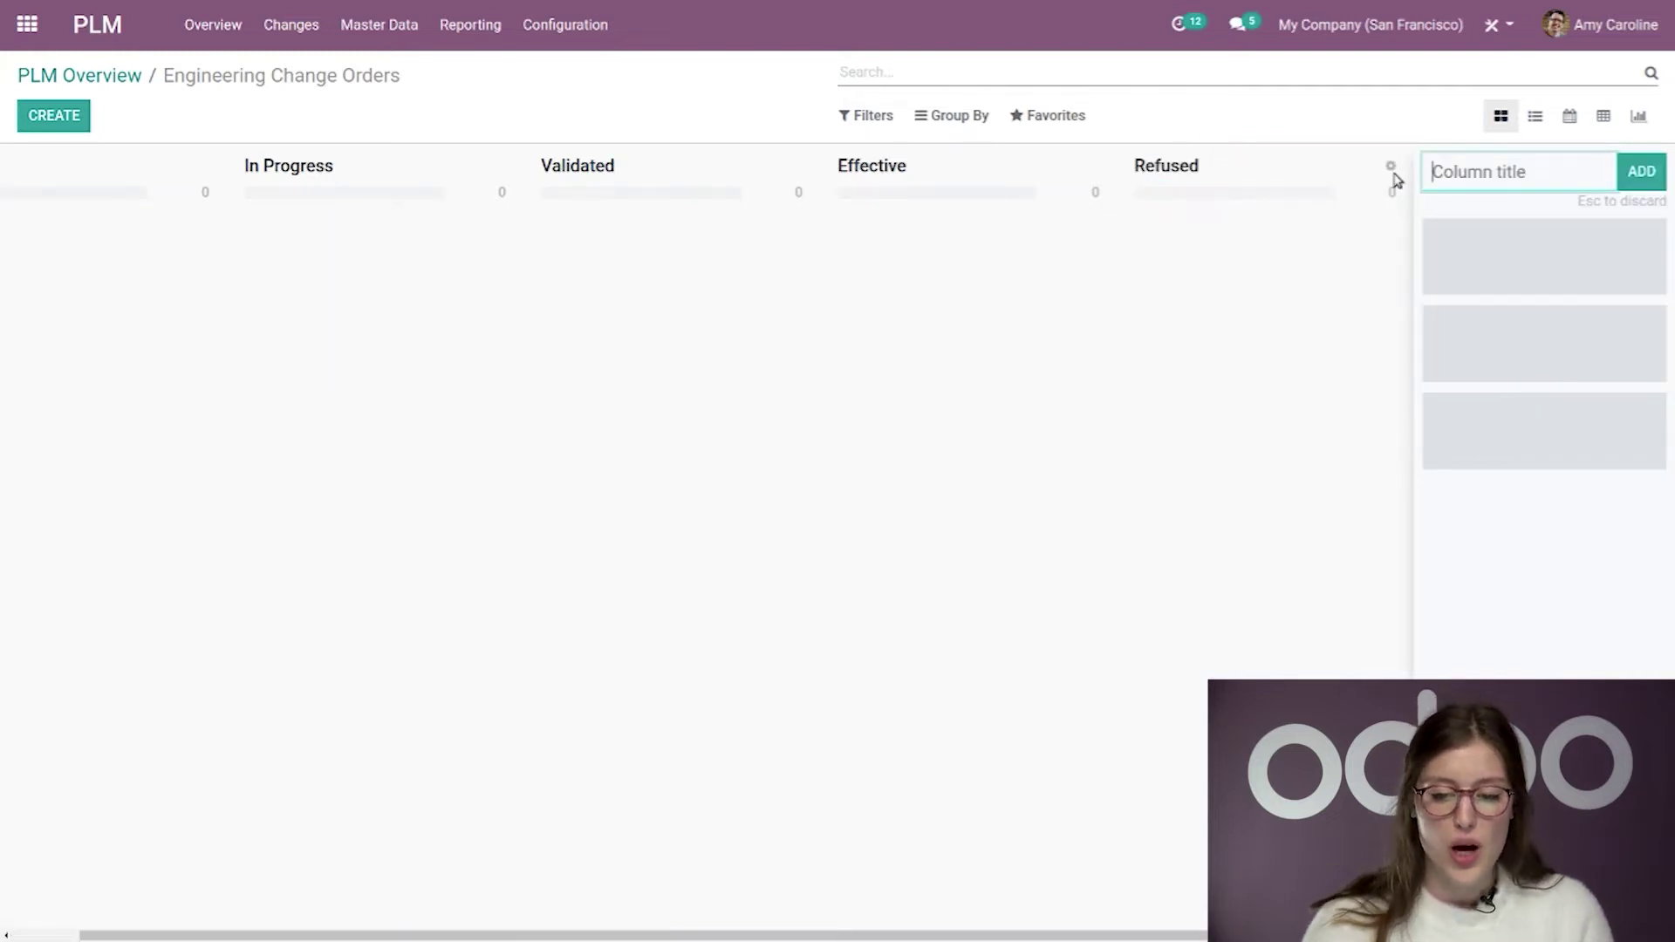
- Set the Refused stage to Folded and save it
{"action": "left_click", "coordinate": [1393, 172]}
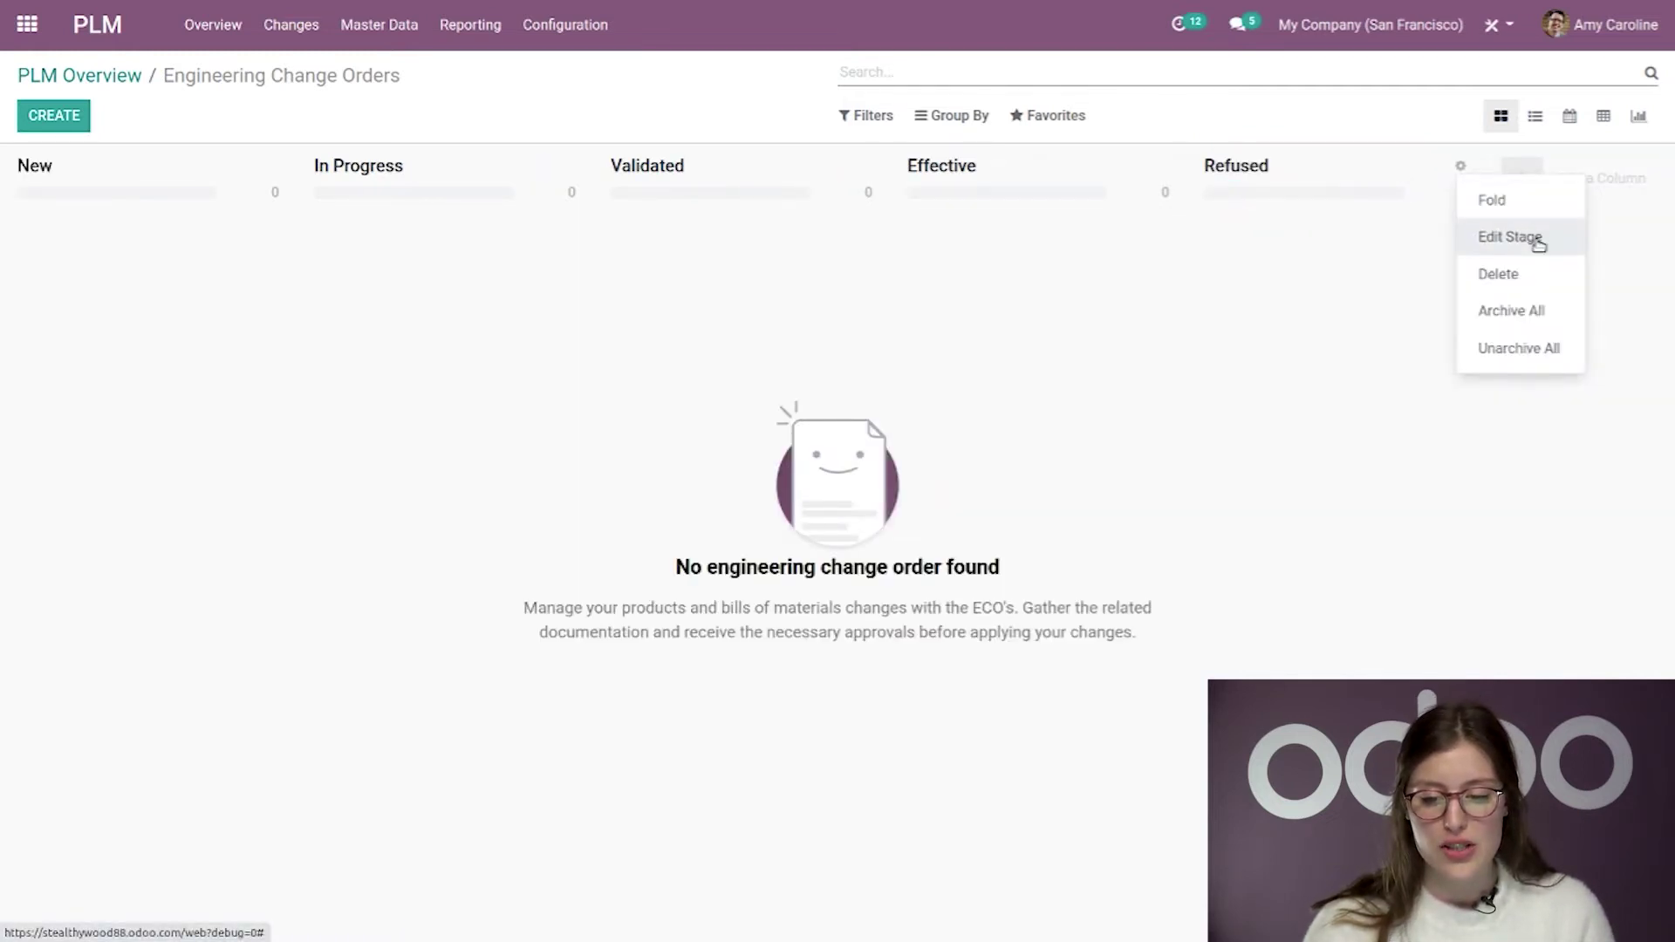
{"action": "left_click", "coordinate": [1495, 239]}
{"action": "left_click", "coordinate": [1007, 136]}
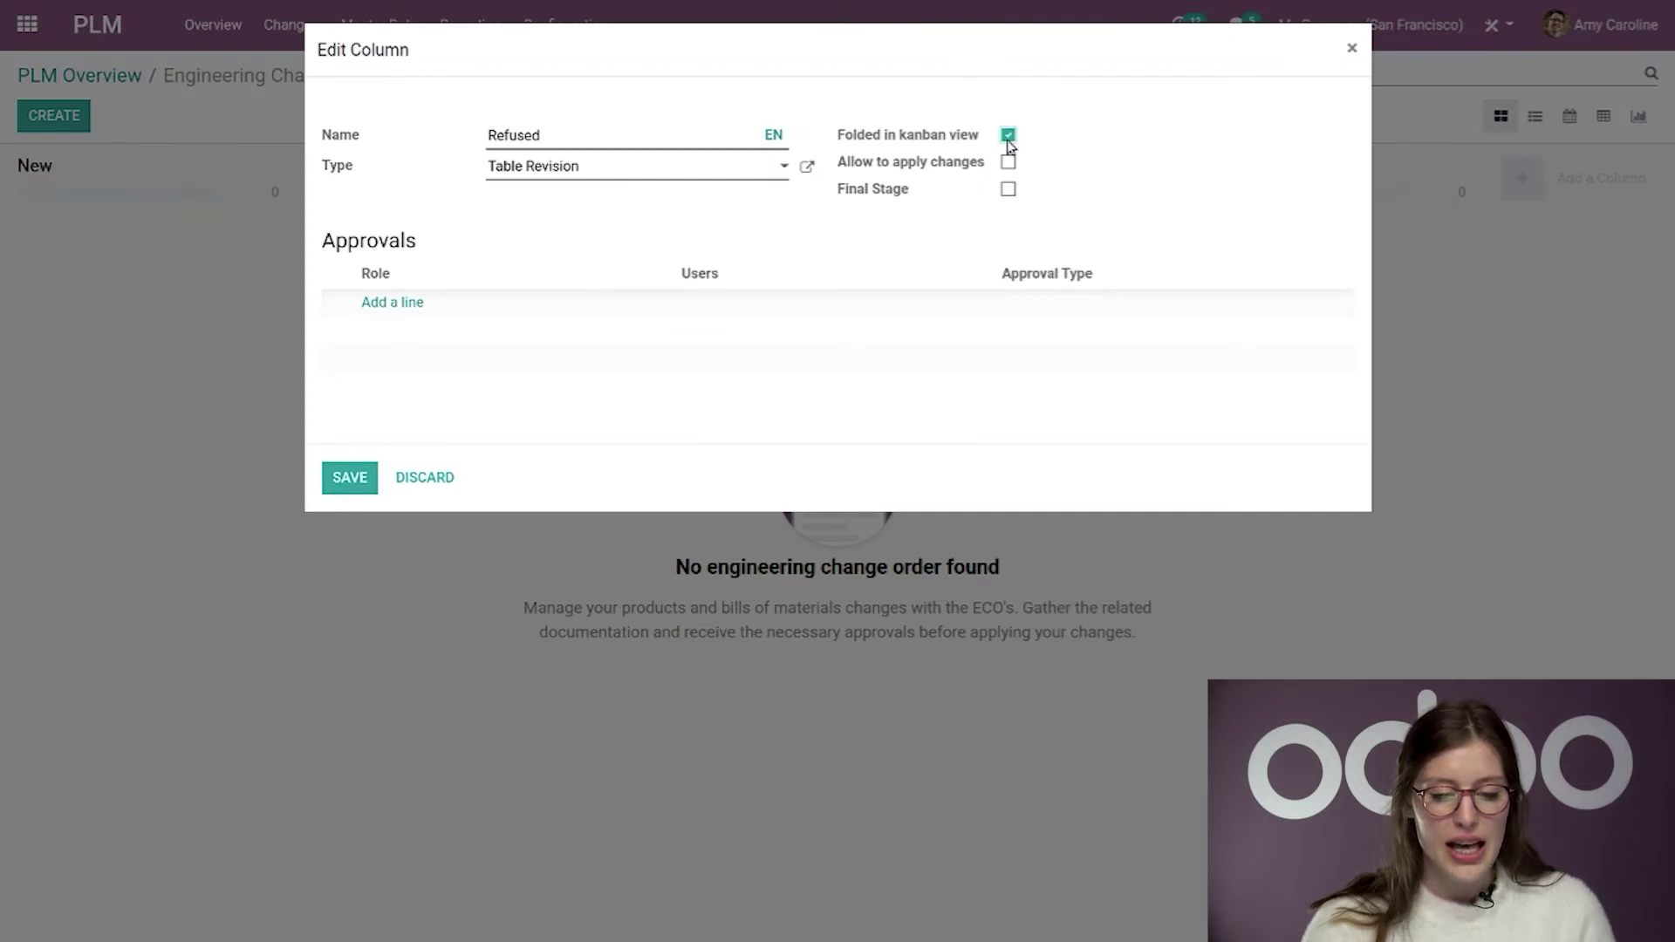
{"action": "left_click", "coordinate": [347, 471]}
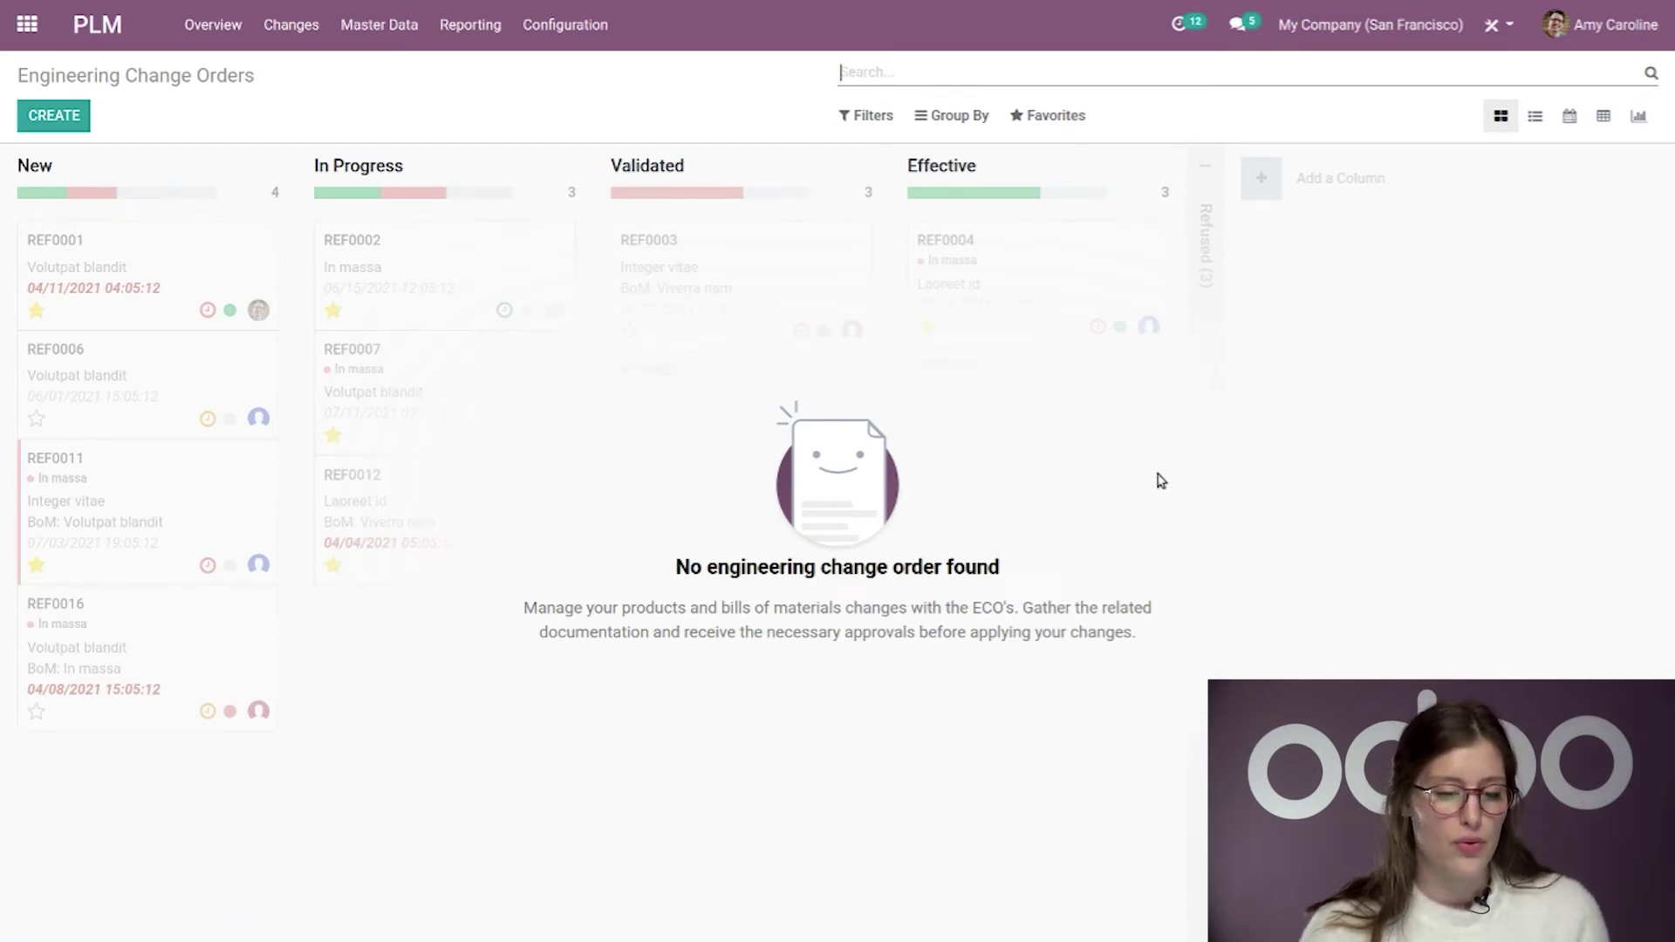
- Enable 'Allow to apply changes' and 'Final Stage' on the Effective stage and save
{"action": "left_click", "coordinate": [1164, 166]}
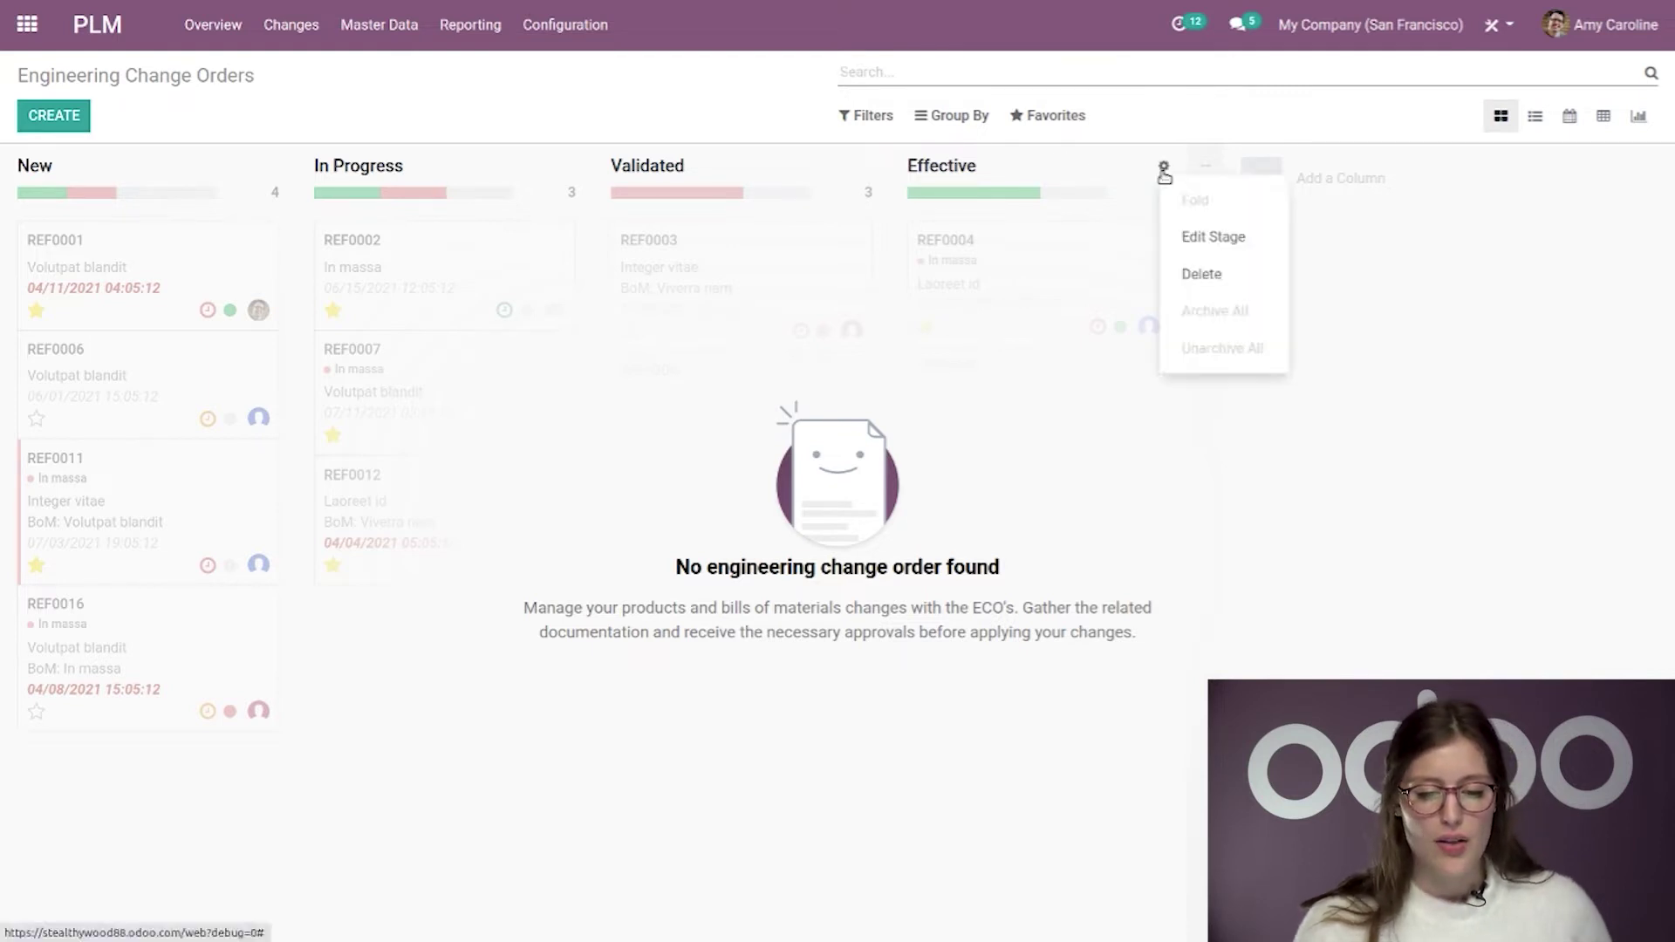
{"action": "left_click", "coordinate": [1218, 239]}
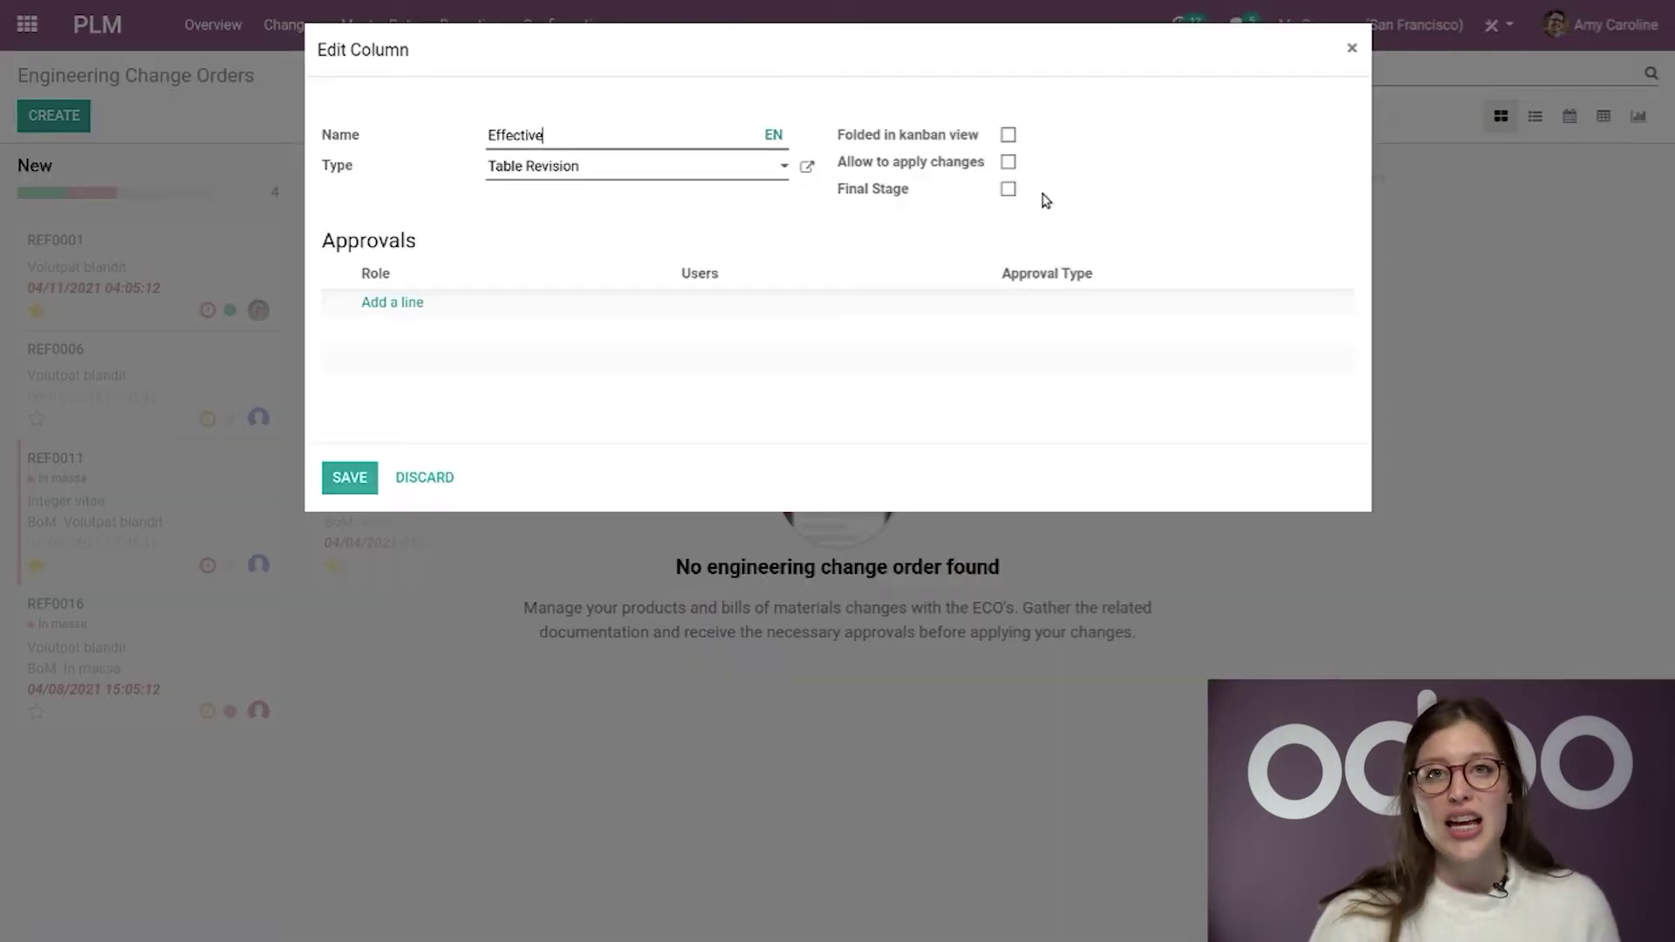
{"action": "left_click", "coordinate": [1008, 161]}
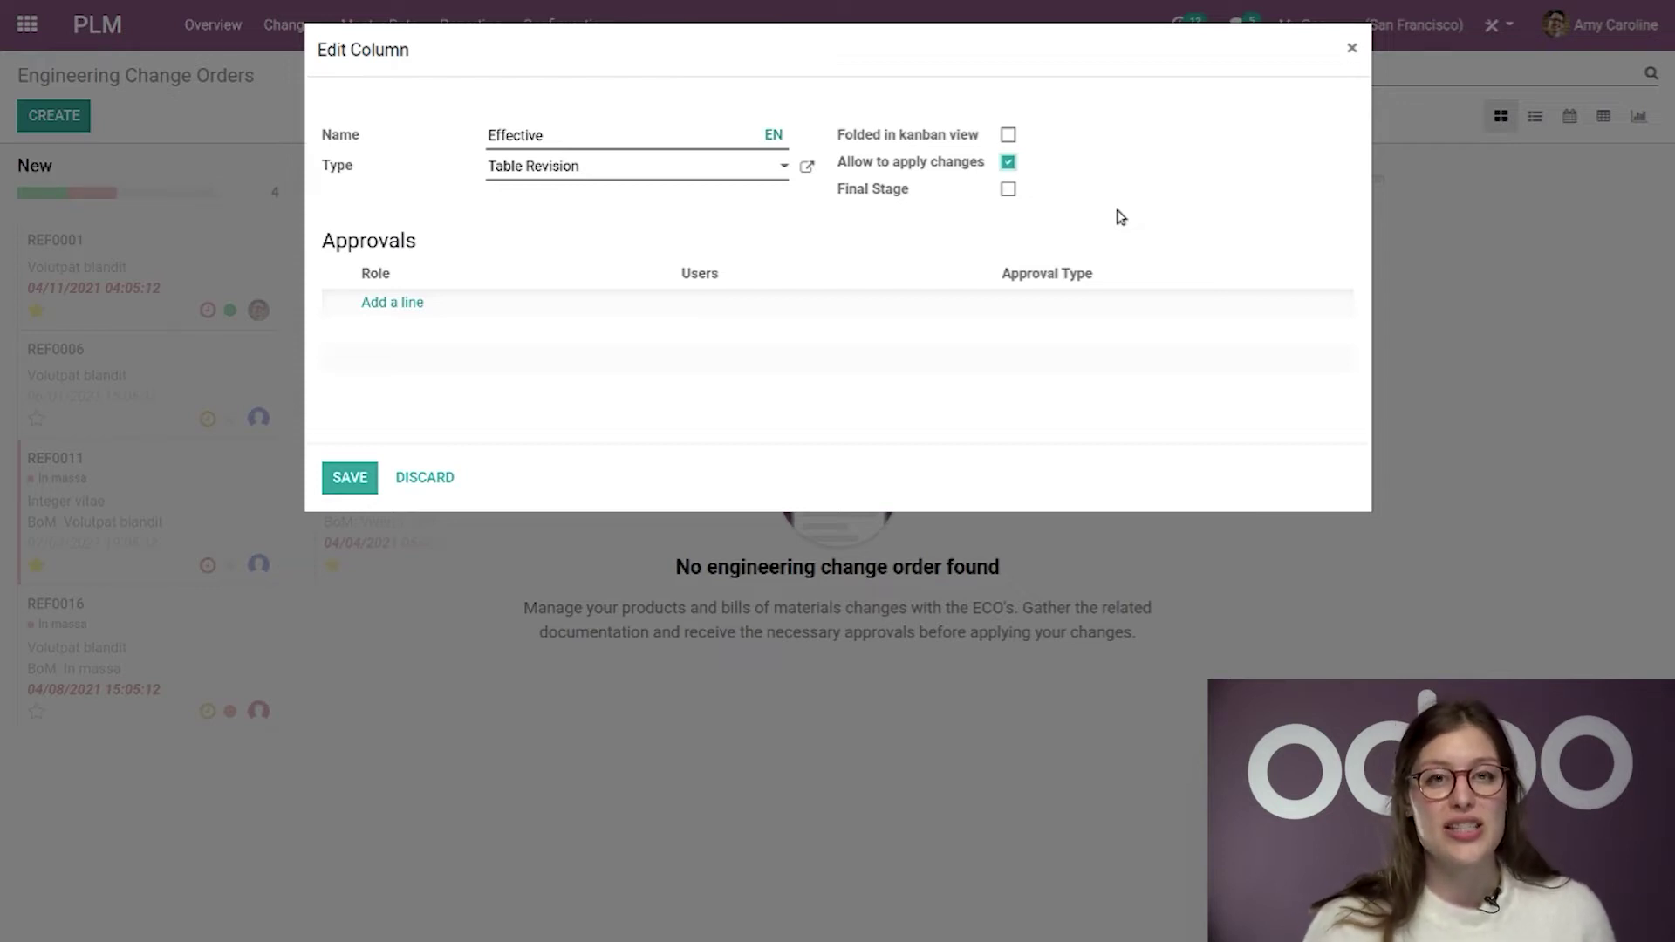
{"action": "left_click", "coordinate": [1007, 190]}
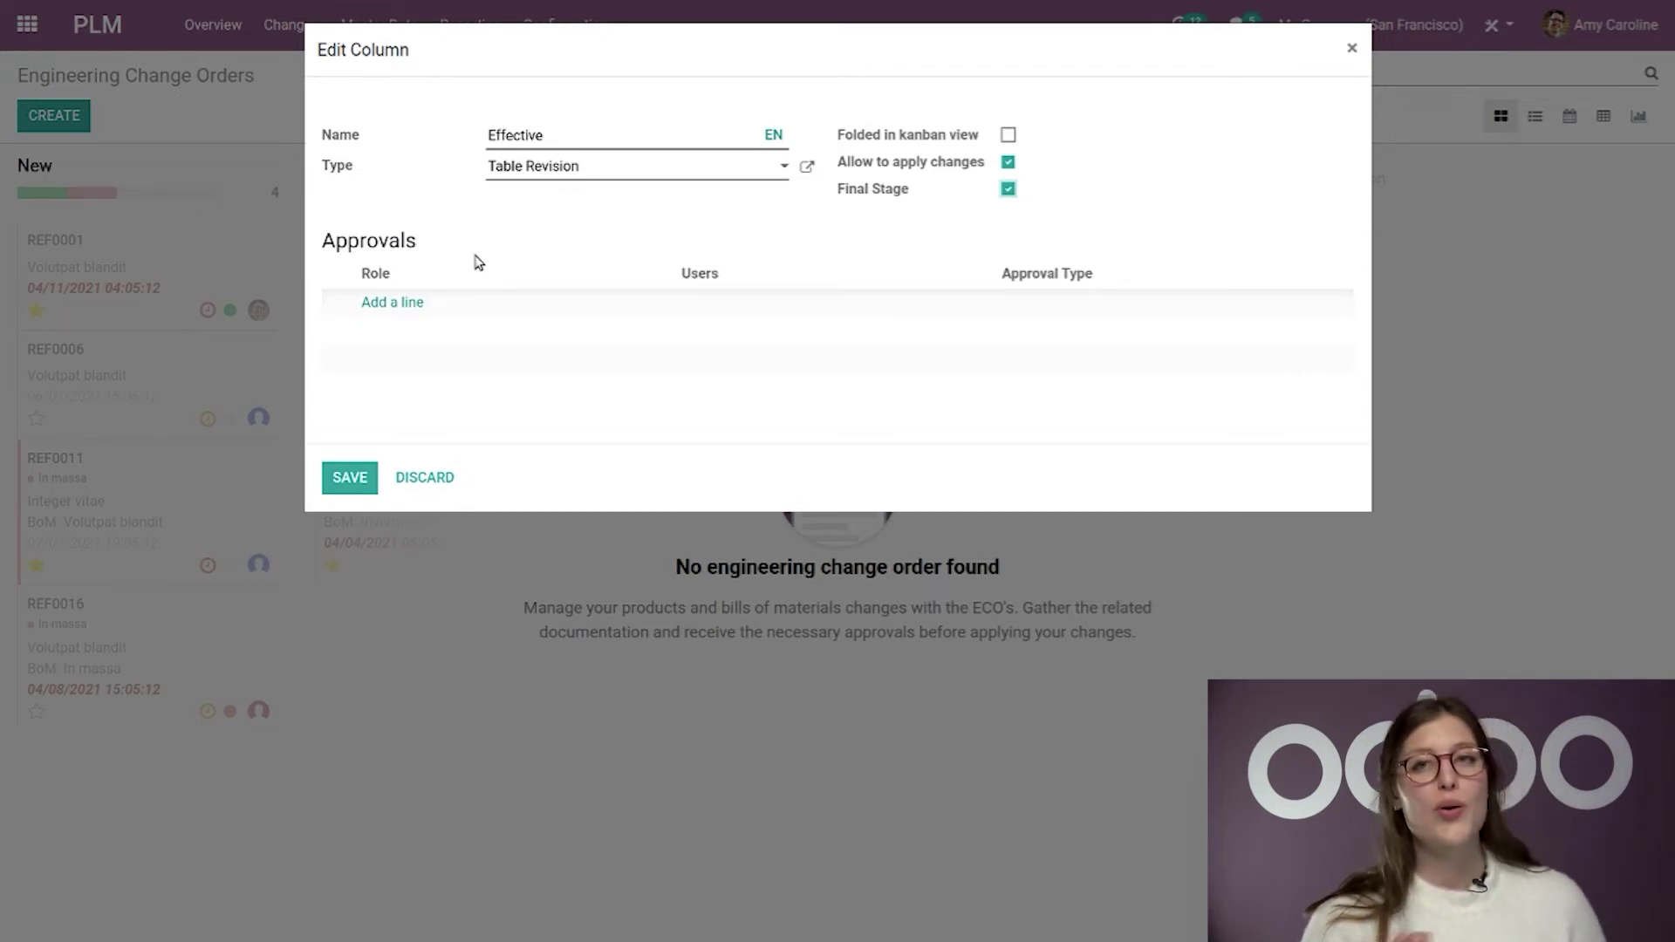
{"action": "left_click", "coordinate": [349, 477]}
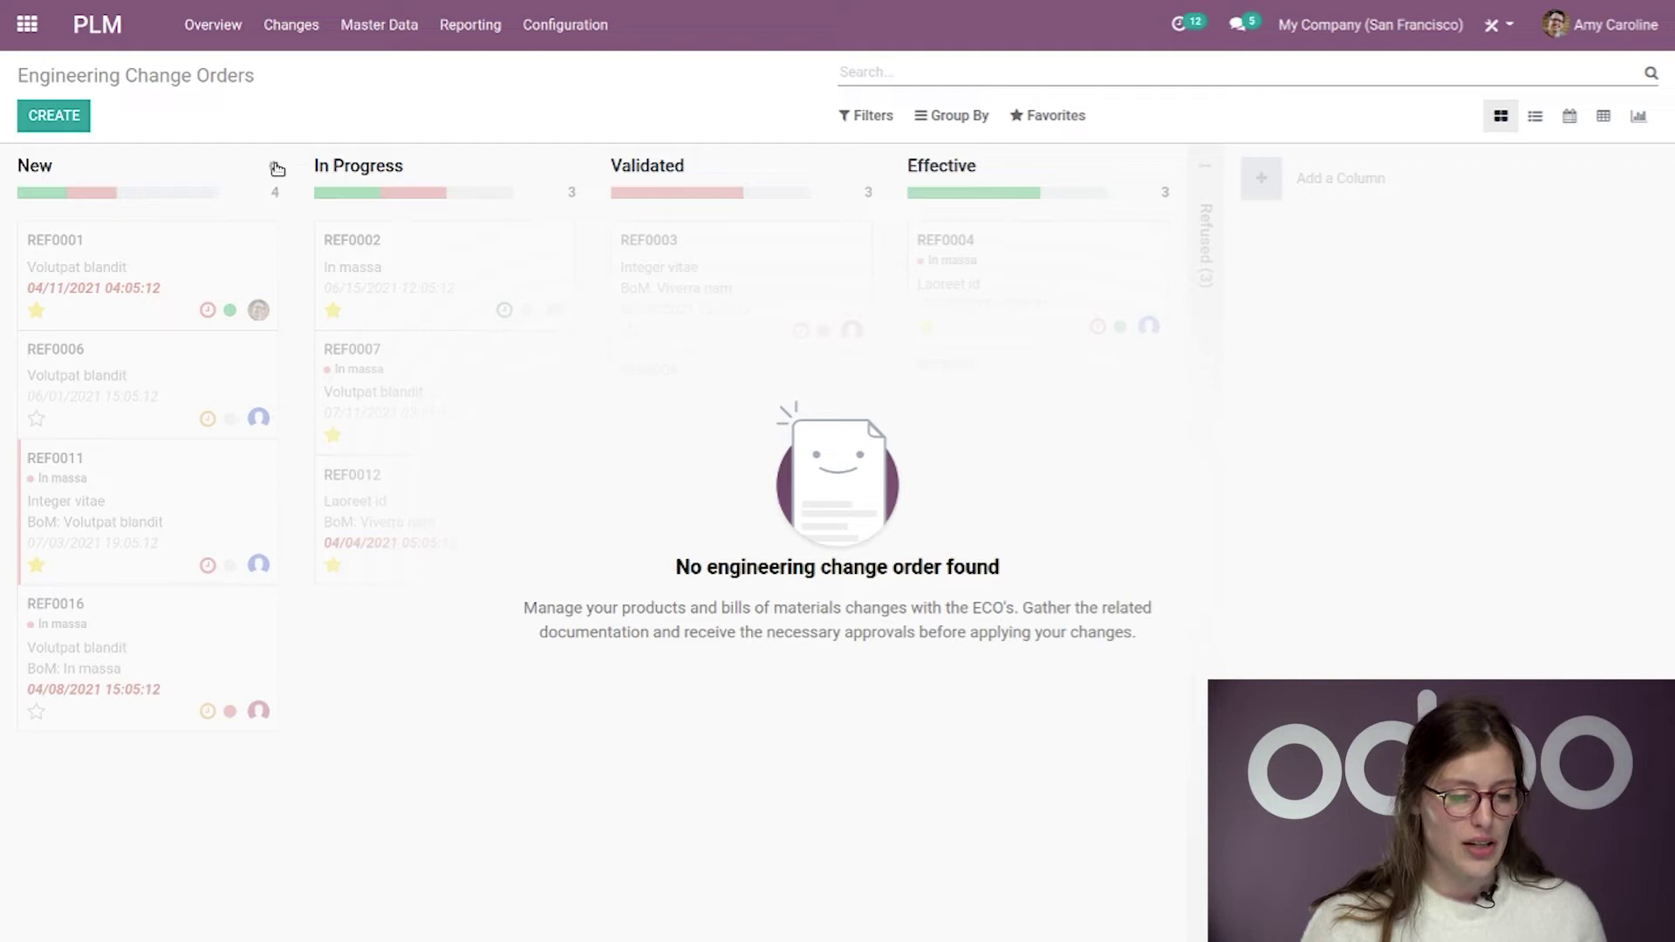
- Add an 'Acknowledge Demand' approval for one user, type Comments only, to the New stage
{"action": "left_click", "coordinate": [274, 166]}
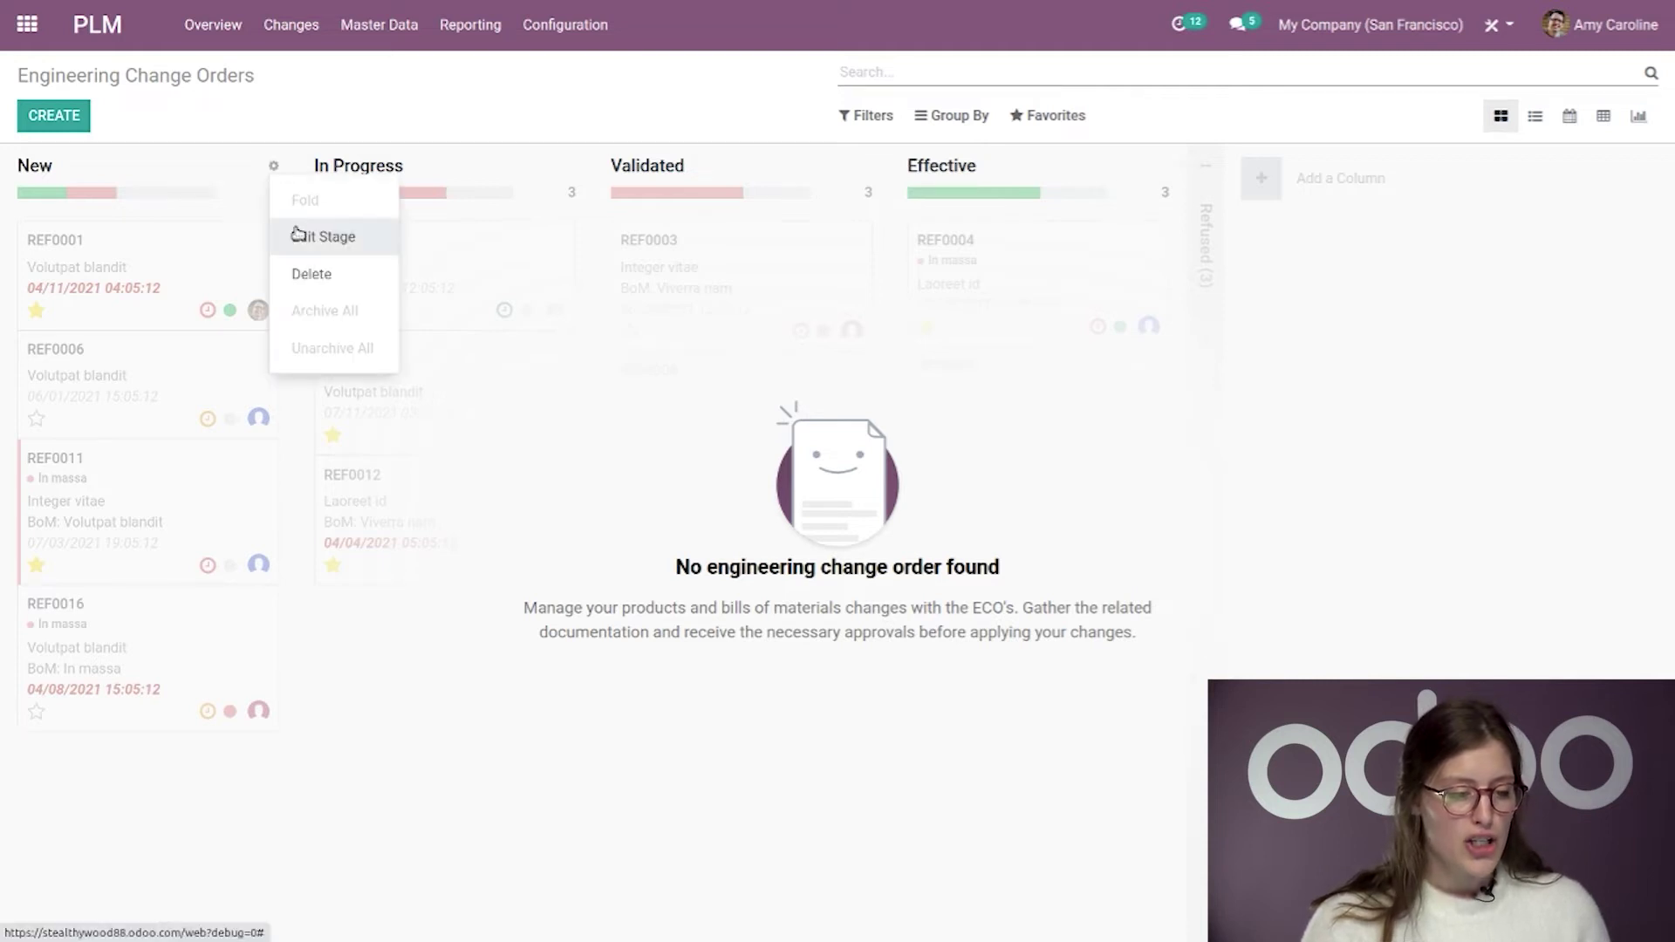
{"action": "left_click", "coordinate": [302, 253]}
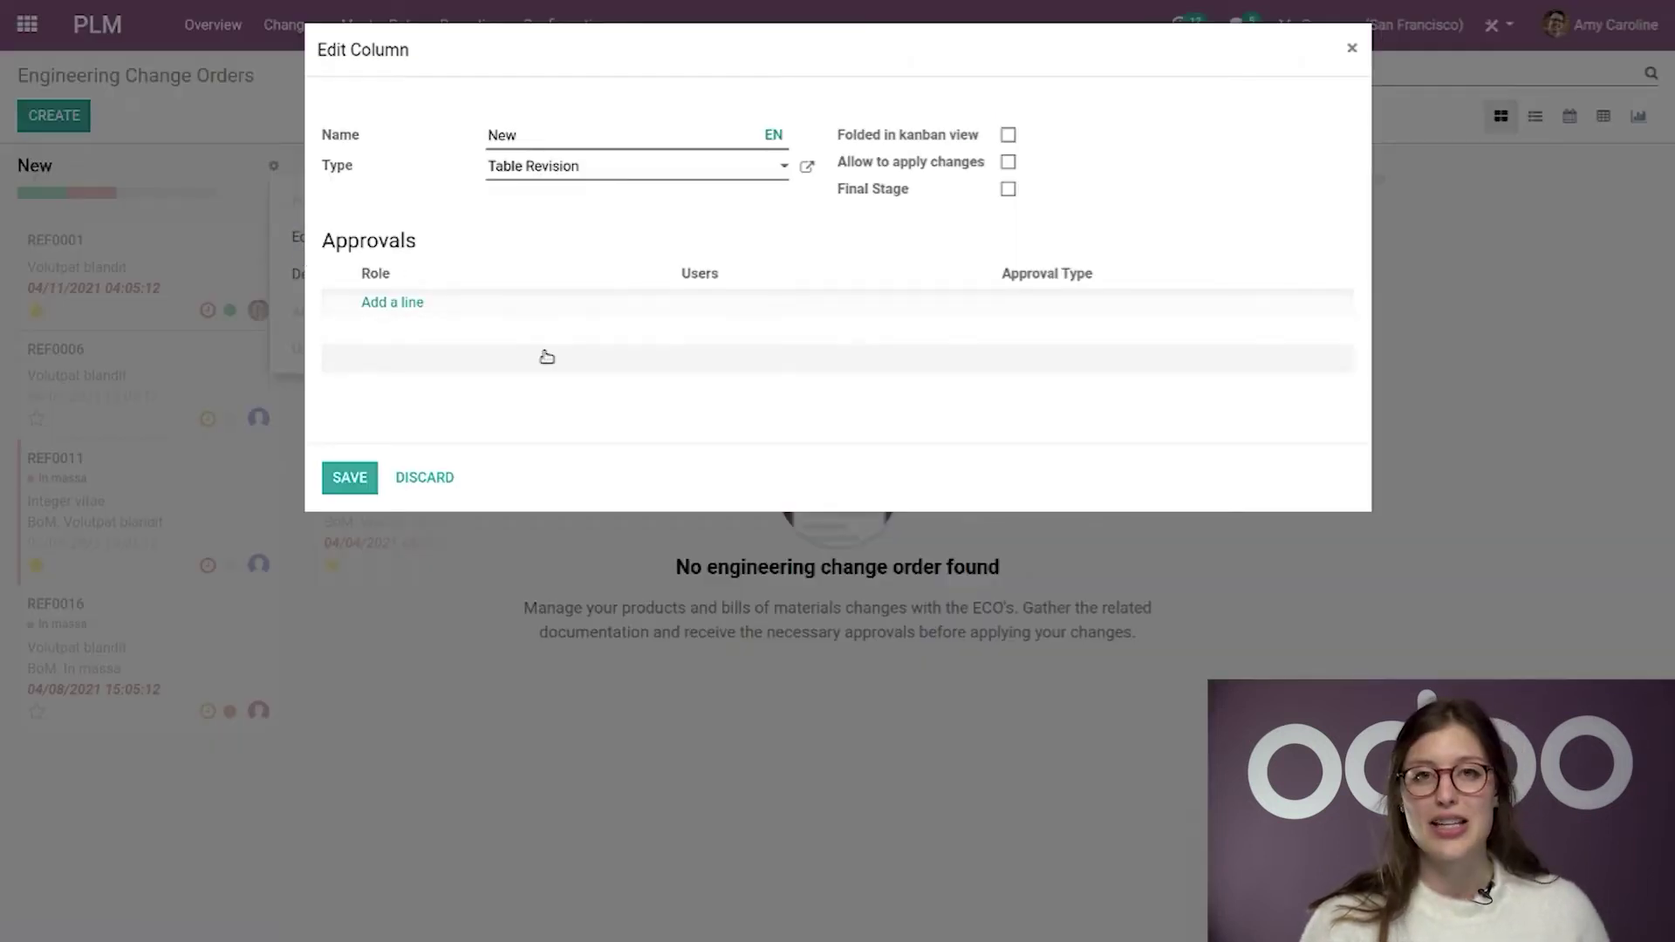
{"action": "left_click", "coordinate": [418, 304]}
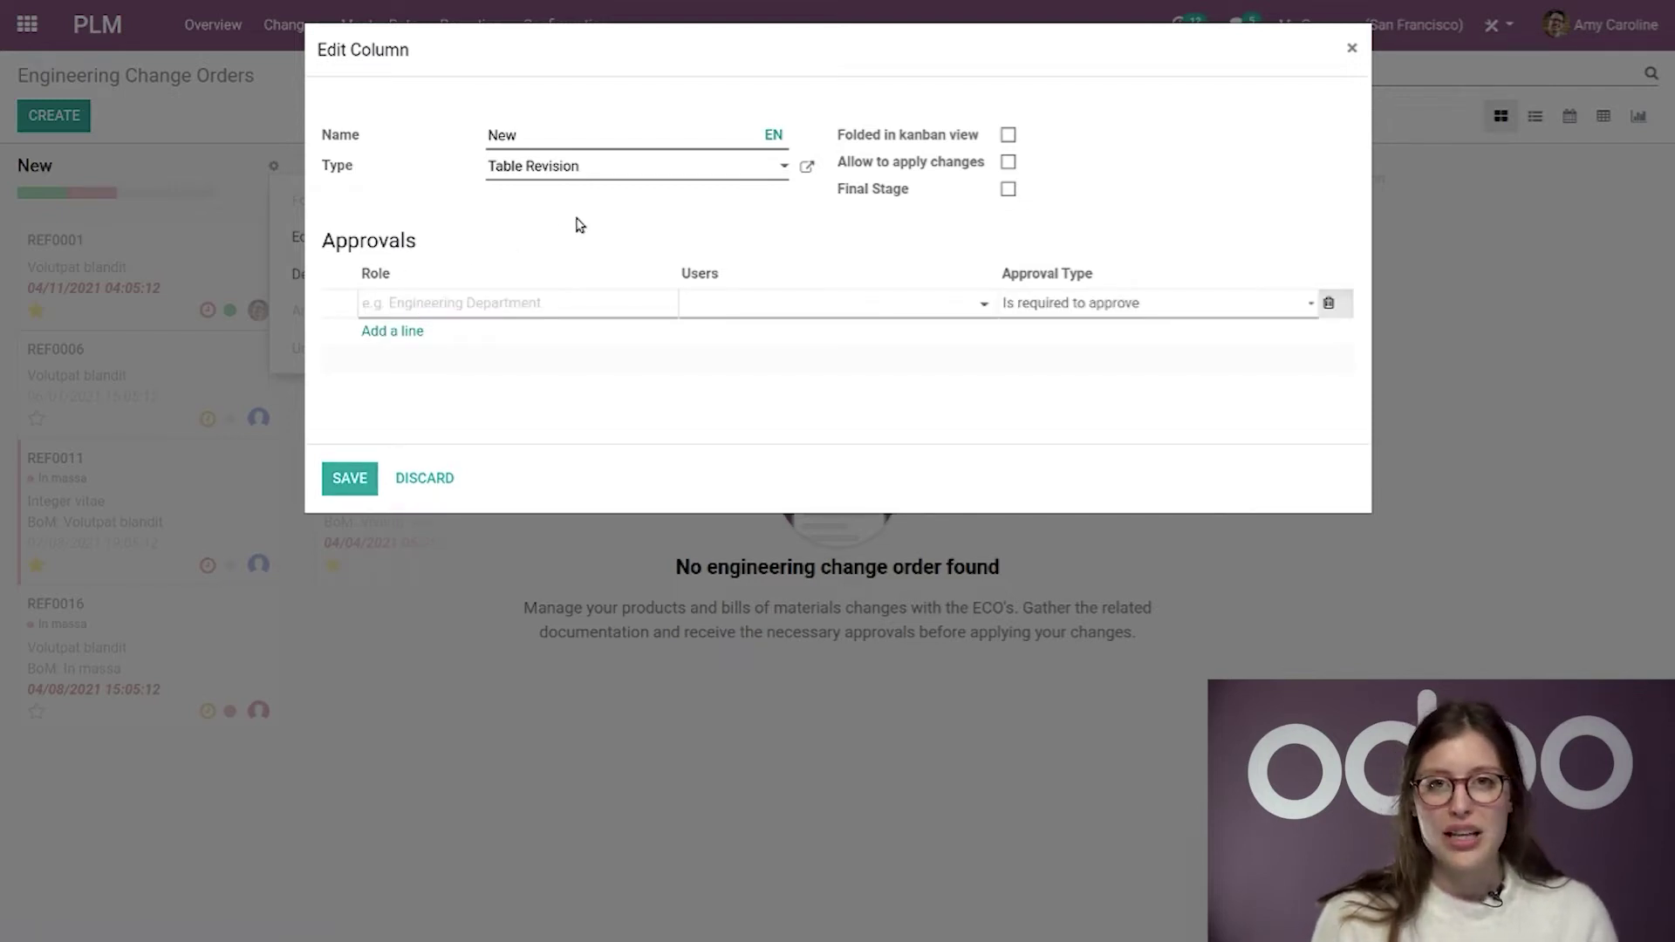
{"action": "type", "text": "Ackno"}
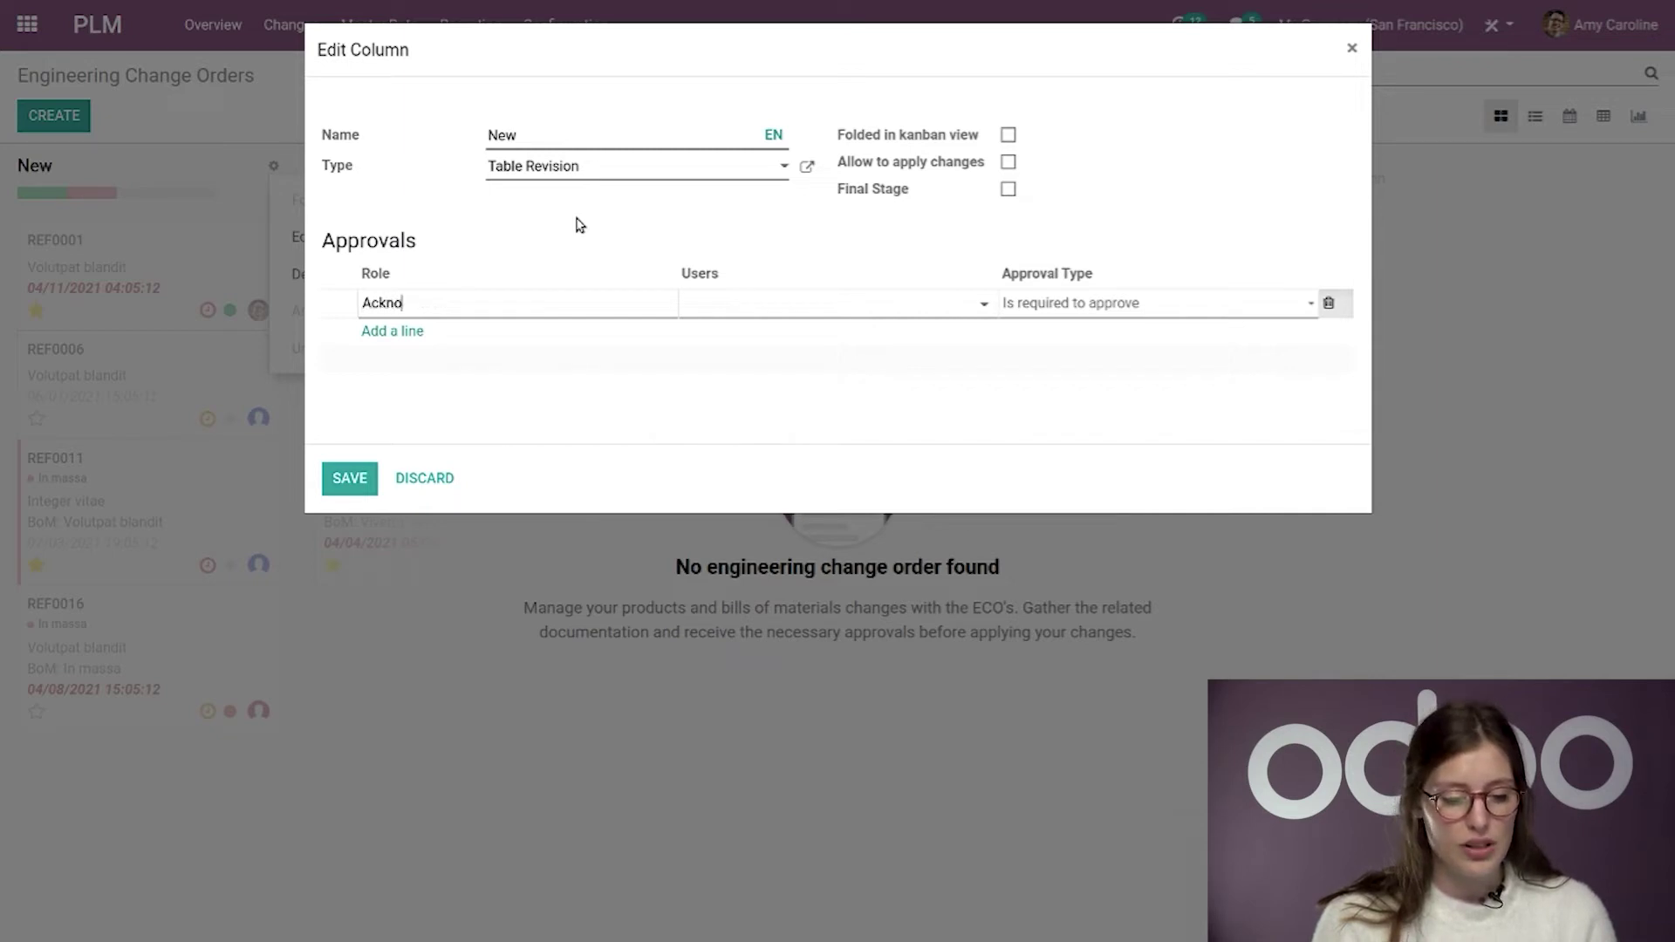
{"action": "type", "text": "wledge "}
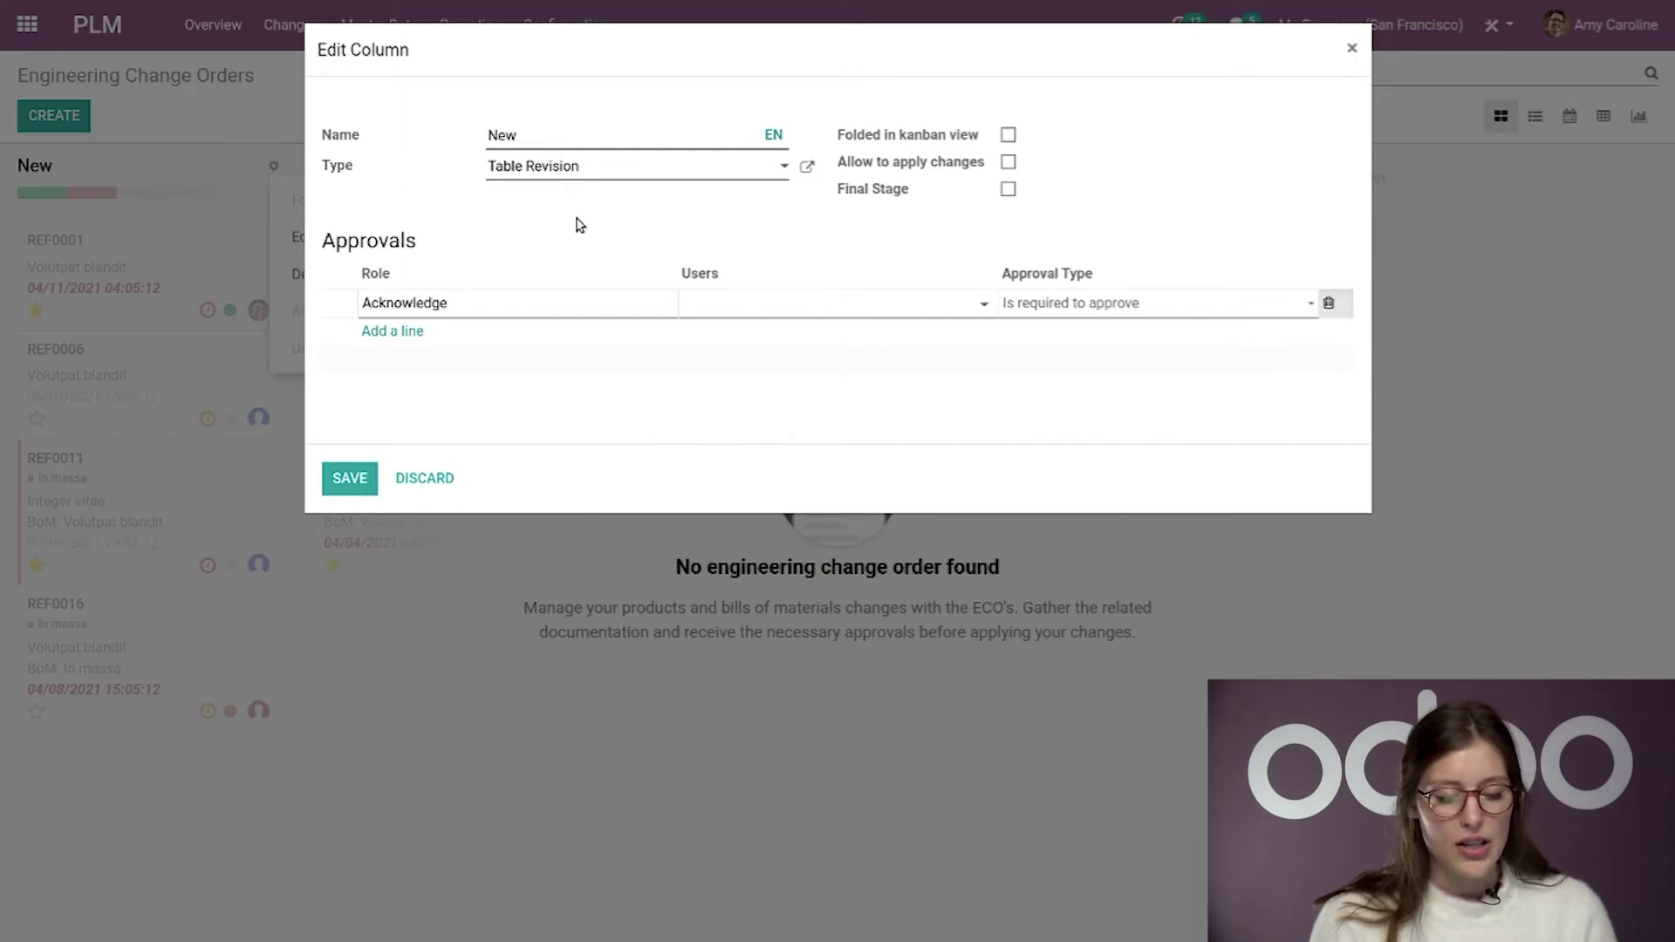
{"action": "type", "text": "Demand"}
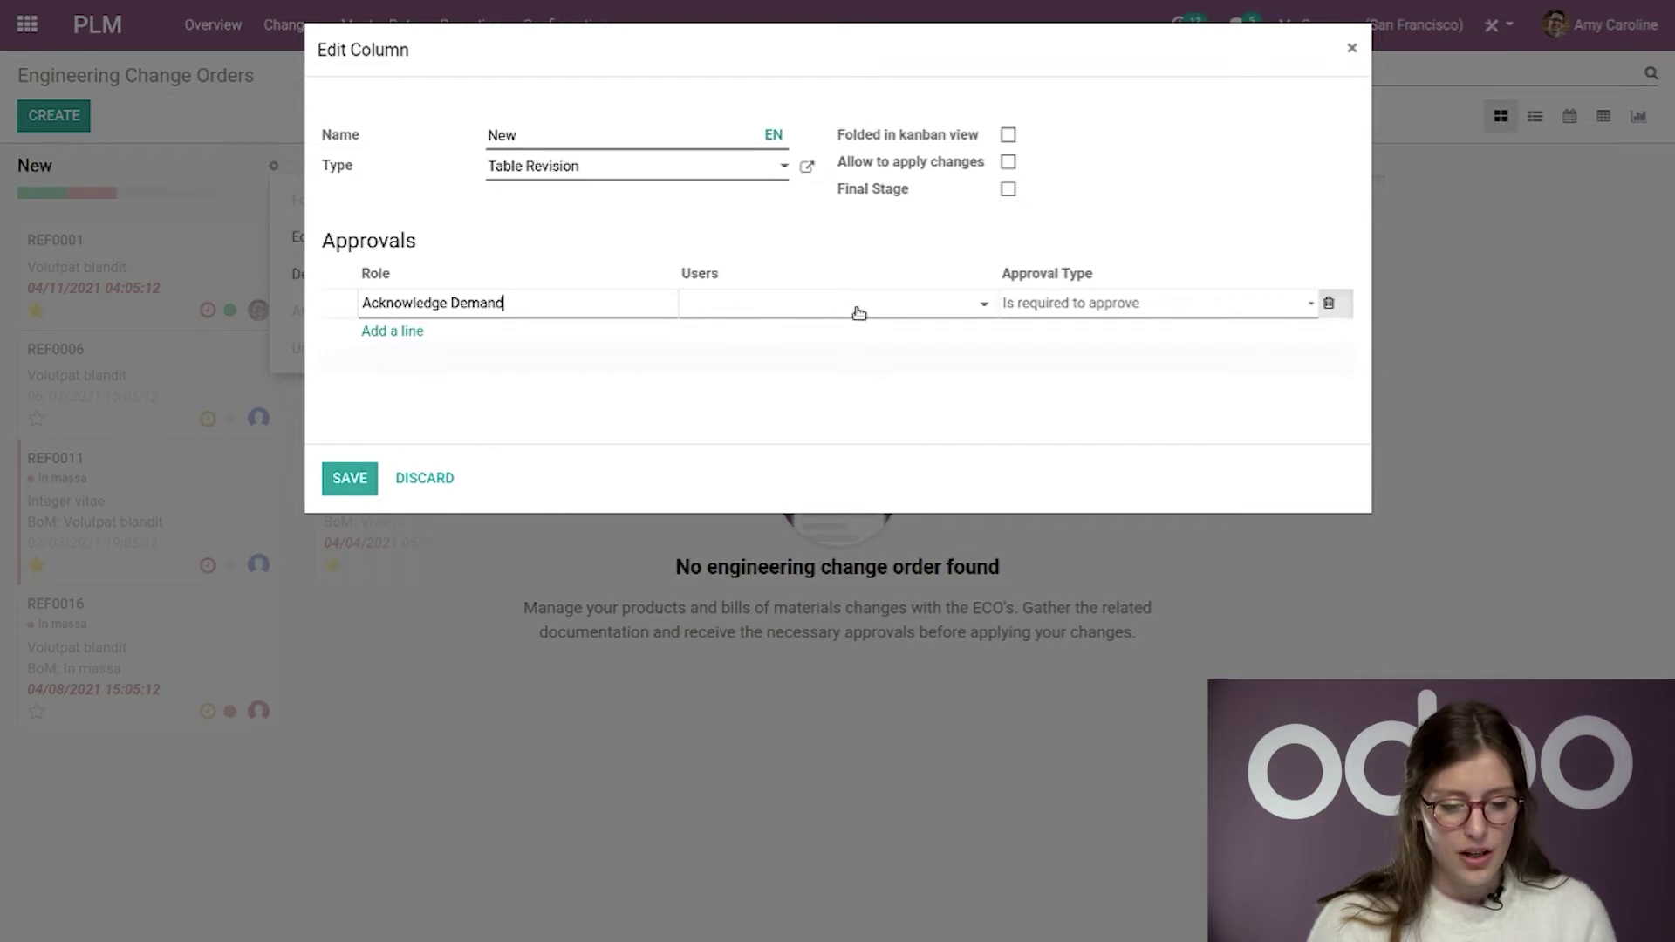
{"action": "left_click", "coordinate": [859, 312]}
{"action": "left_click", "coordinate": [830, 335]}
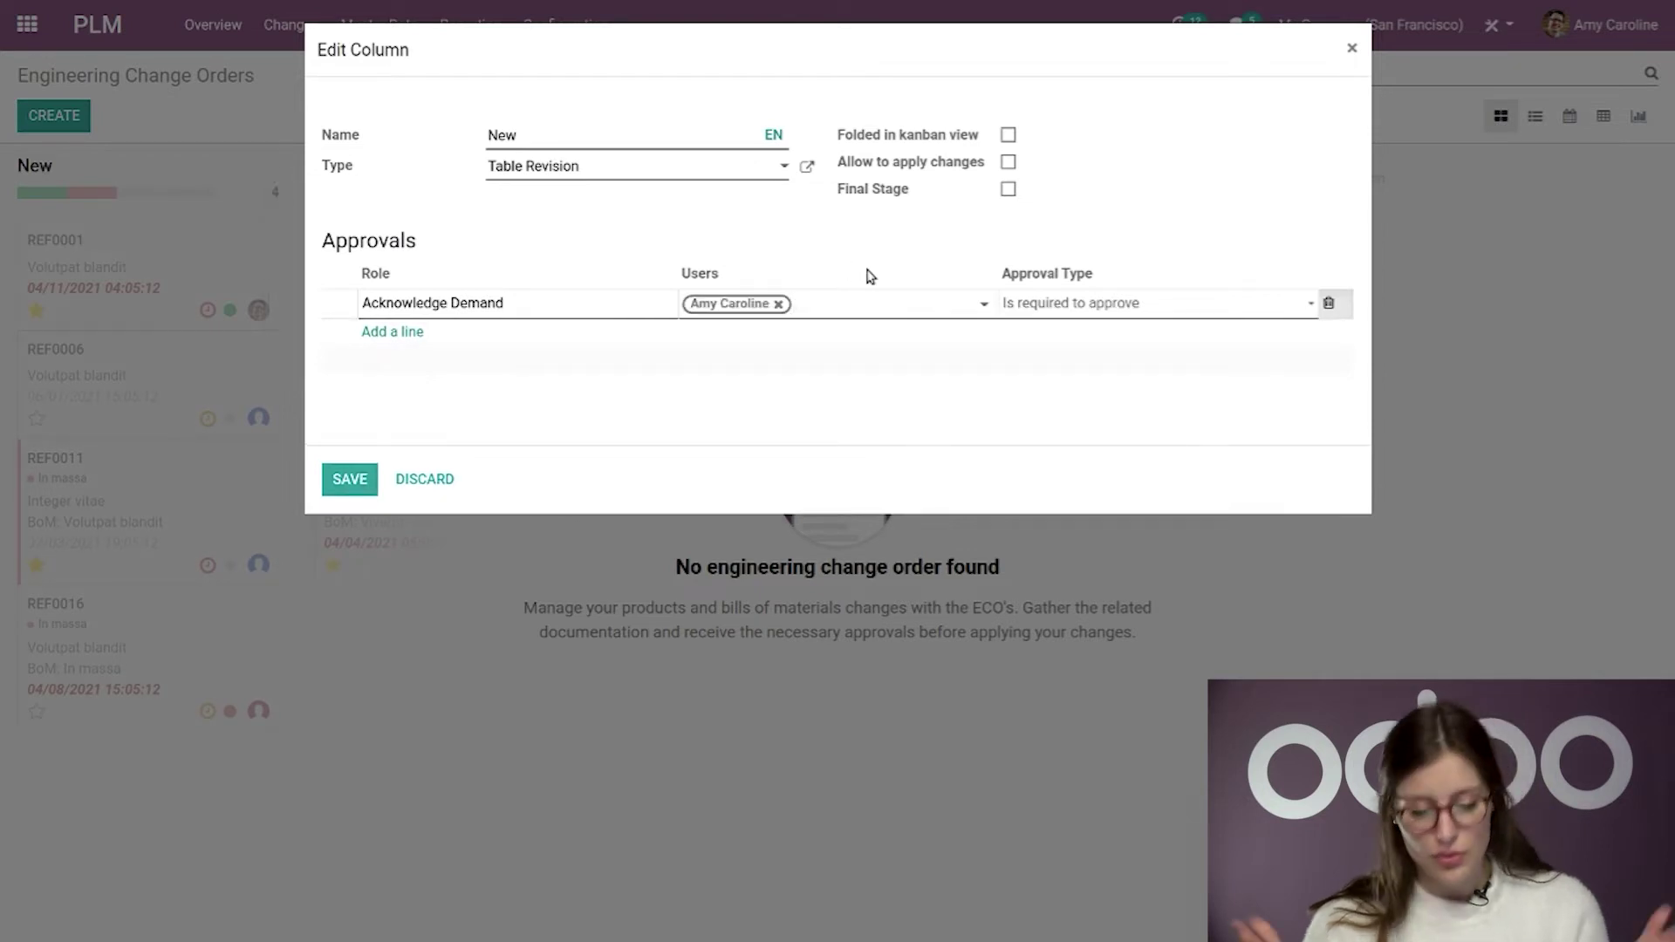
{"action": "left_click", "coordinate": [1095, 308]}
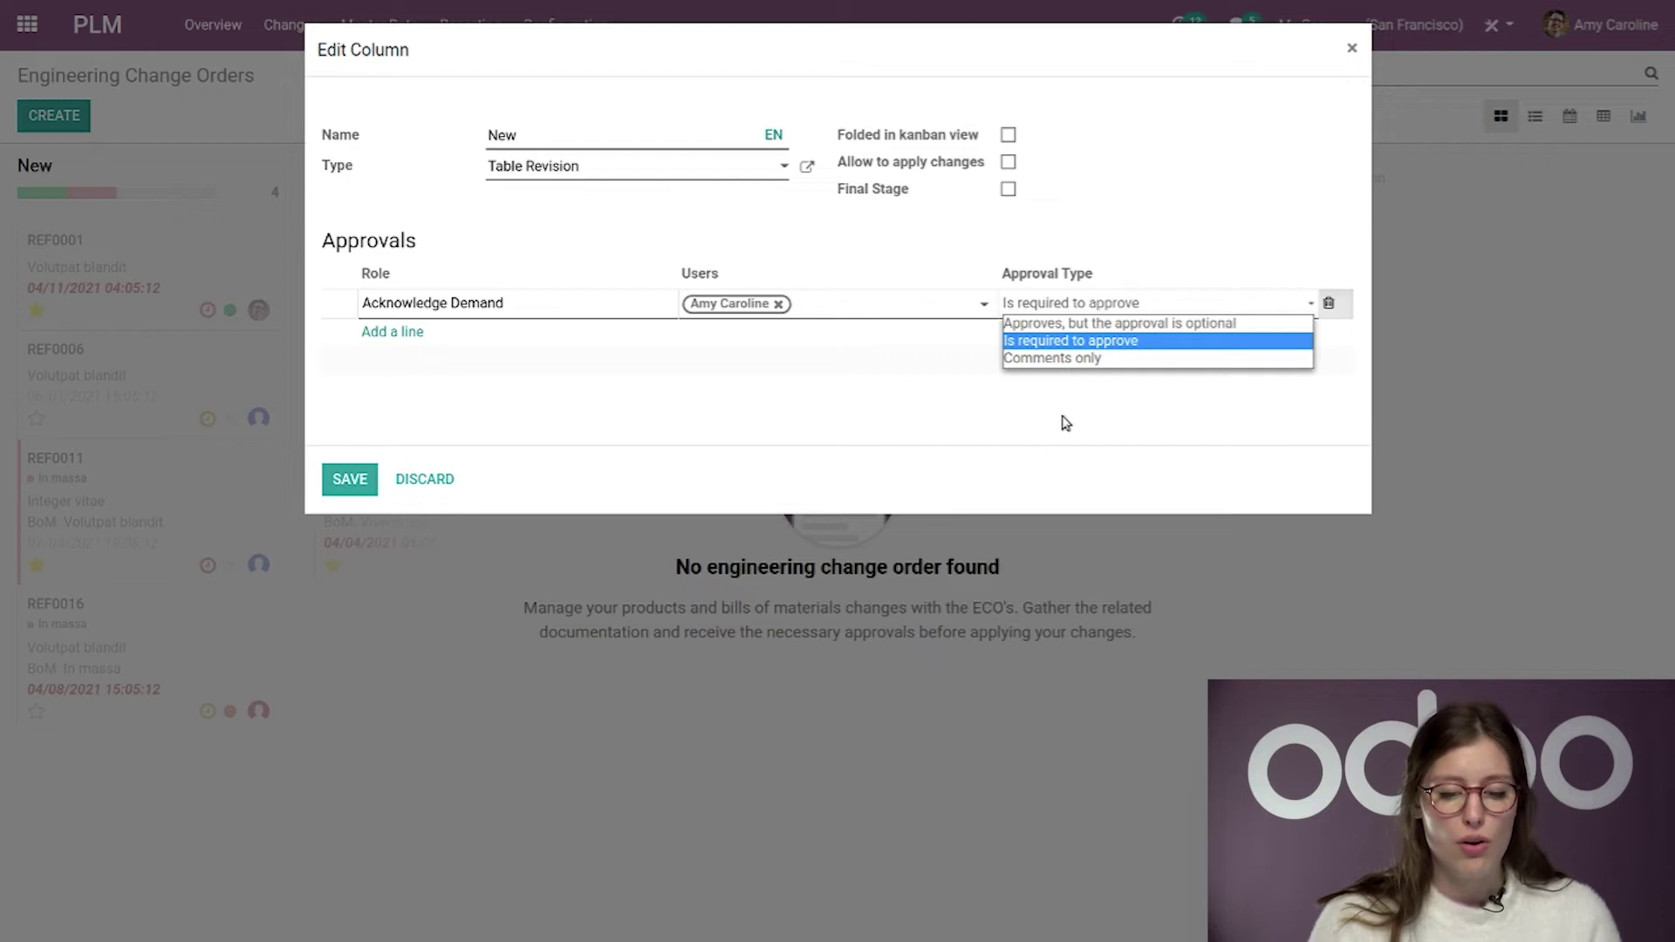
{"action": "left_click", "coordinate": [1104, 357]}
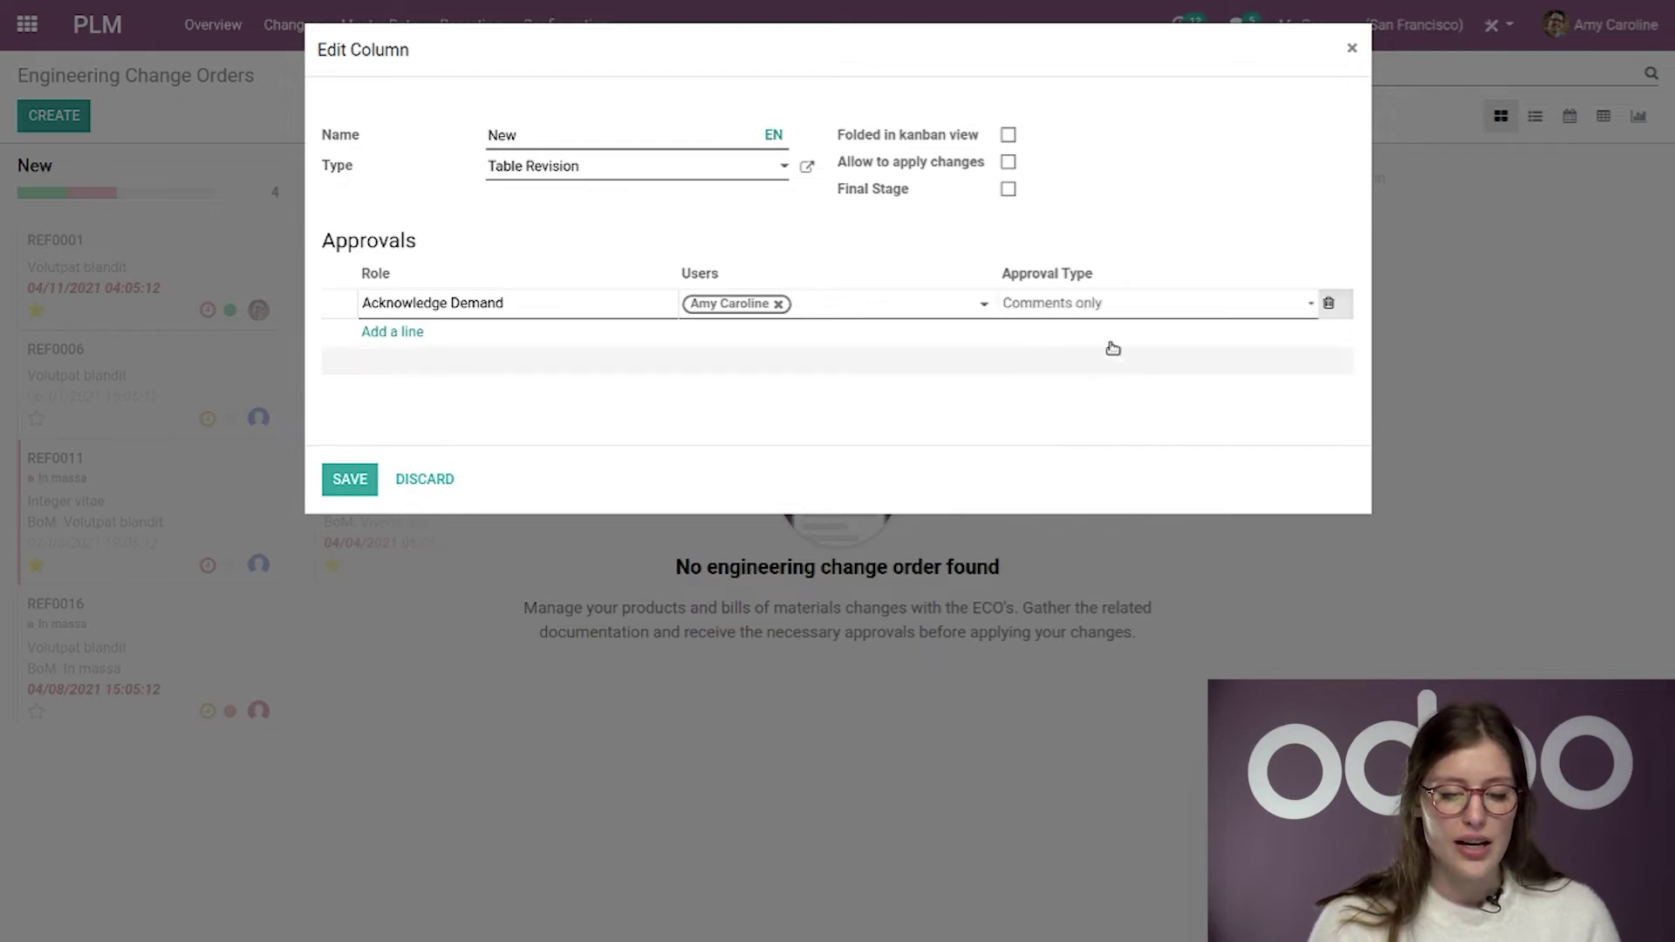
{"action": "left_click", "coordinate": [349, 479]}
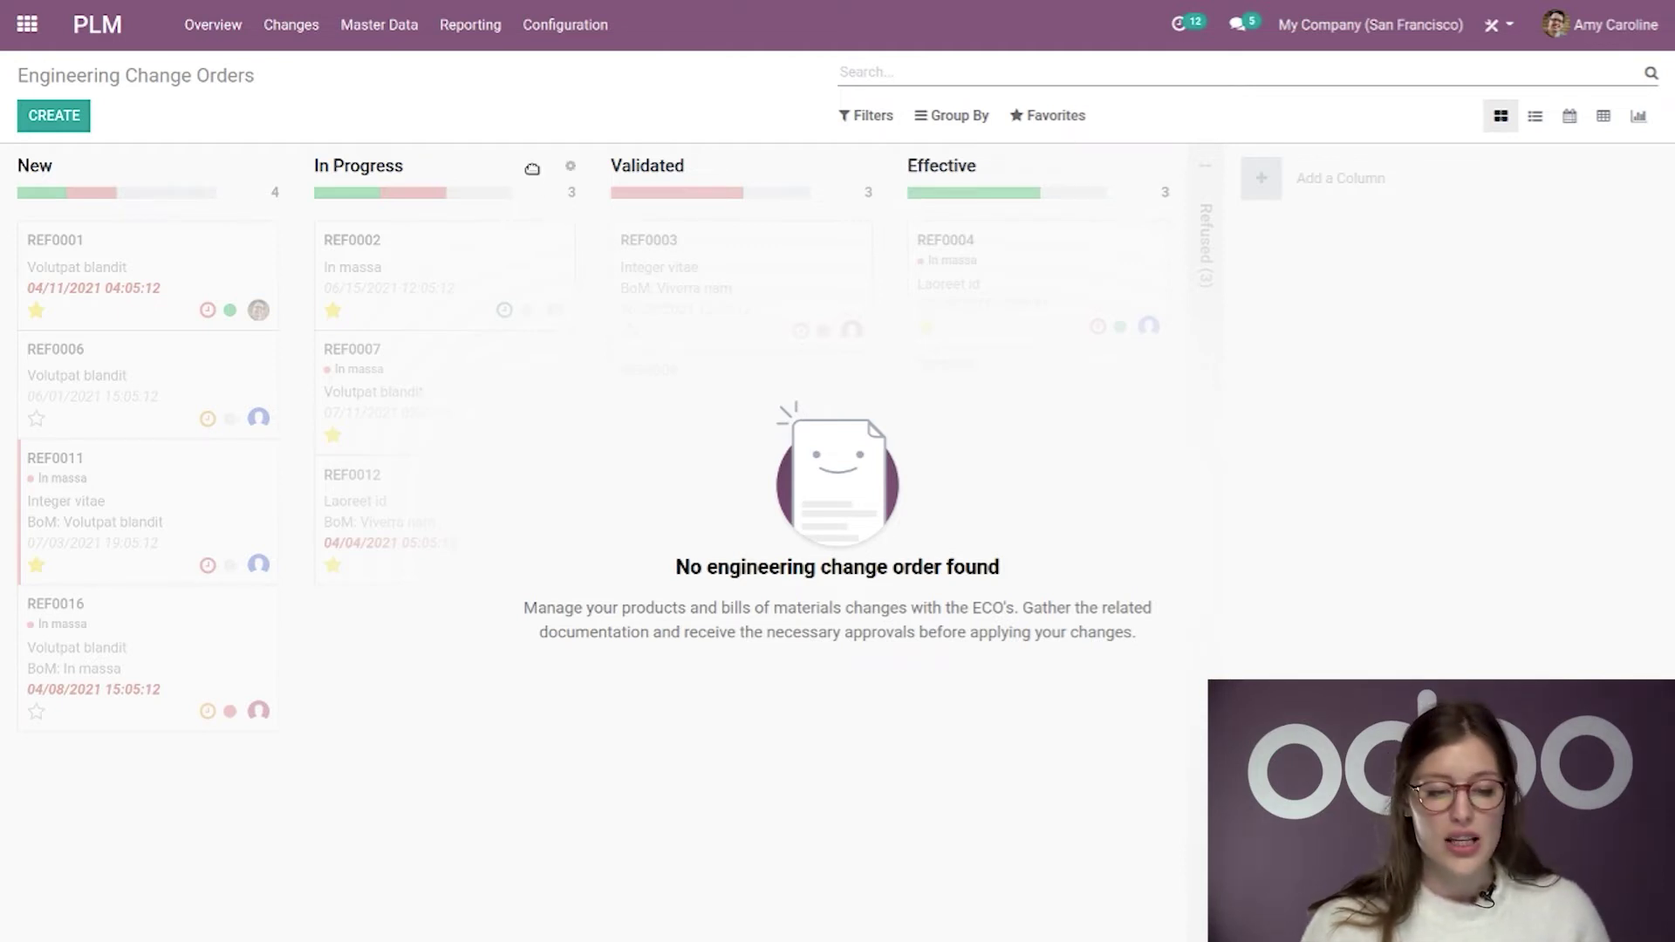
- Add a required 'Approve' role for one user to the In Progress stage and save
{"action": "left_click", "coordinate": [572, 167]}
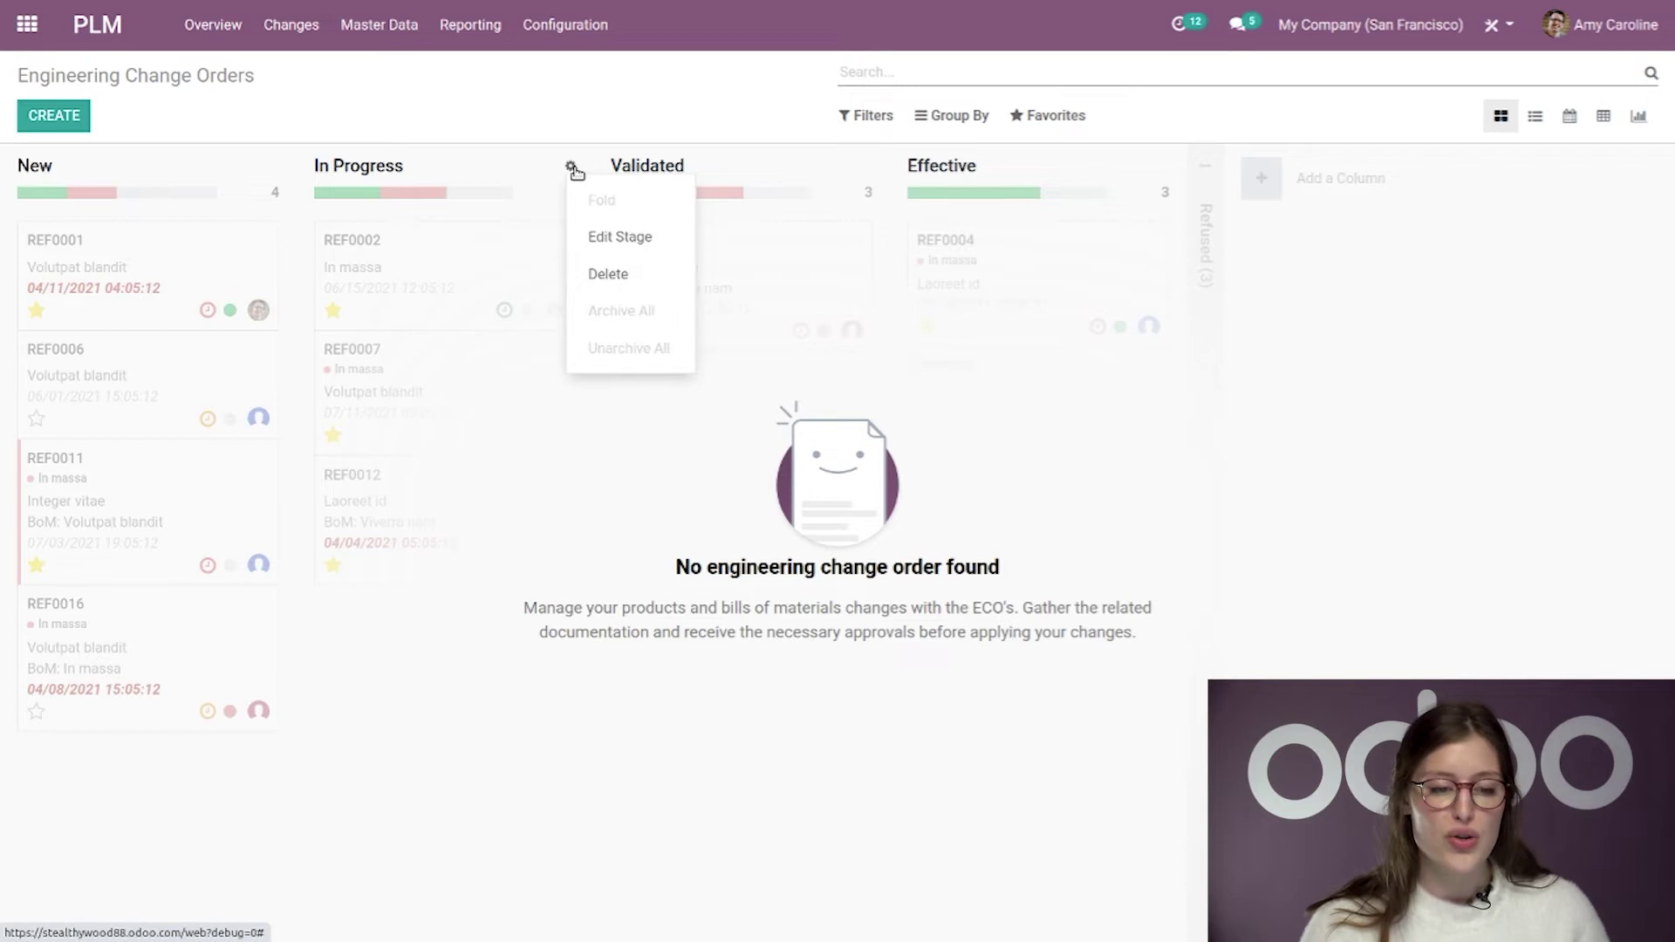
{"action": "left_click", "coordinate": [619, 244]}
{"action": "left_click", "coordinate": [415, 304]}
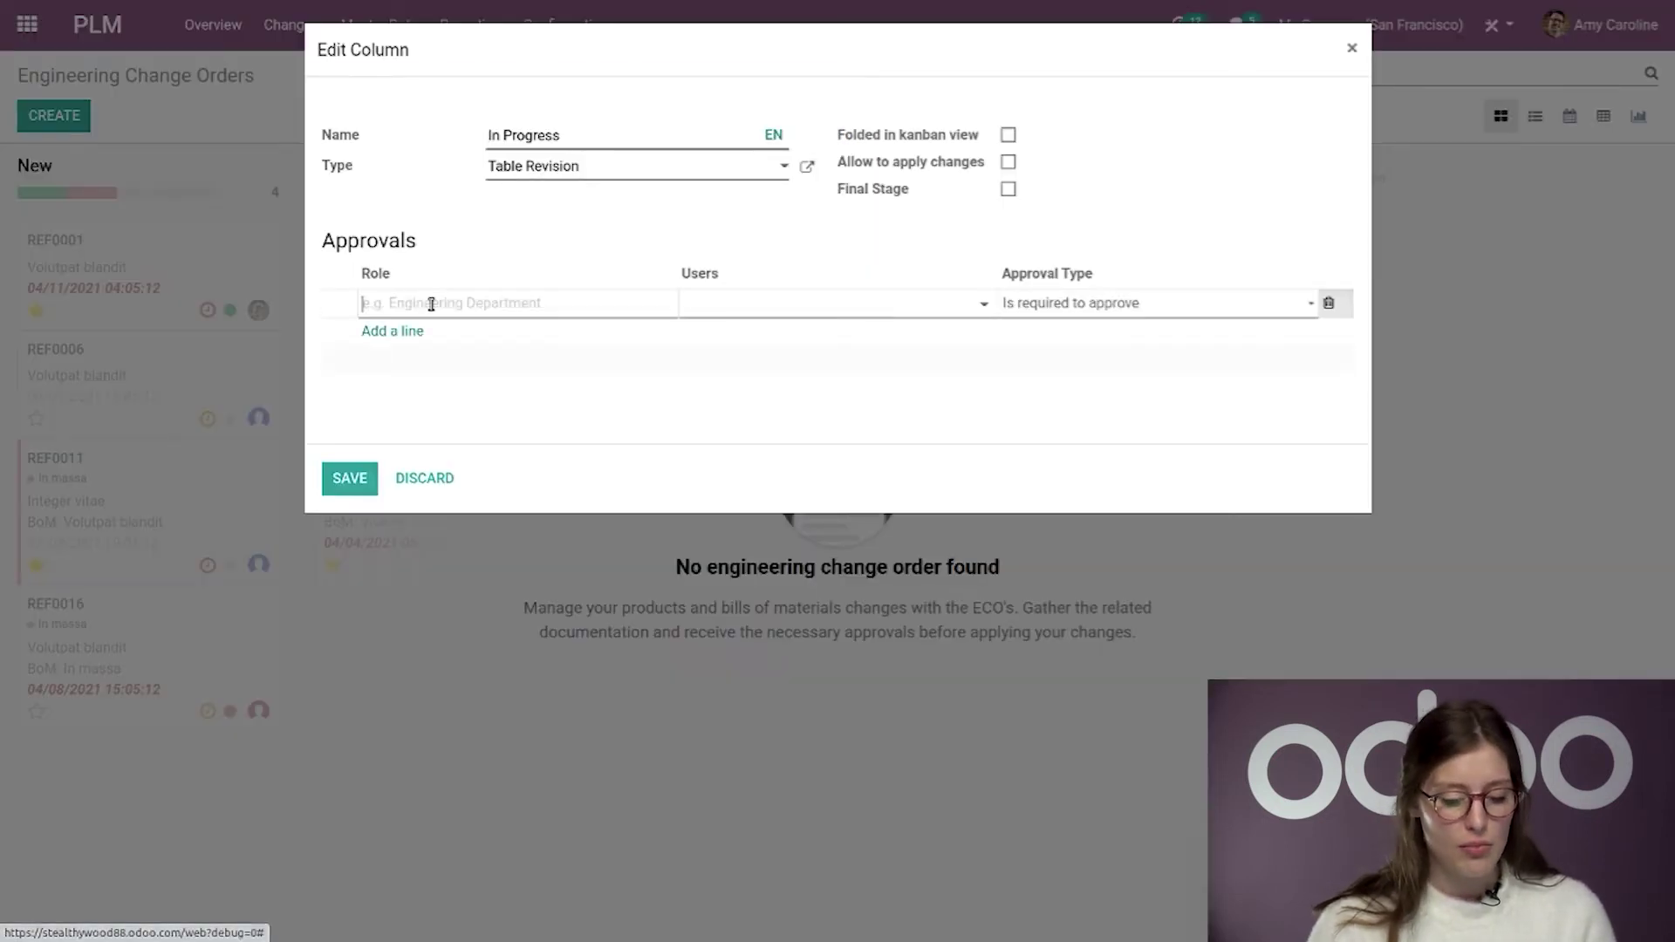
{"action": "type", "text": "Appo"}
{"action": "type", "text": "rove"}
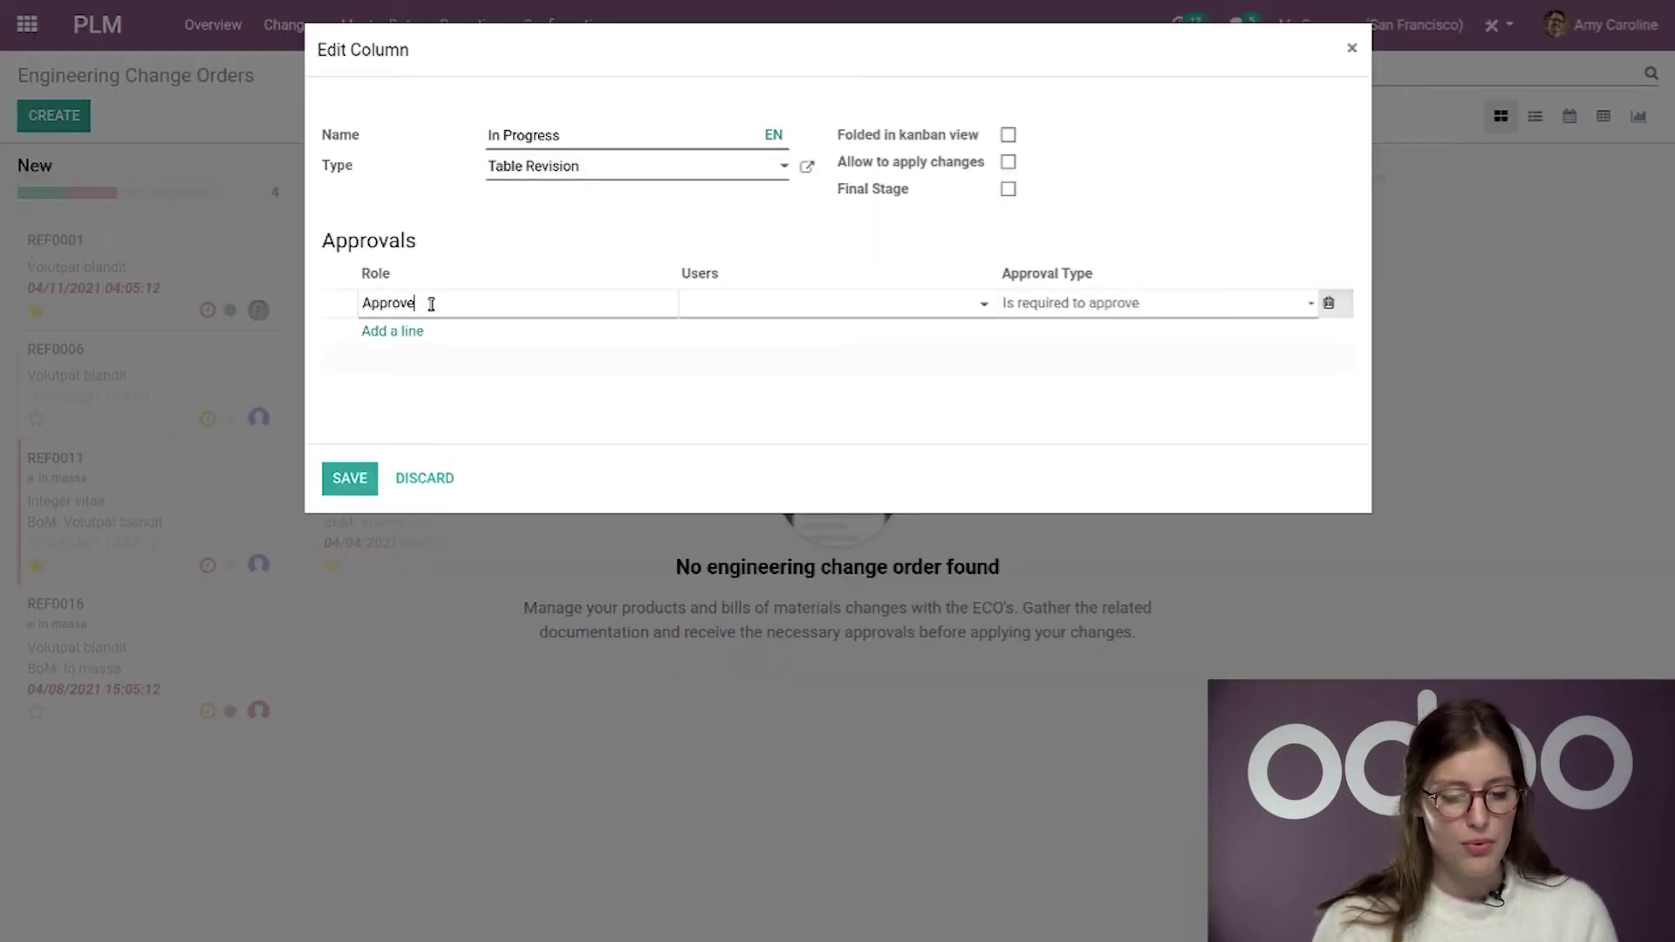
{"action": "left_click", "coordinate": [825, 315]}
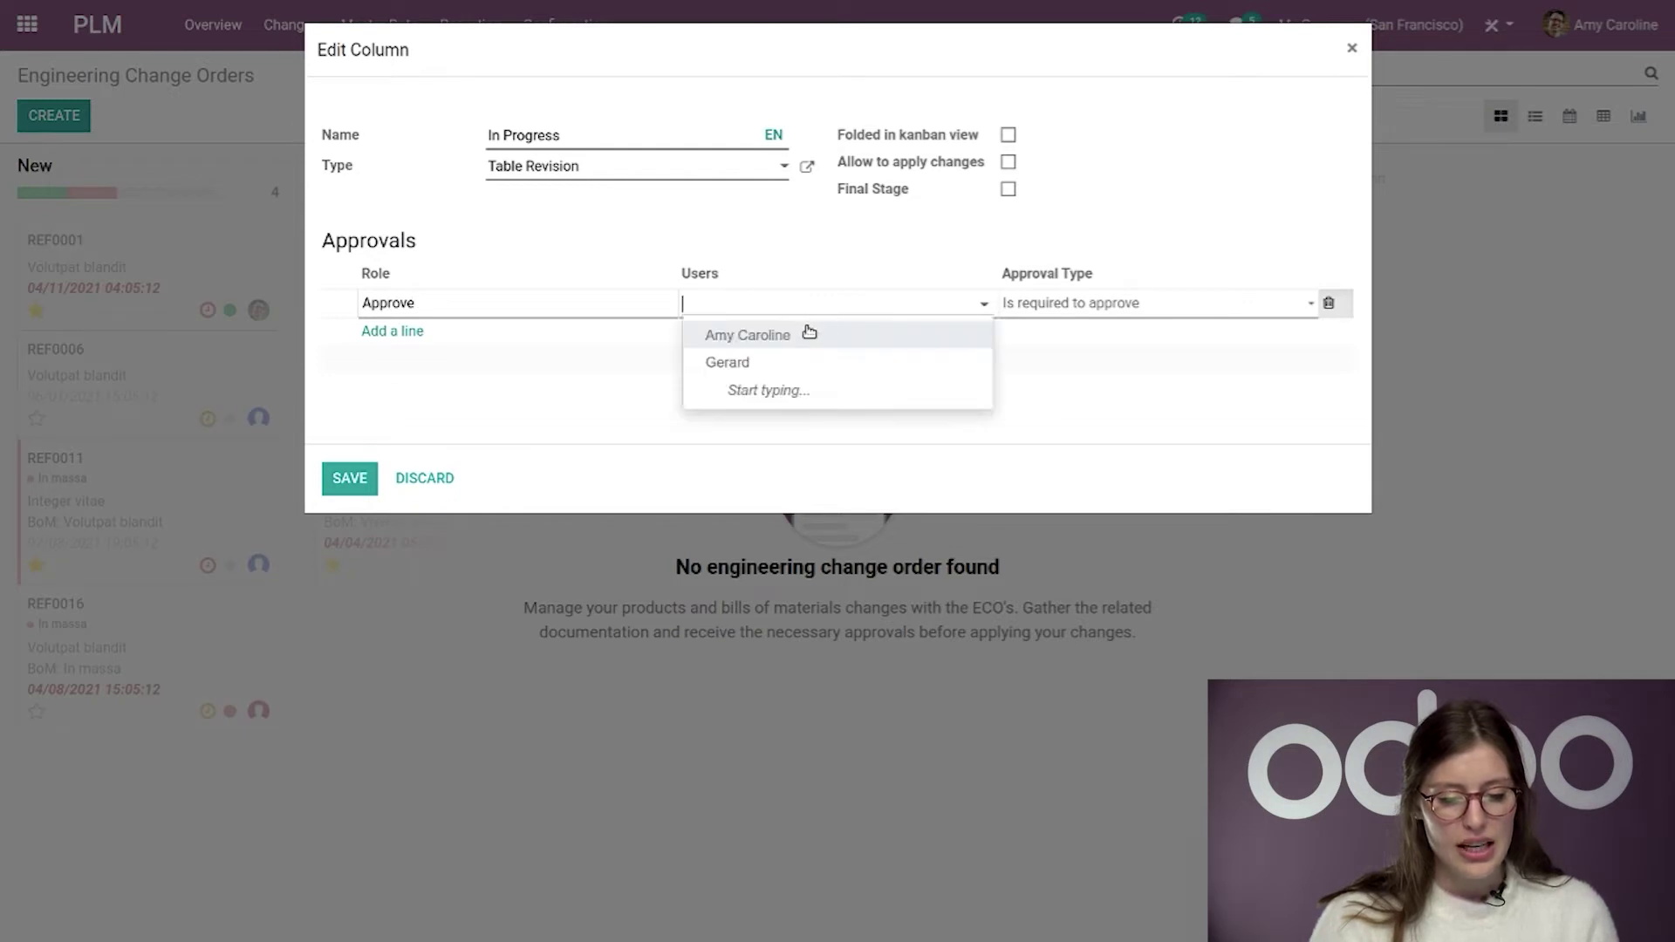
{"action": "left_click", "coordinate": [809, 332]}
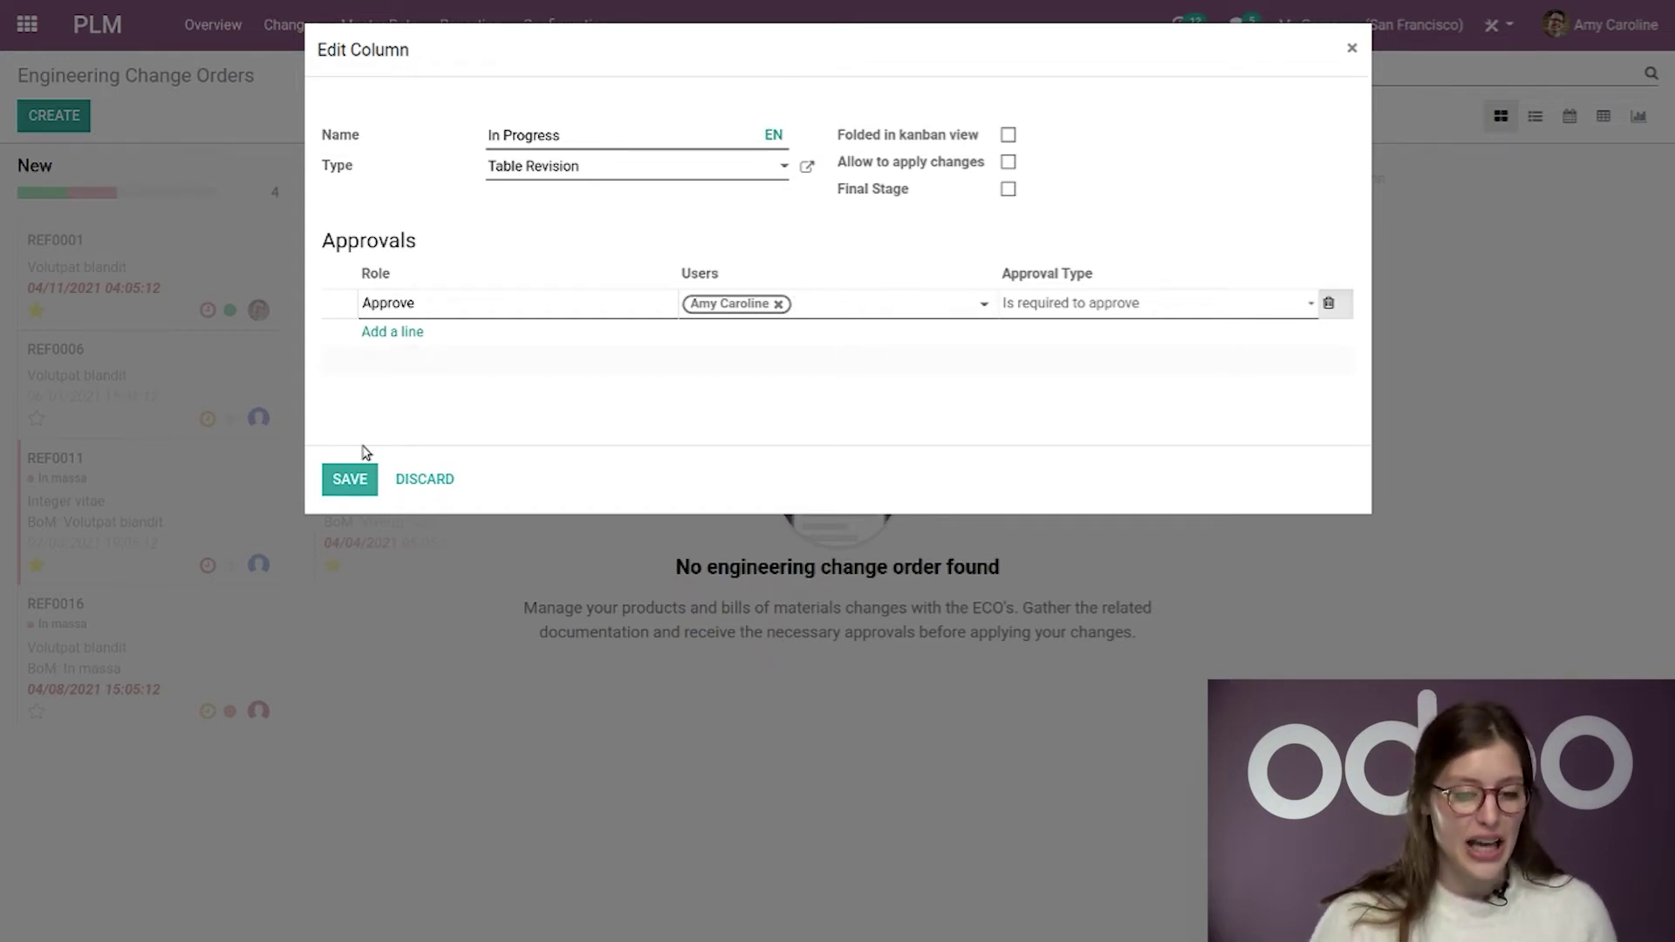
{"action": "left_click", "coordinate": [368, 478]}
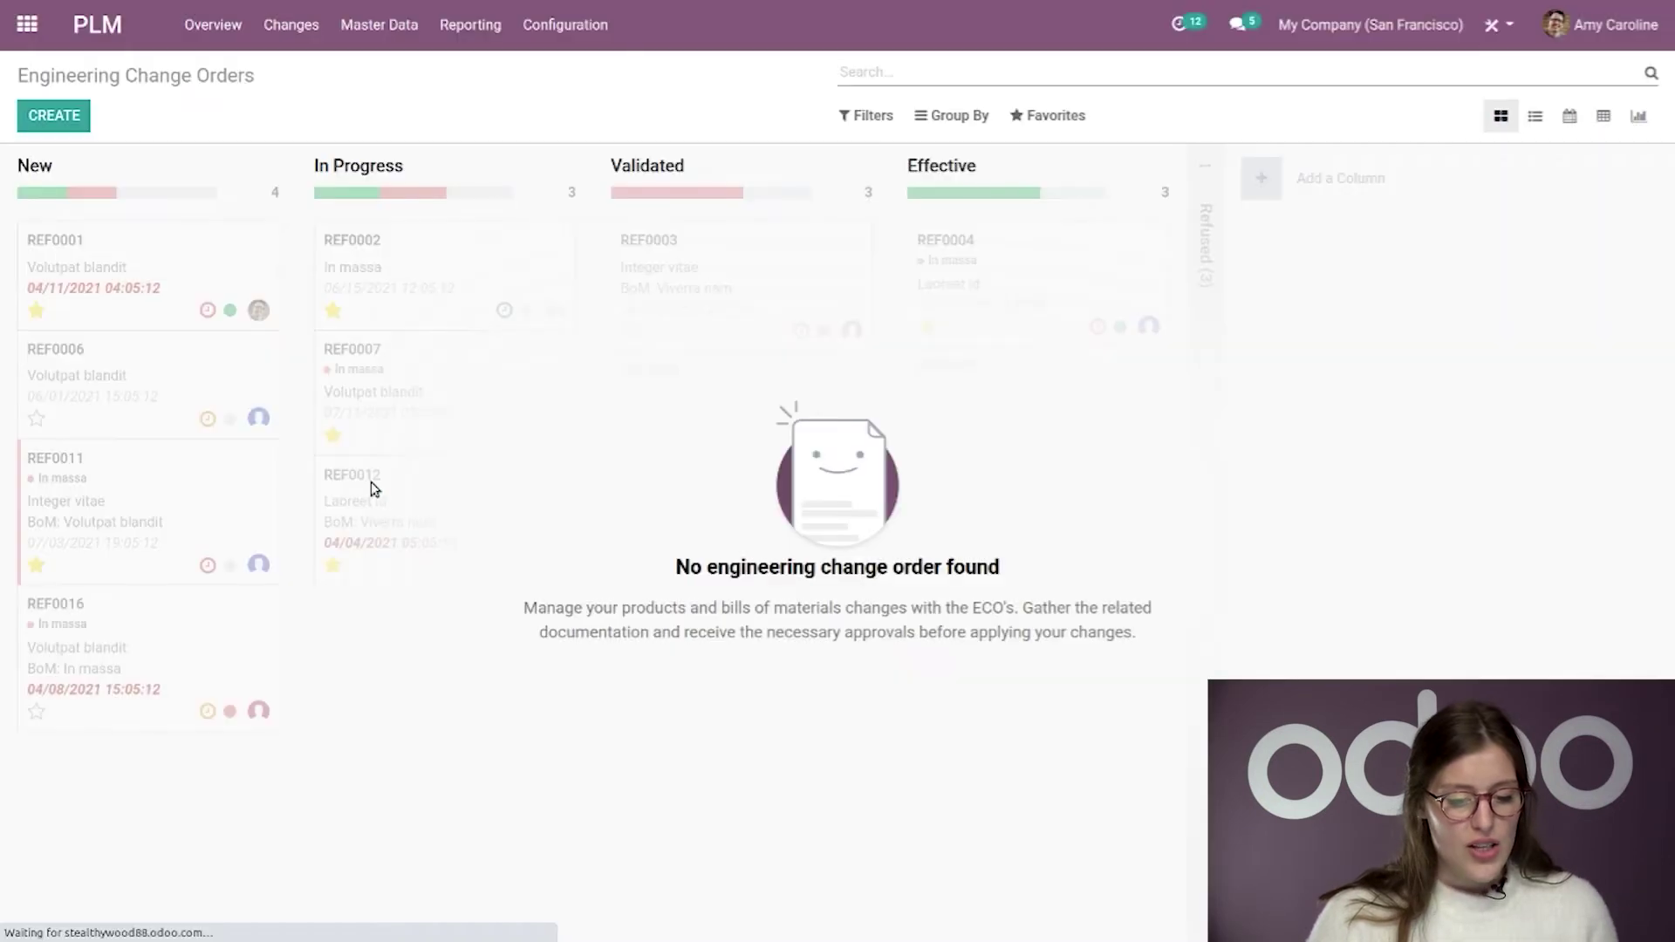
- Add a one-user 'Final Approval' role to the Validated stage, then start a new change order
{"action": "left_click", "coordinate": [868, 166]}
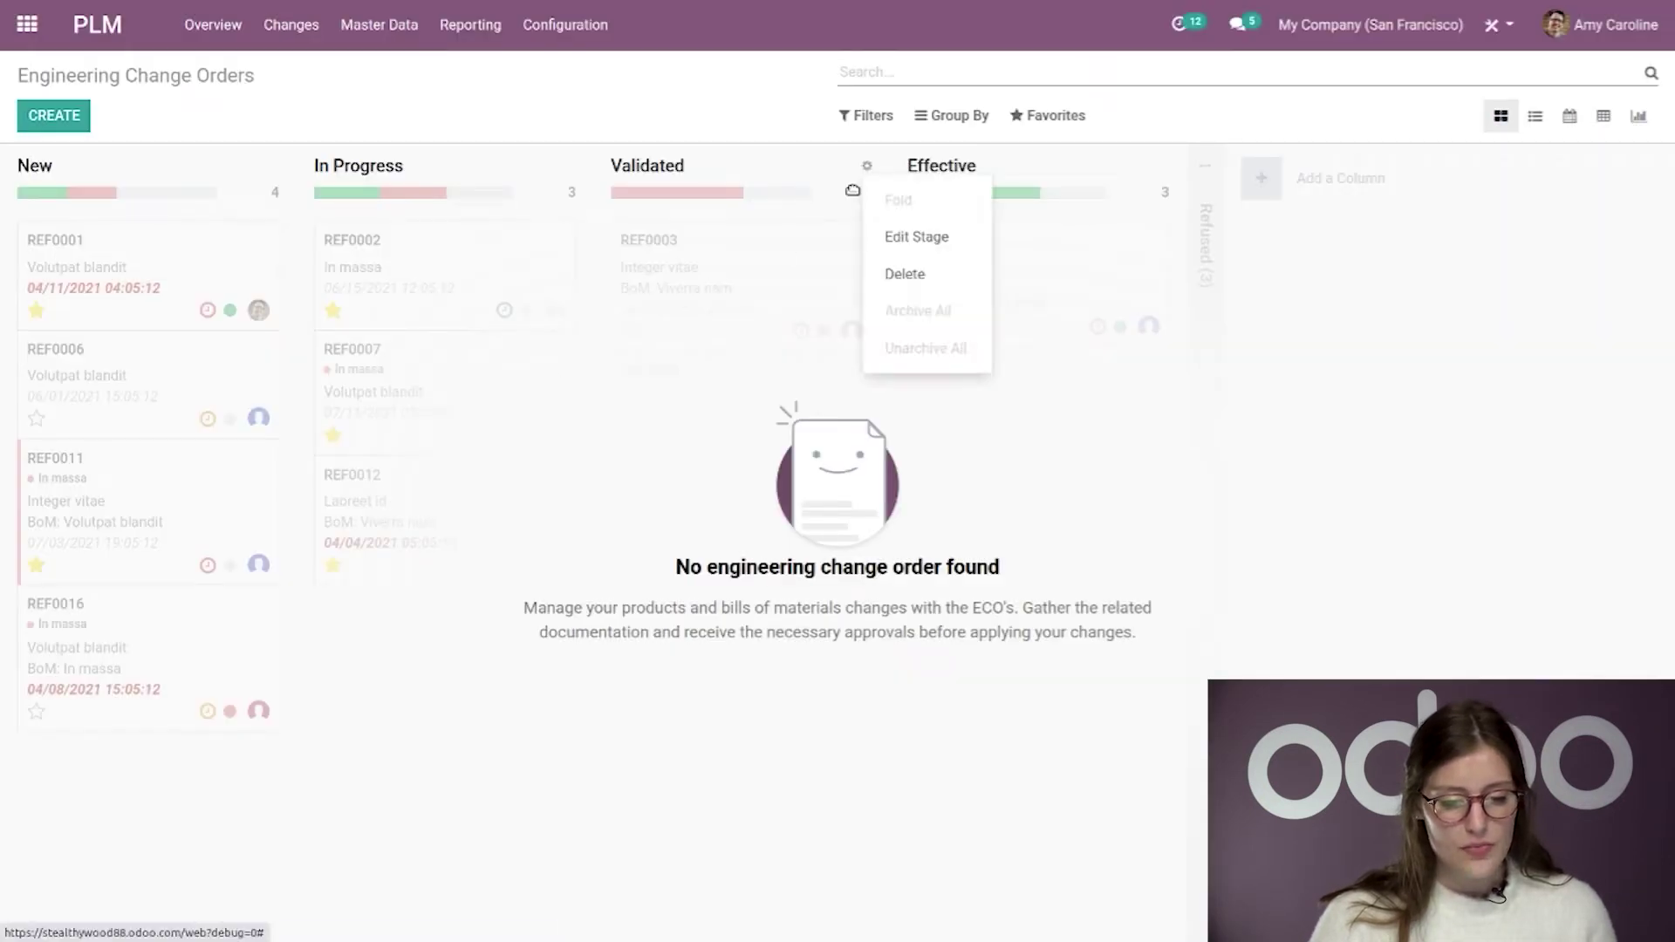
{"action": "left_click", "coordinate": [920, 236]}
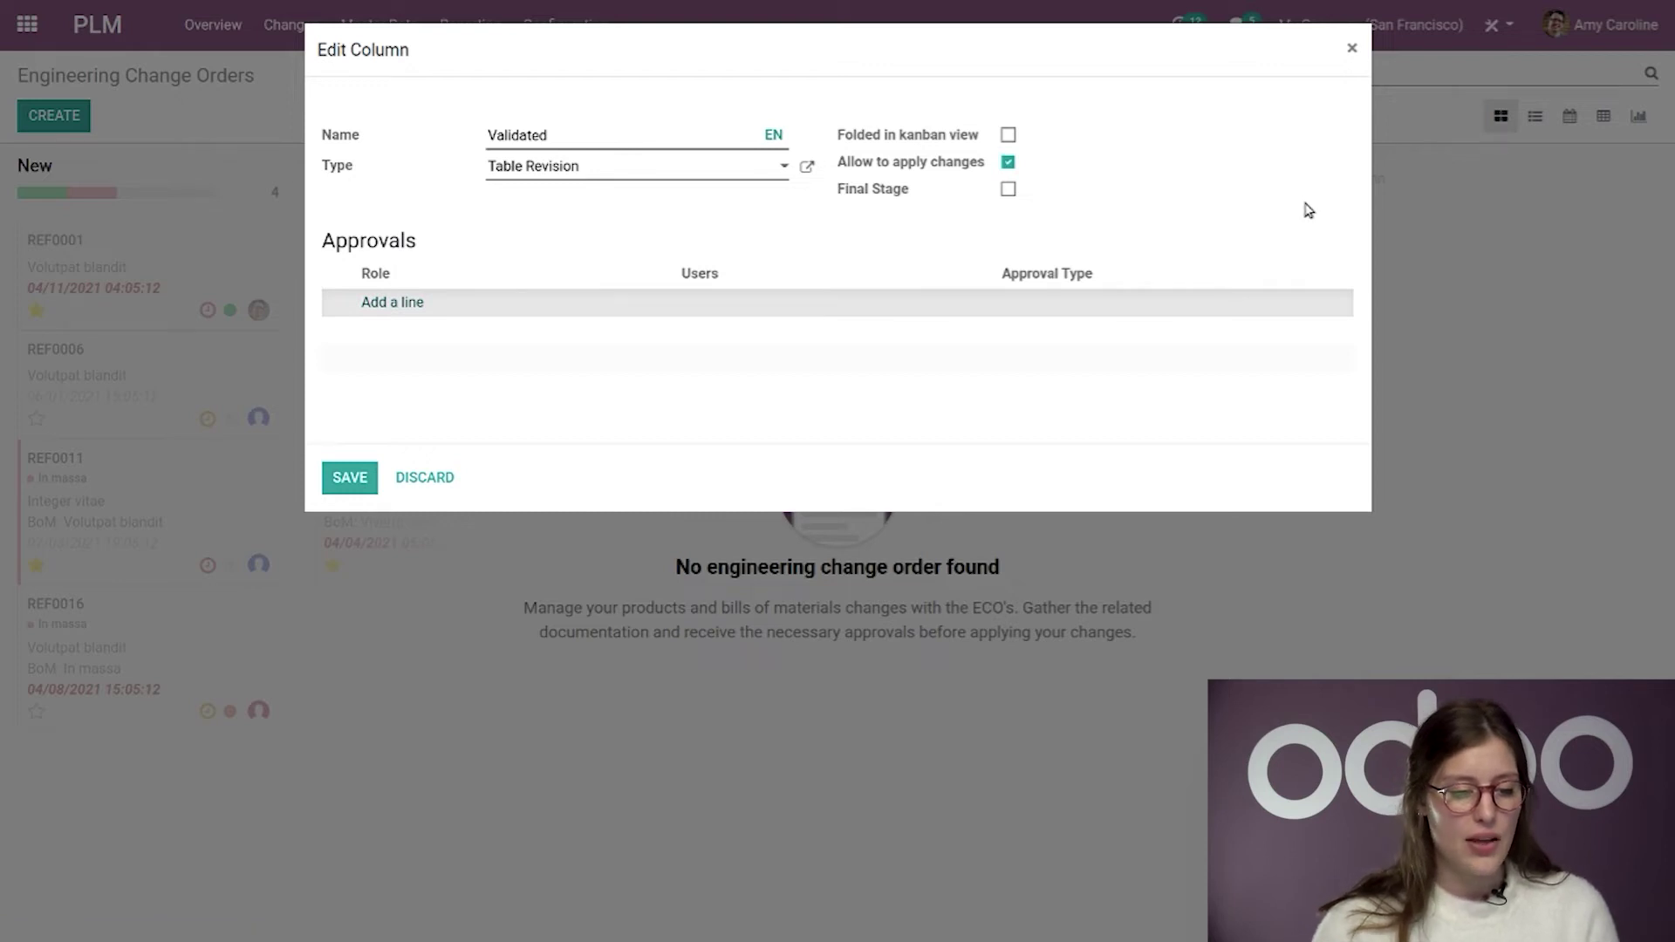
{"action": "left_click", "coordinate": [392, 302]}
{"action": "type", "text": "Final A"}
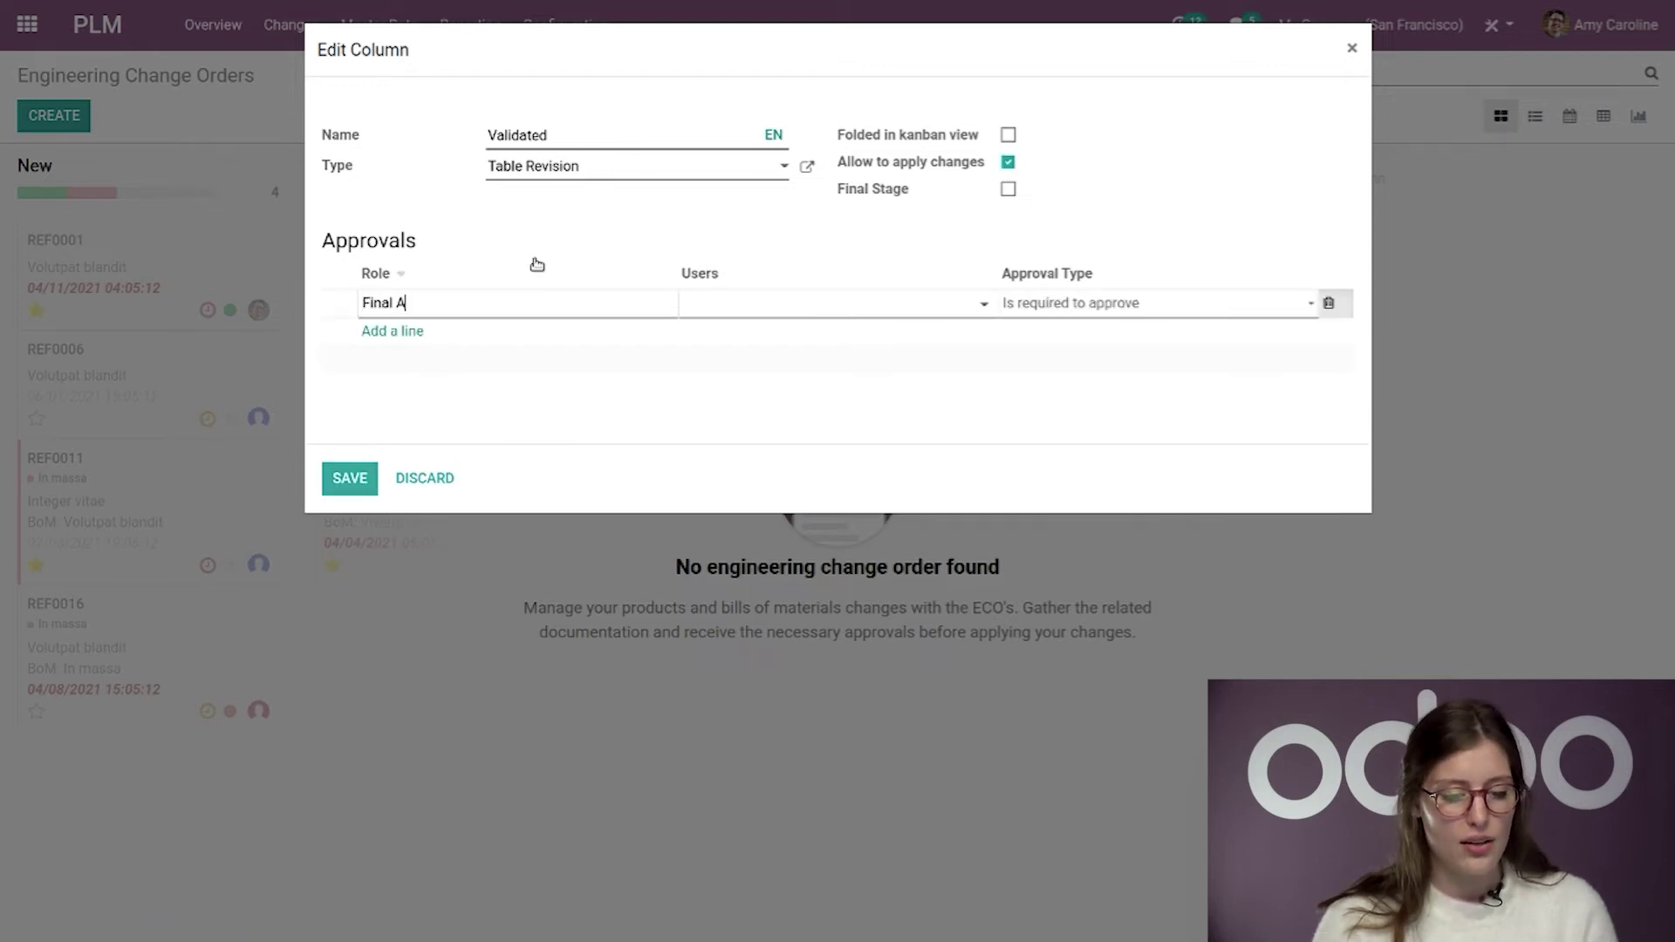
{"action": "type", "text": "pproval"}
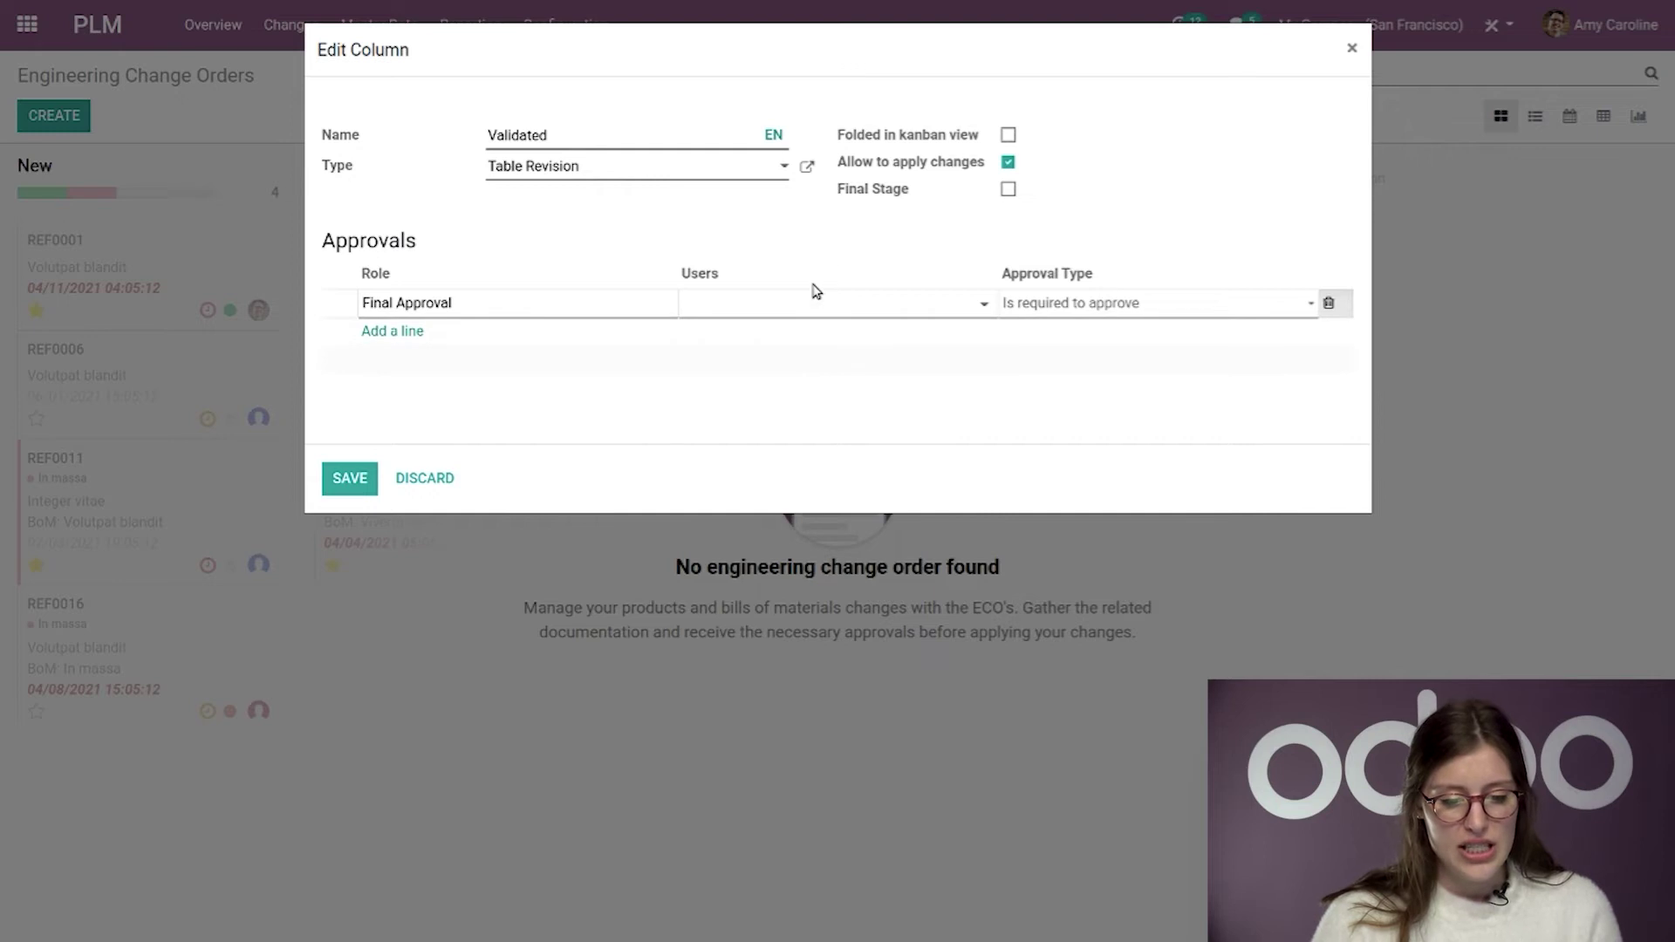
{"action": "left_click", "coordinate": [818, 307]}
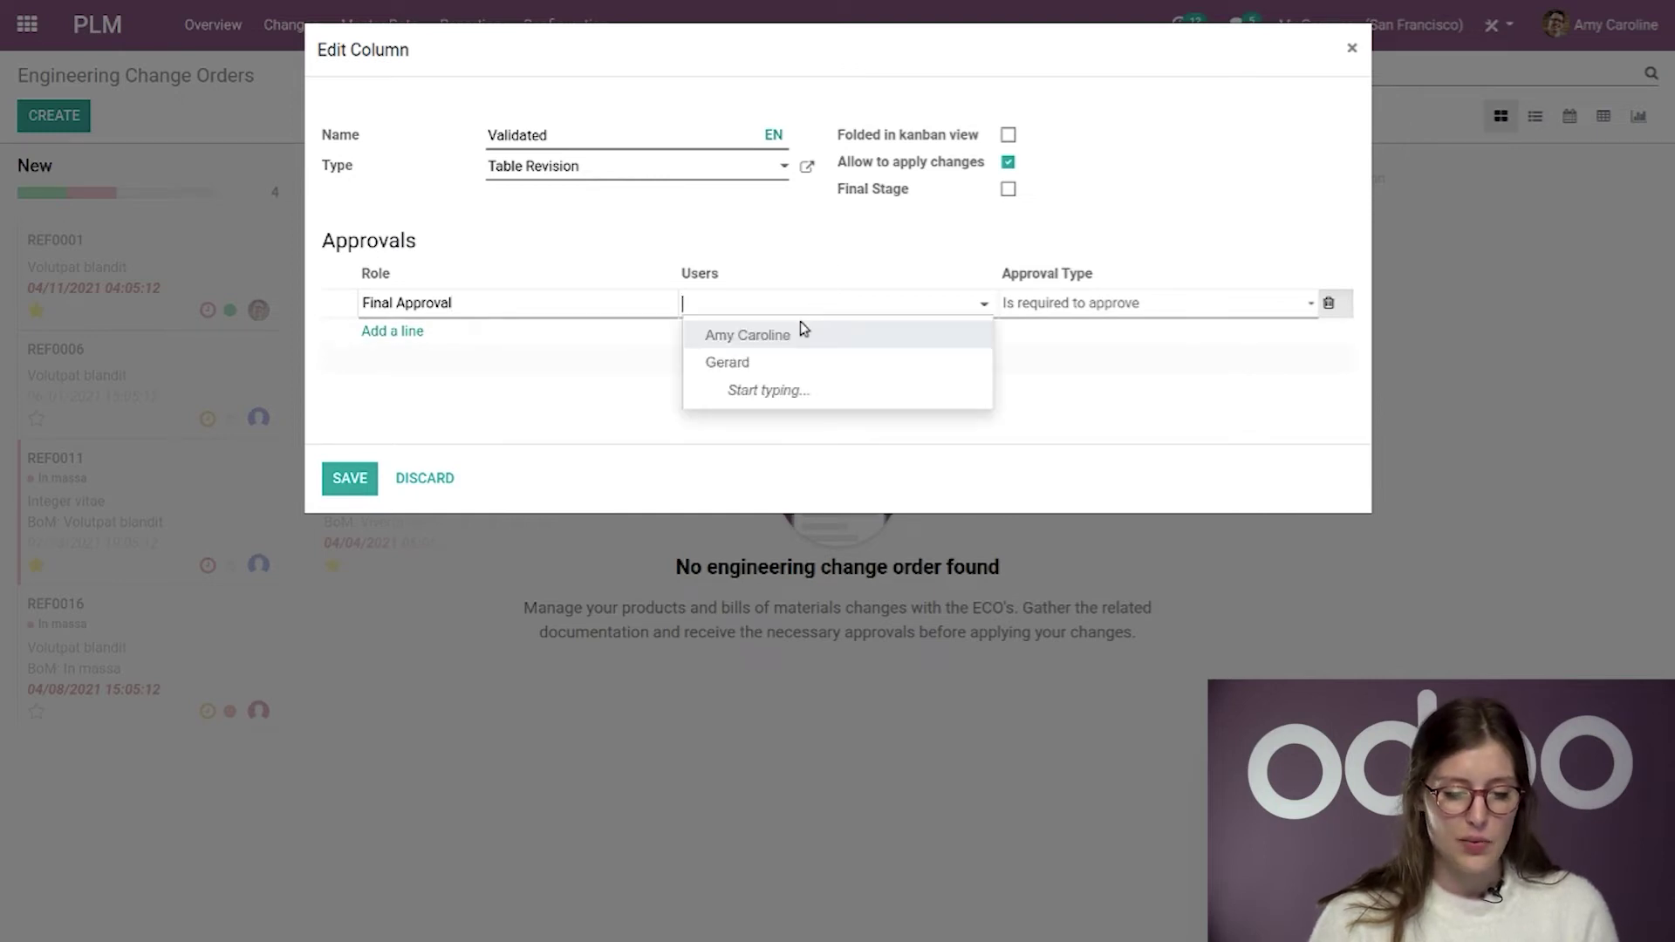
{"action": "left_click", "coordinate": [799, 329]}
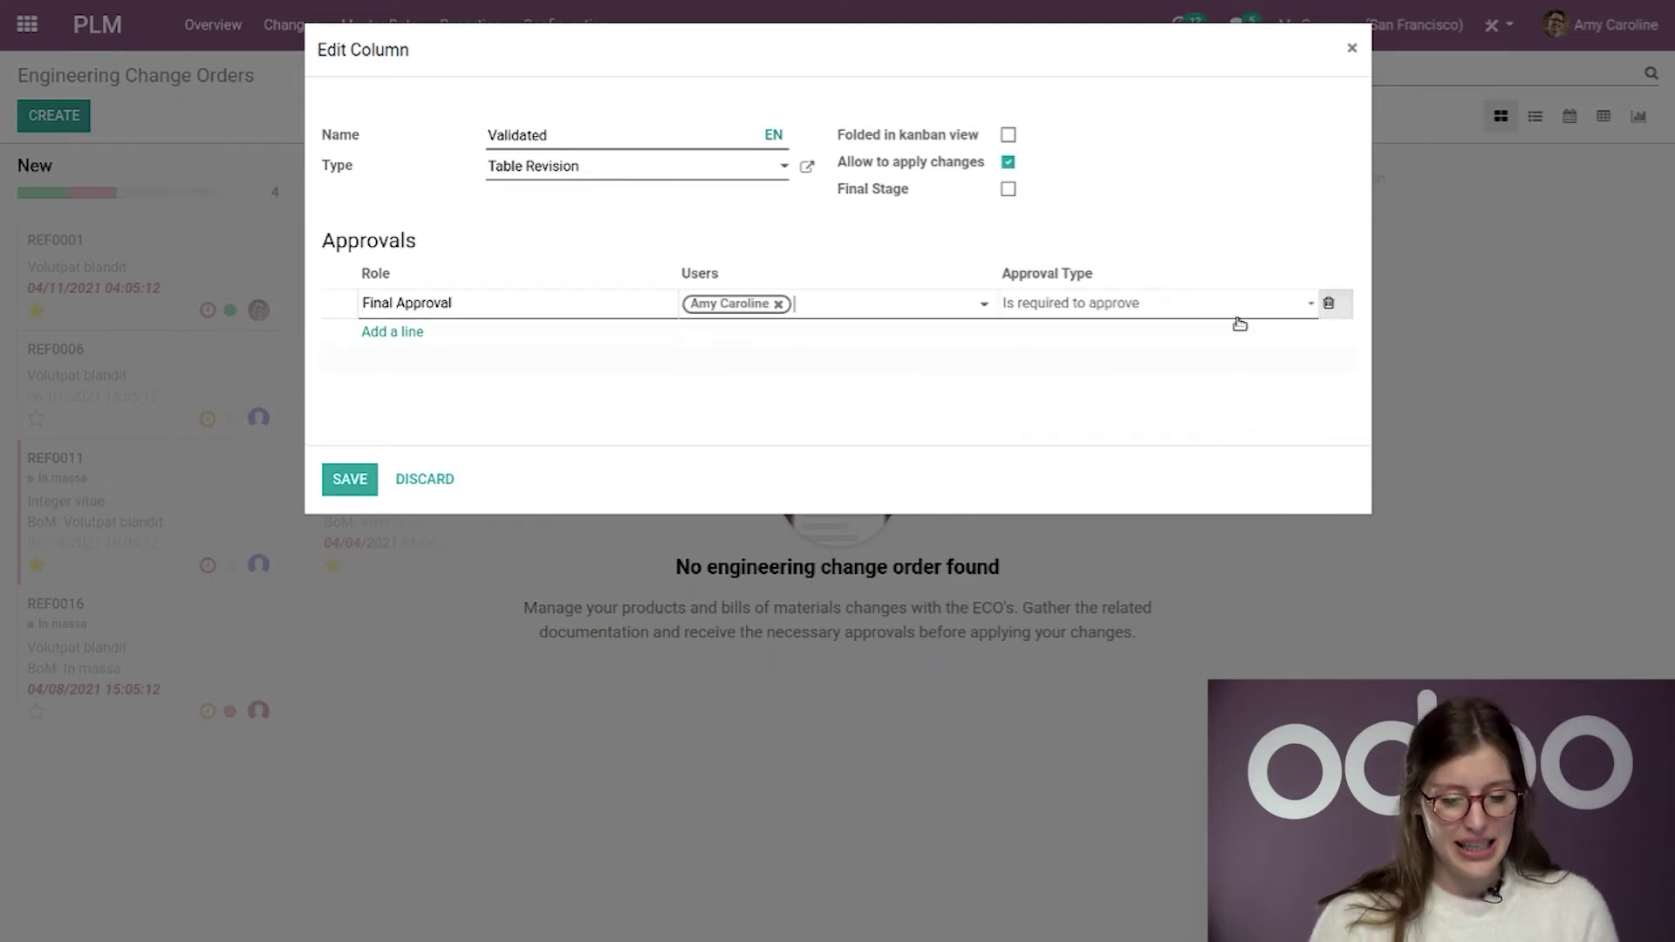
{"action": "left_click", "coordinate": [350, 479]}
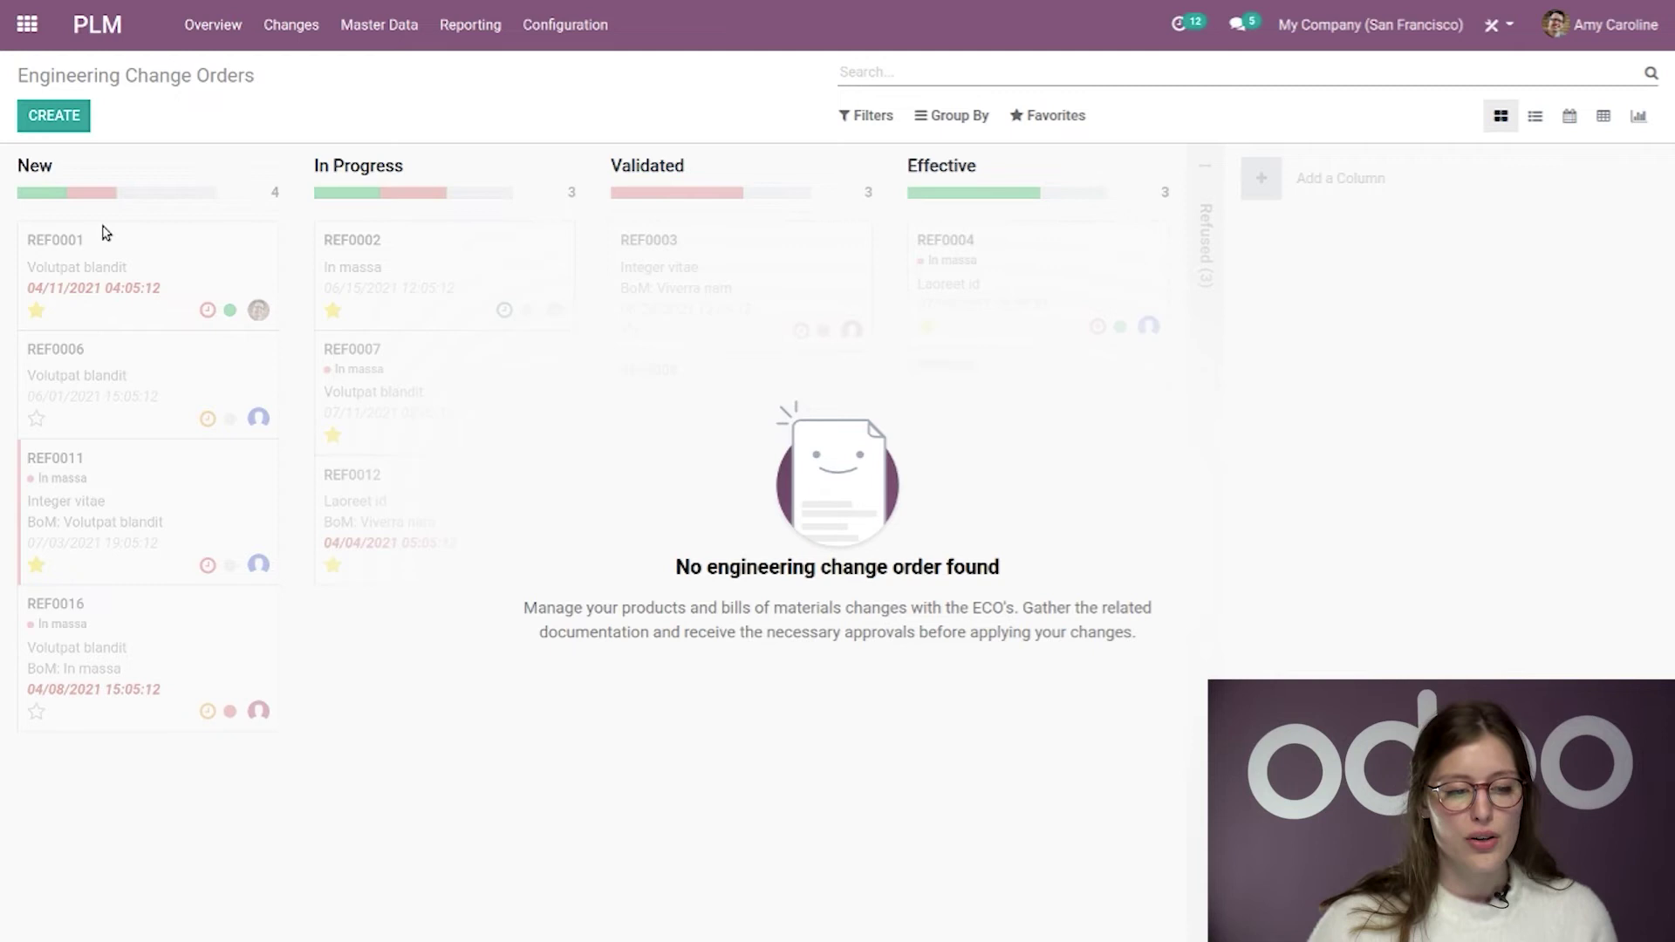
{"action": "left_click", "coordinate": [54, 115]}
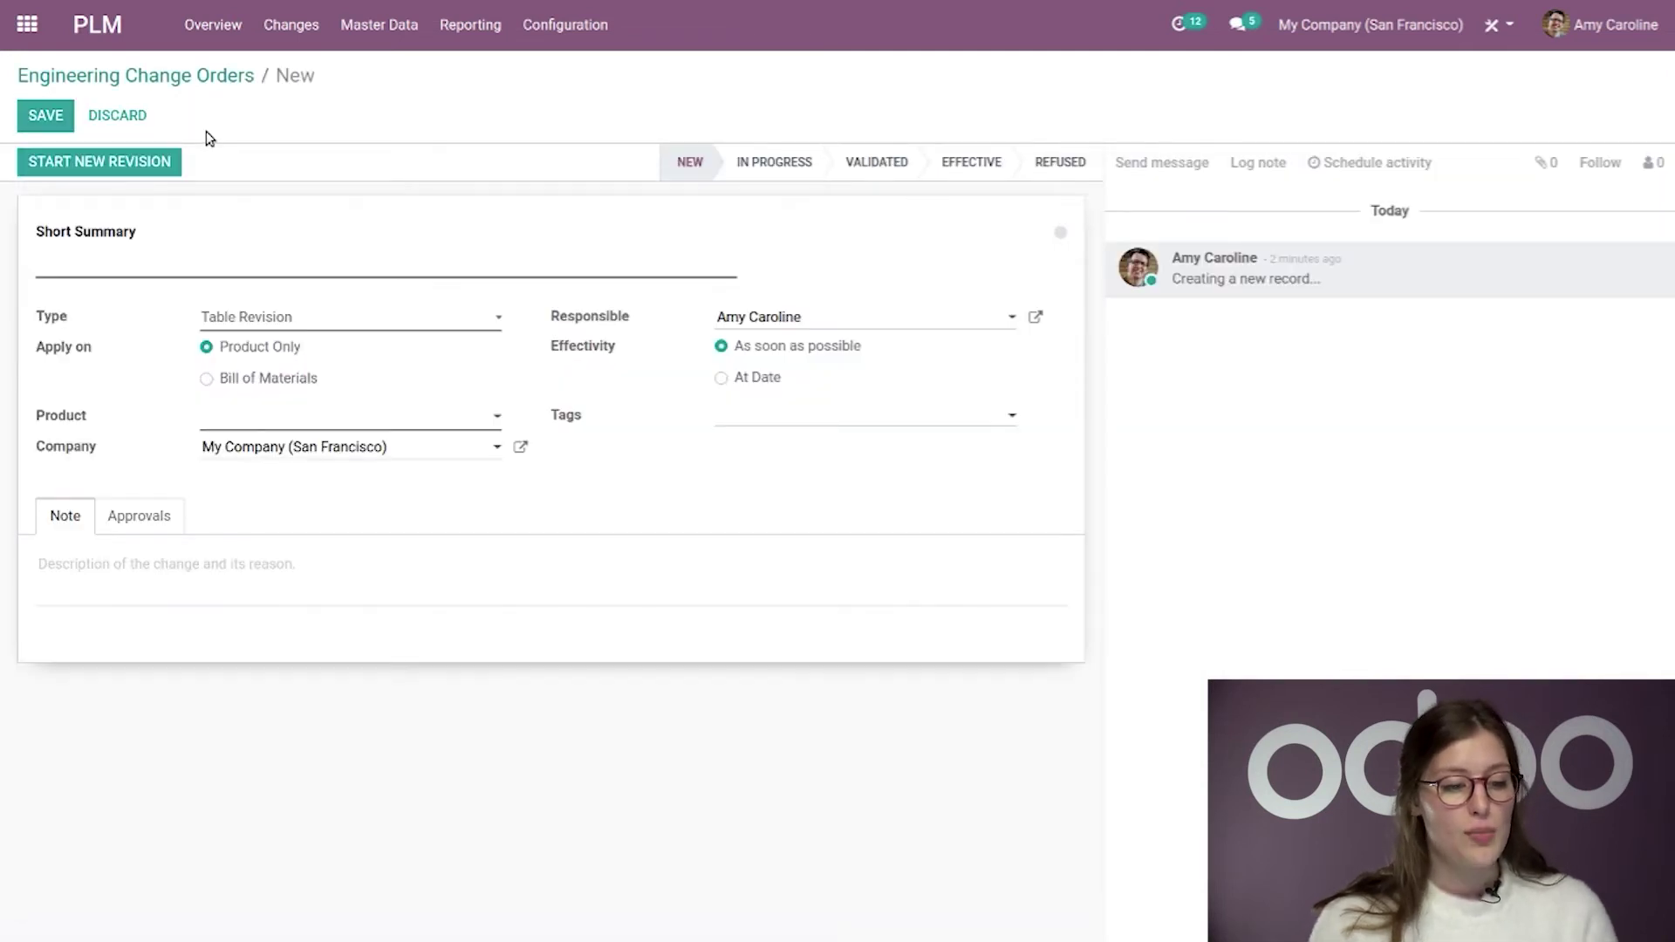
- Enter 'Replace Table Legs' as the change order's short summary
{"action": "left_click", "coordinate": [187, 259]}
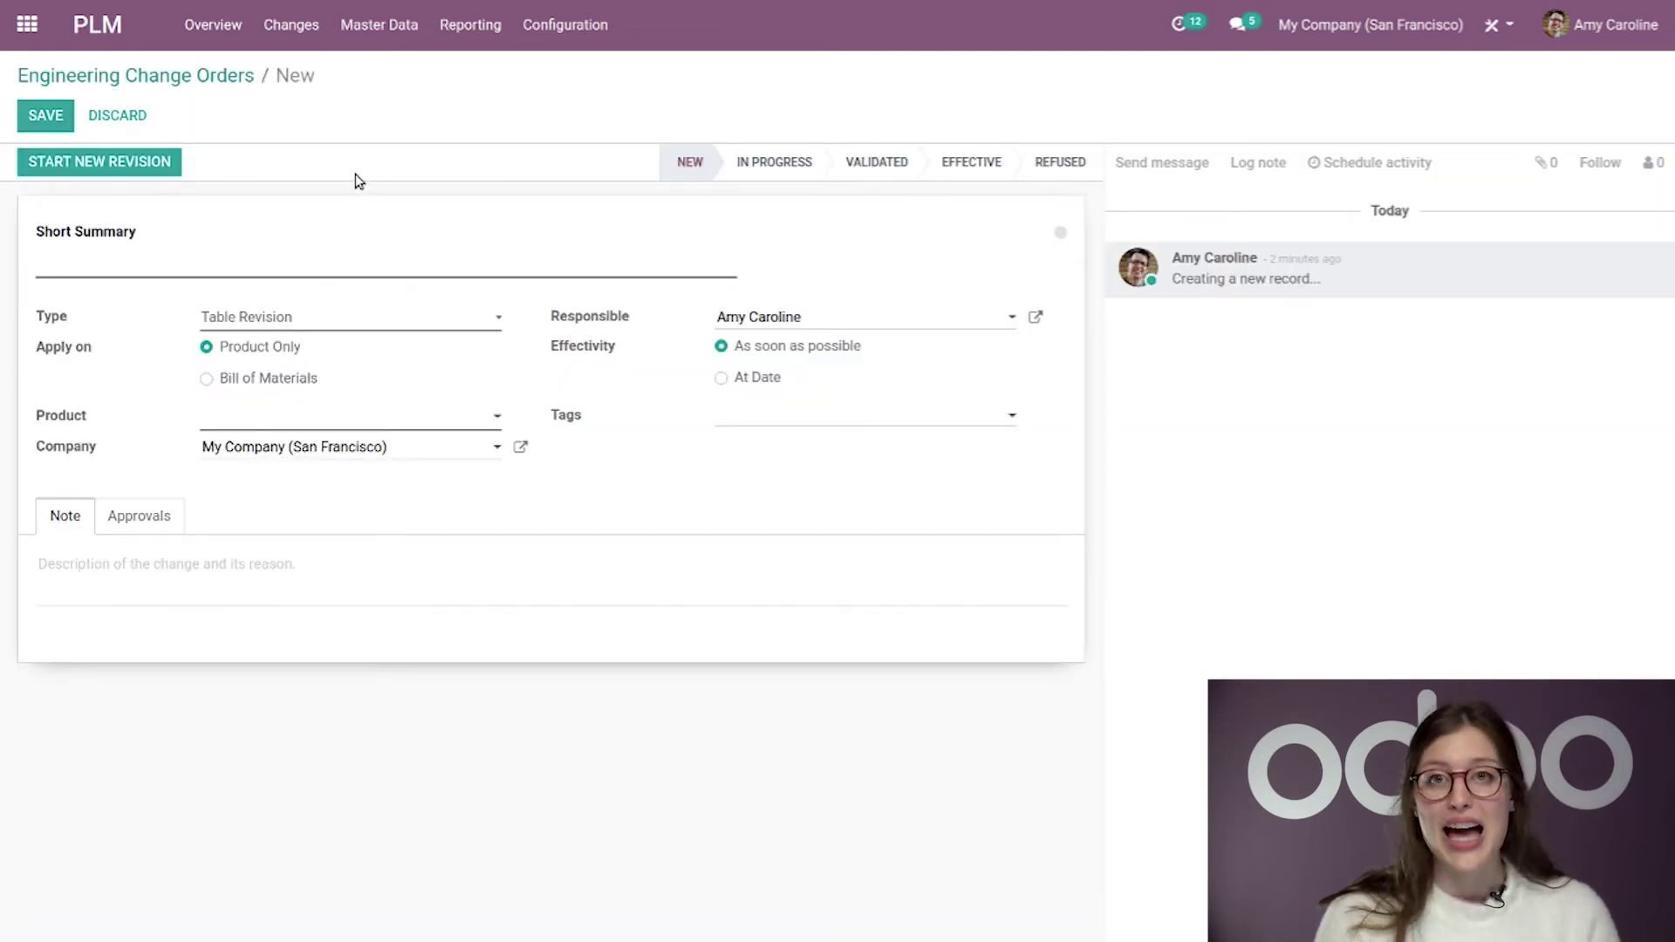
{"action": "type", "text": "Rep"}
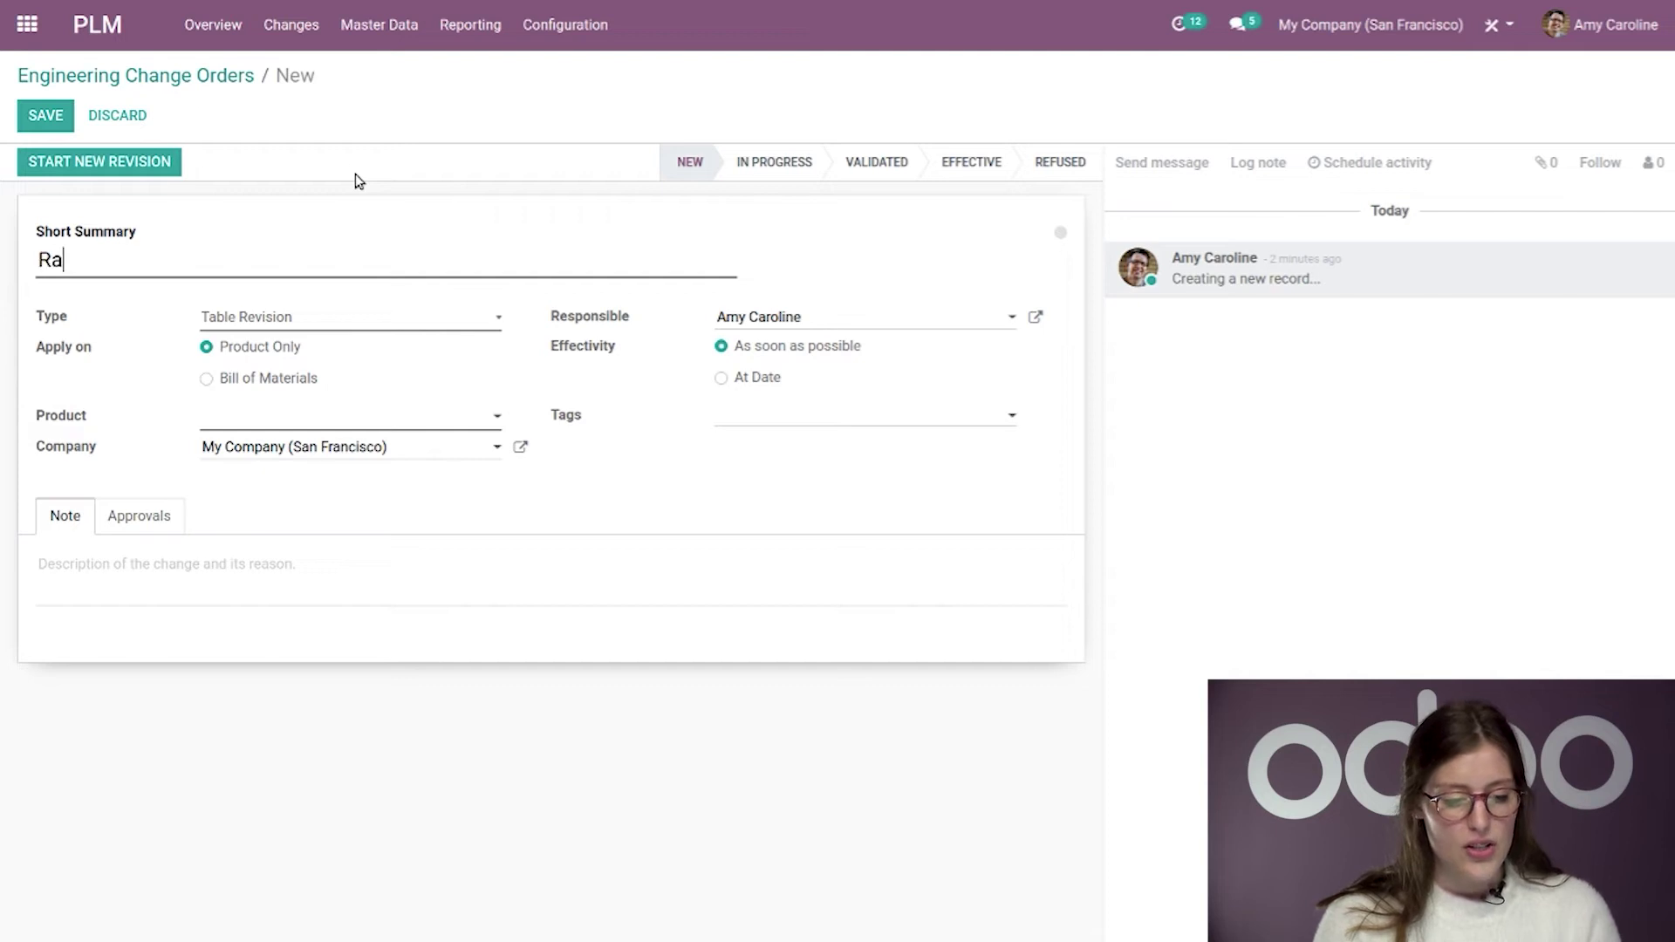
{"action": "key", "text": "BackSpace"}
{"action": "type", "text": "place Table Legs"}
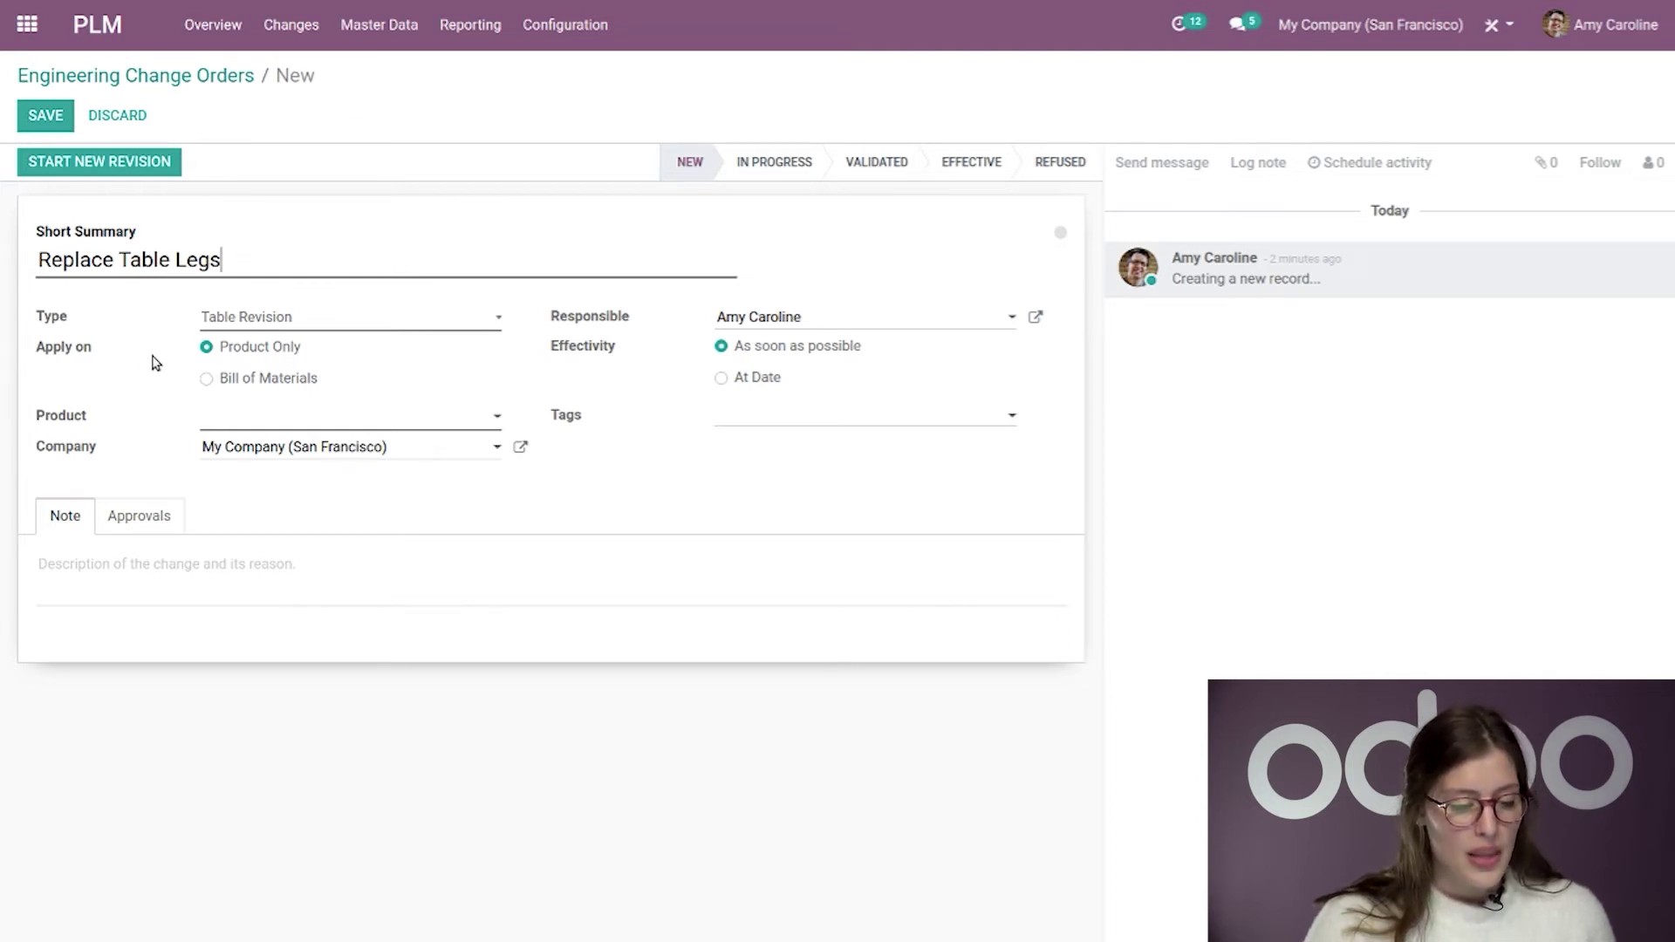
- Apply it to the Bill of Materials of [FURN_9666] Table, keeping effectivity 'As soon as possible'
{"action": "left_click", "coordinate": [208, 380]}
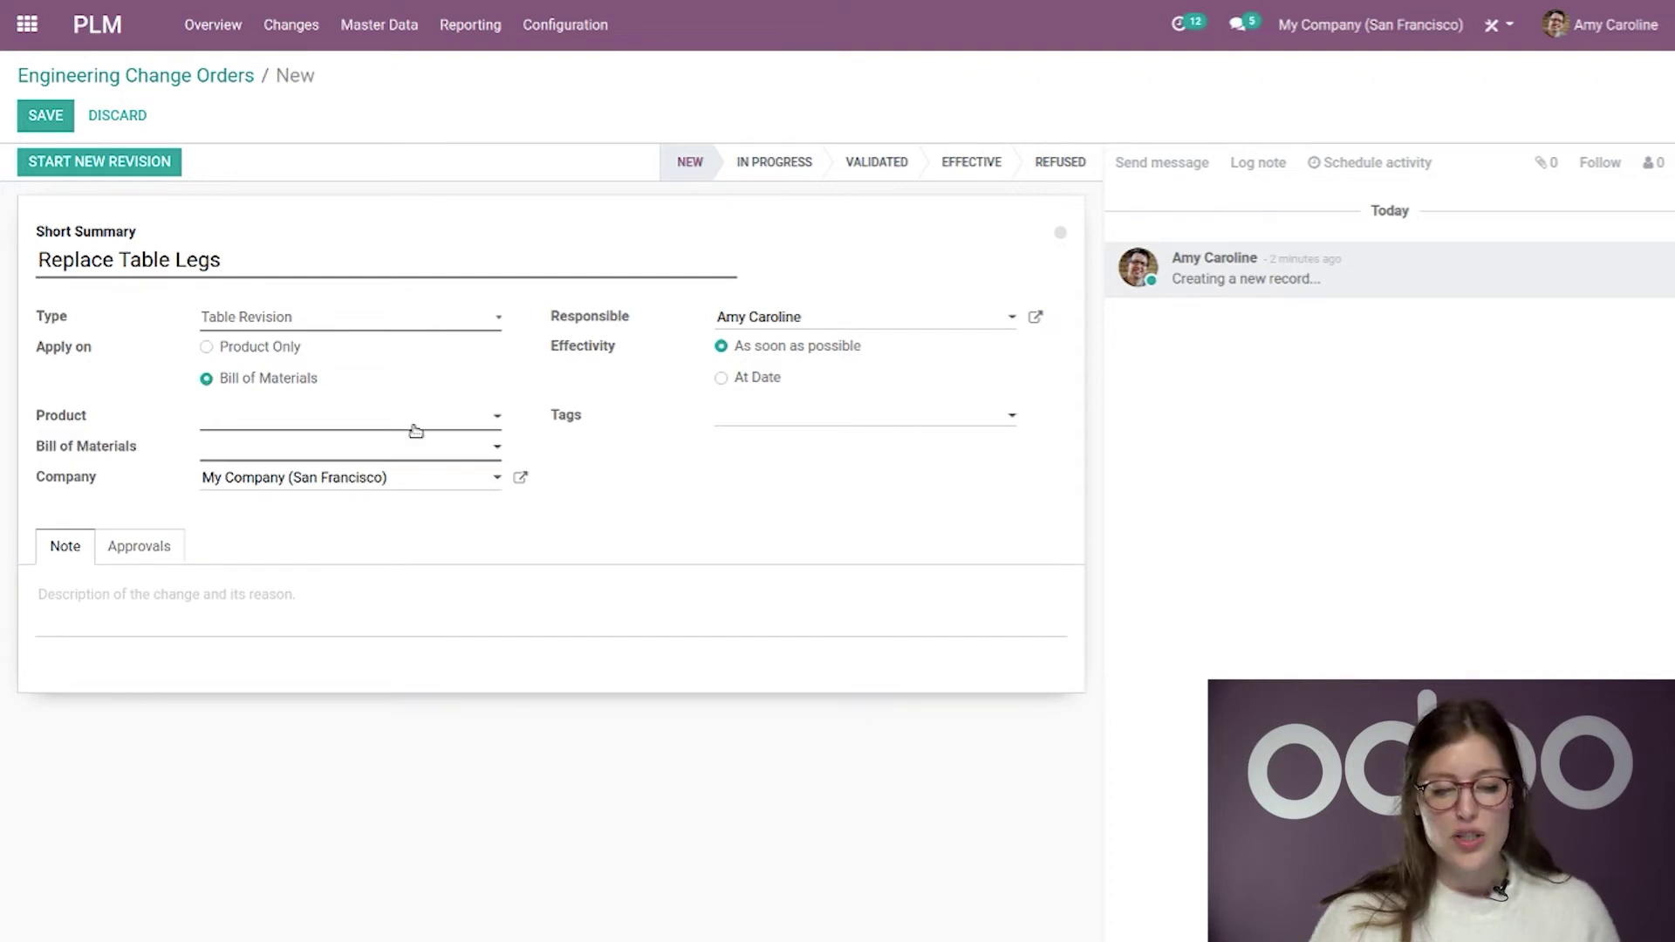
{"action": "left_click", "coordinate": [415, 418]}
{"action": "type", "text": "table"}
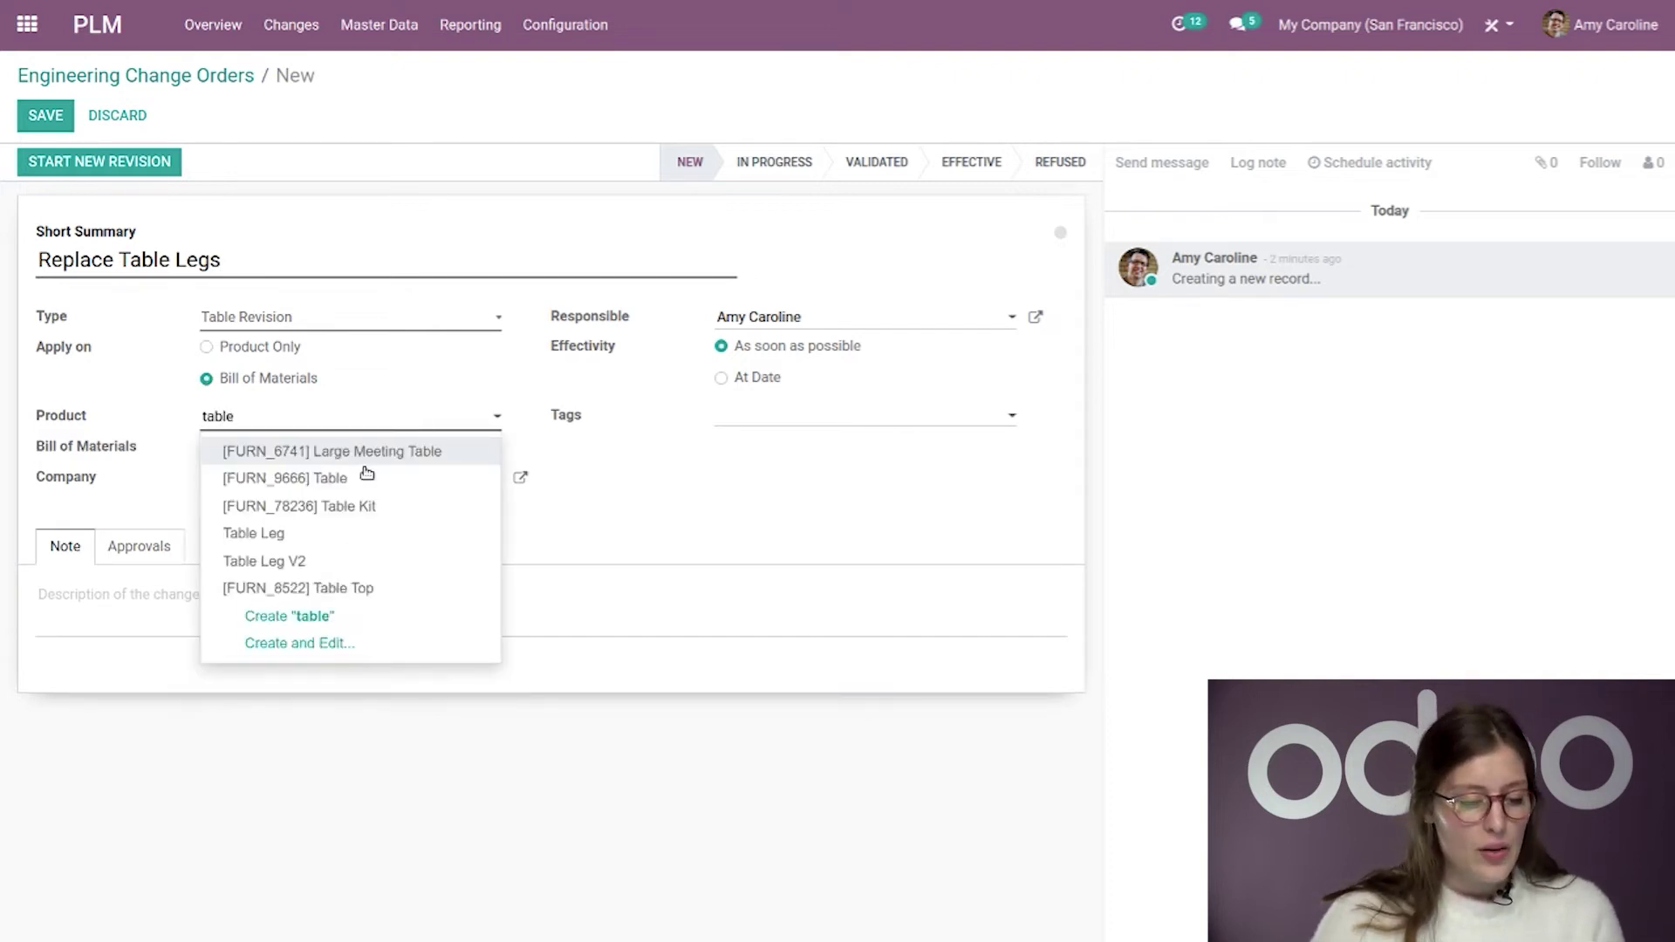
{"action": "left_click", "coordinate": [356, 479]}
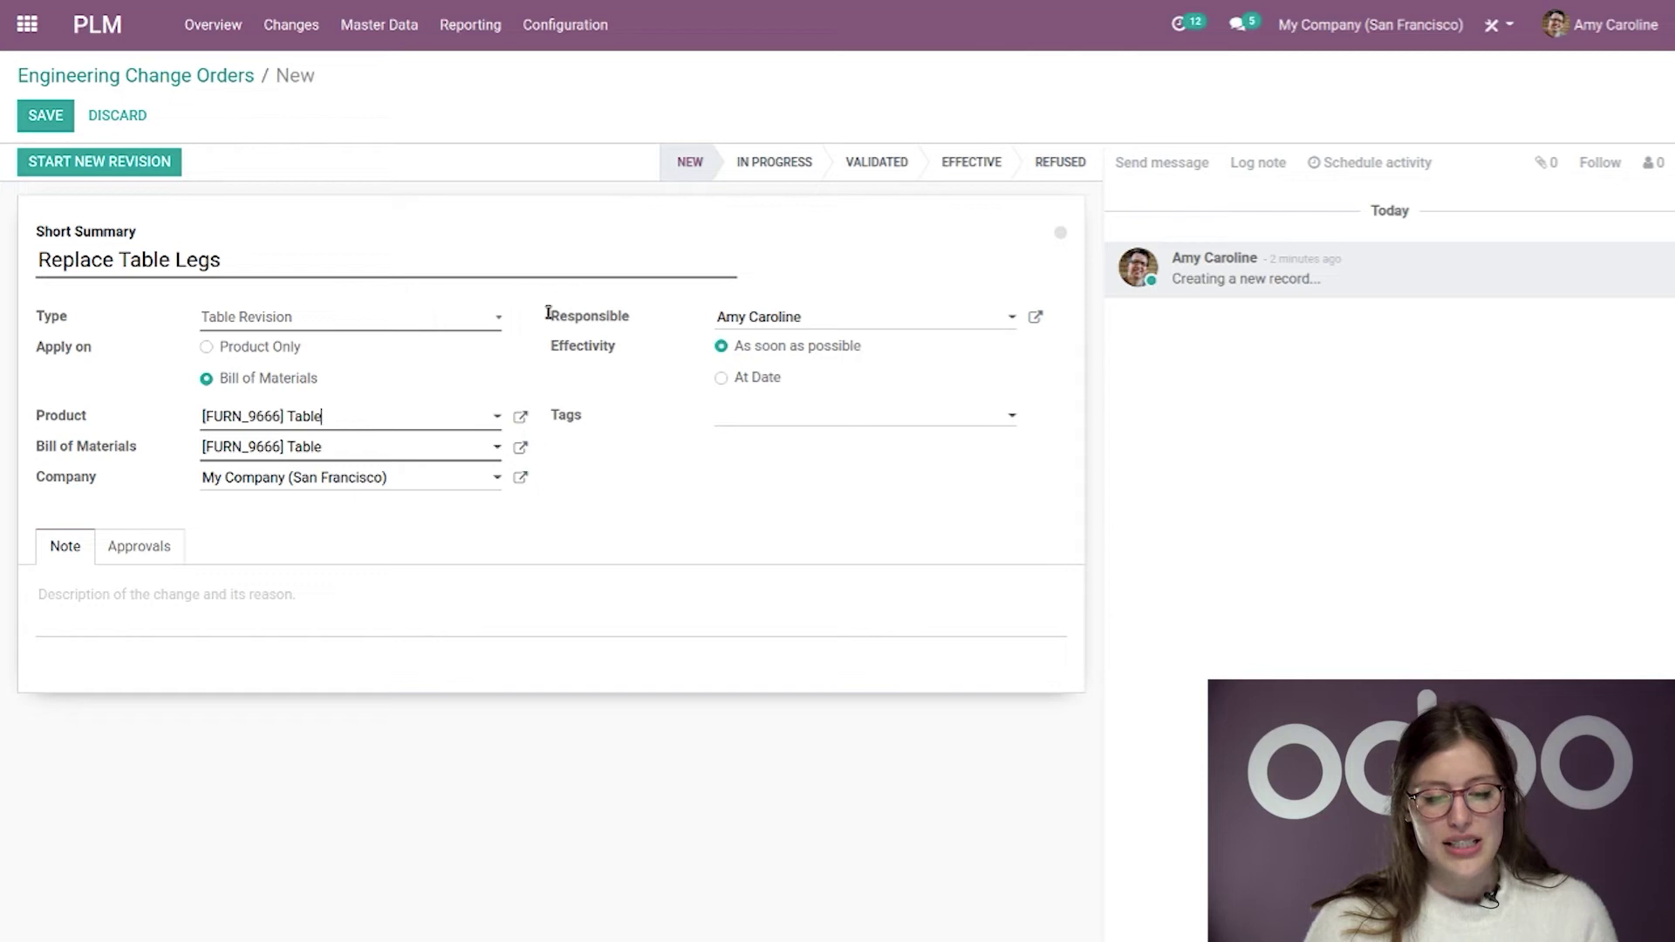
{"action": "left_click", "coordinate": [721, 378]}
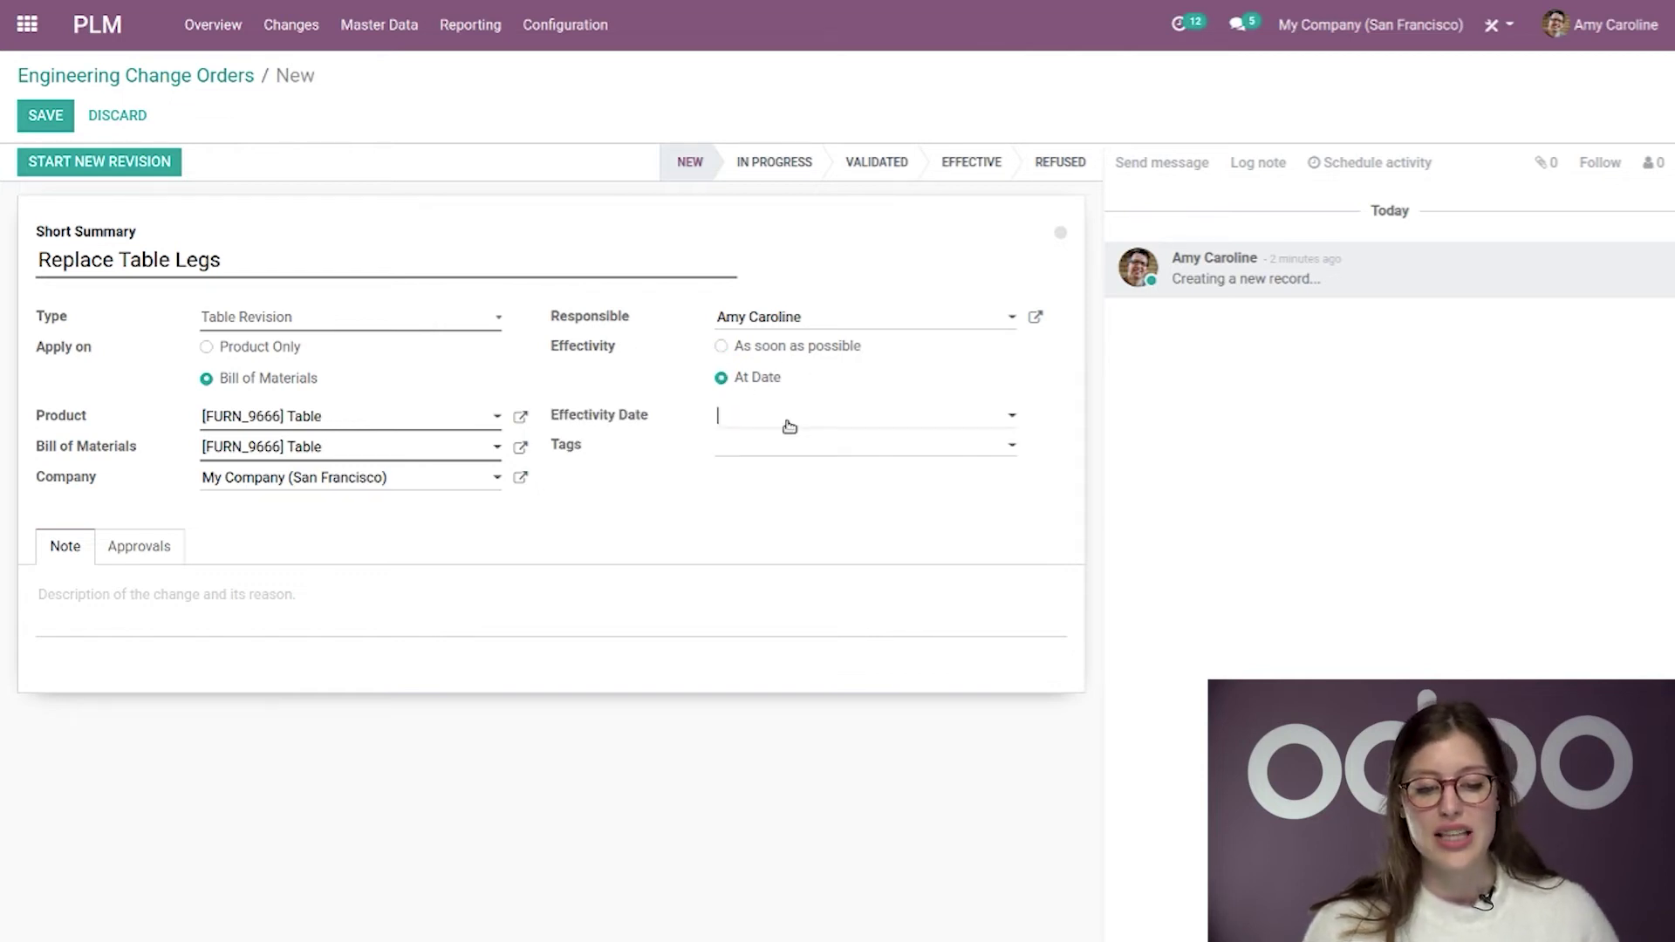
{"action": "left_click", "coordinate": [790, 423]}
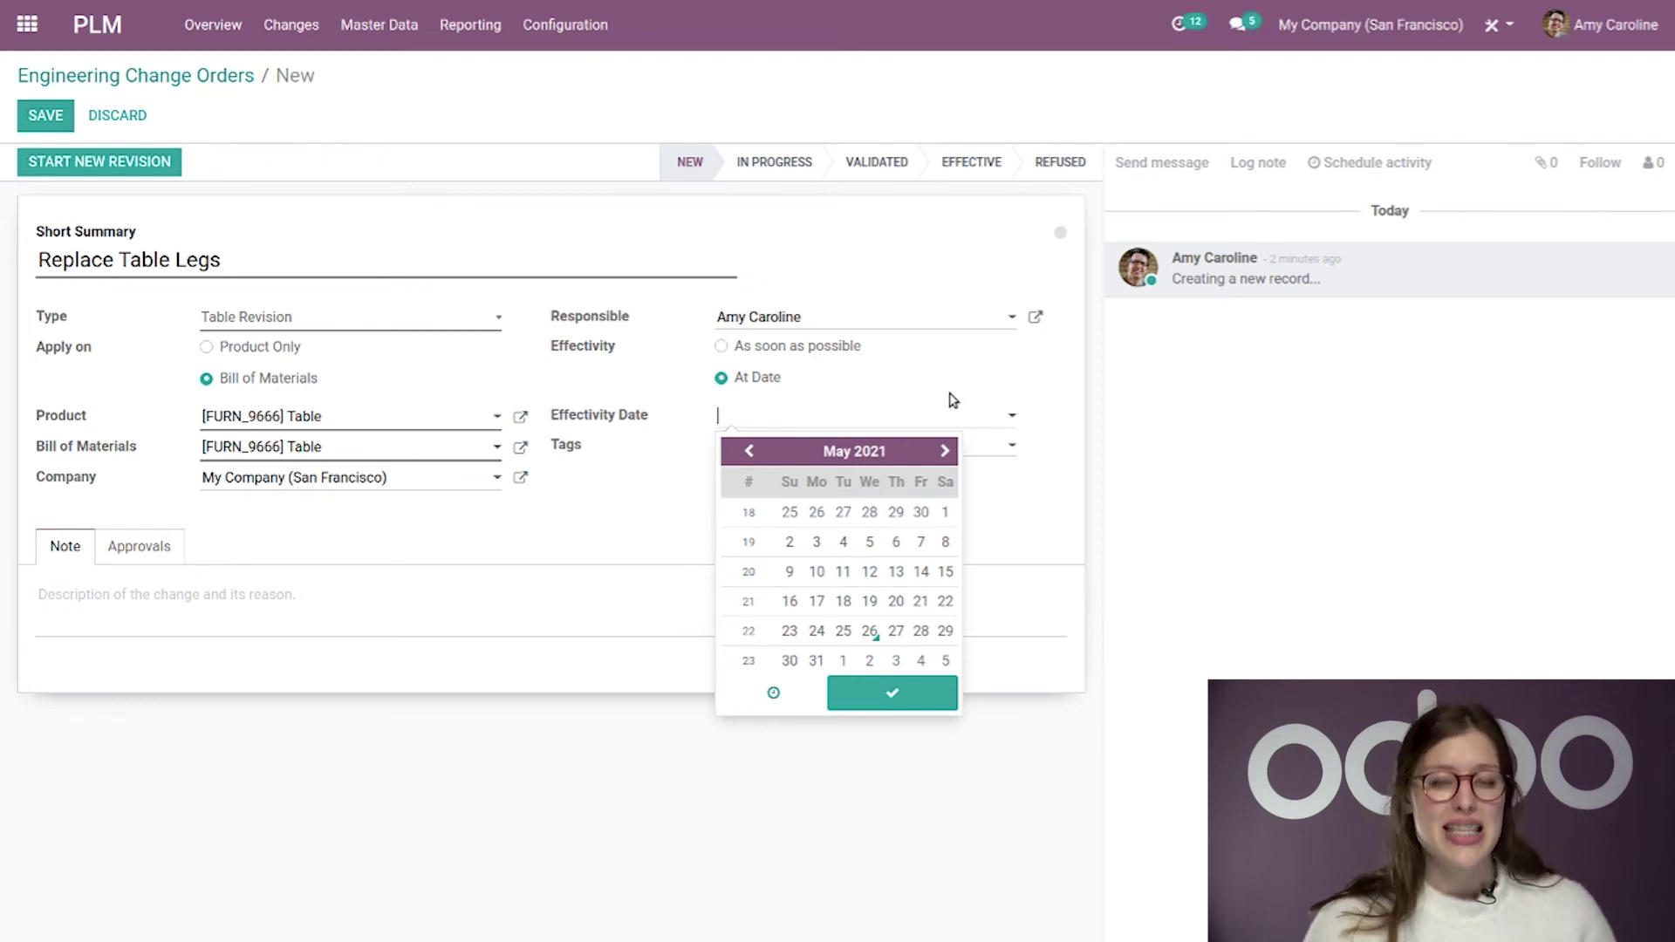
{"action": "left_click", "coordinate": [722, 348]}
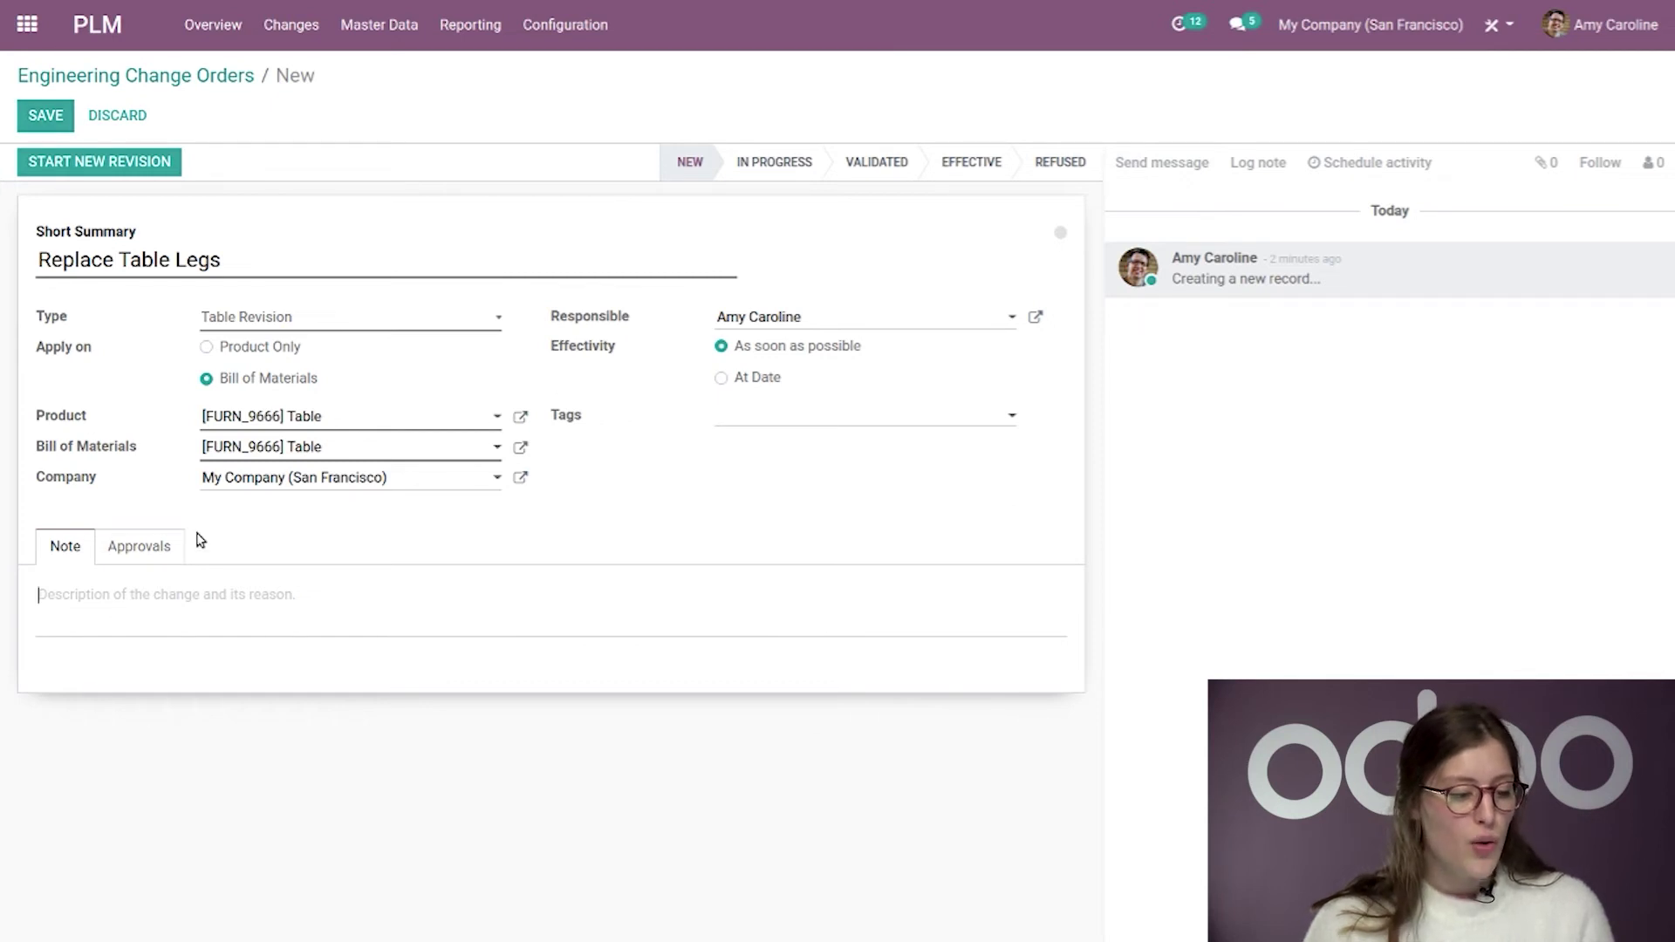
{"action": "left_click", "coordinate": [173, 547]}
{"action": "left_click", "coordinate": [61, 552]}
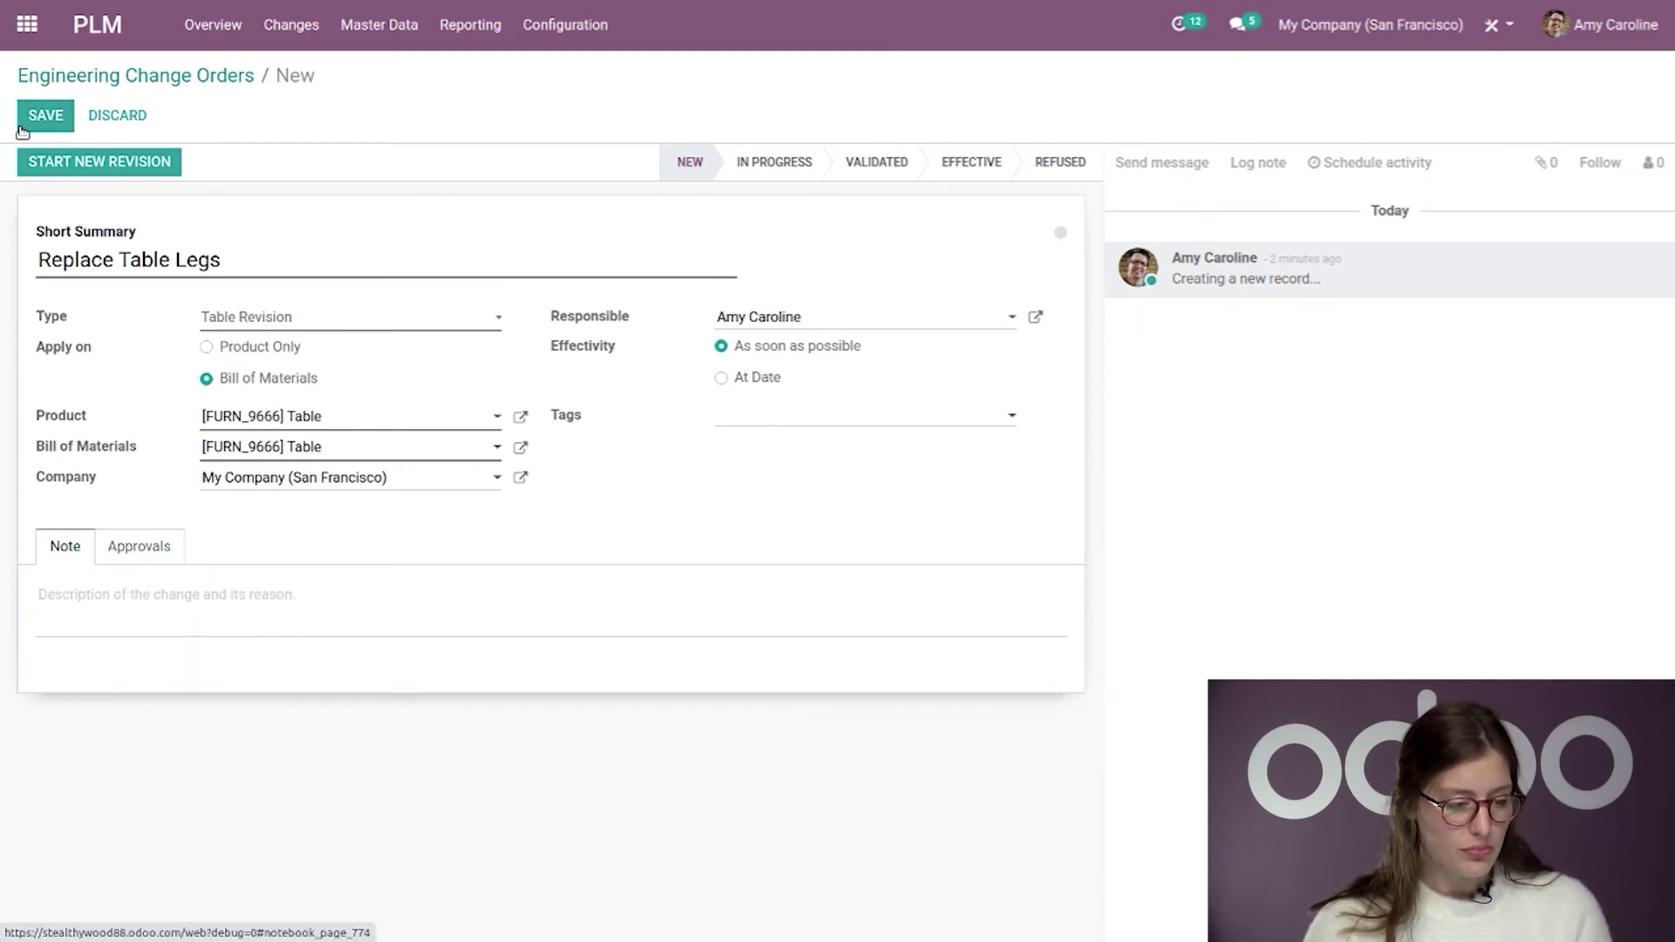
- Save the change order as ECO0010 and review its BoM, routing and approval tabs
{"action": "left_click", "coordinate": [68, 120]}
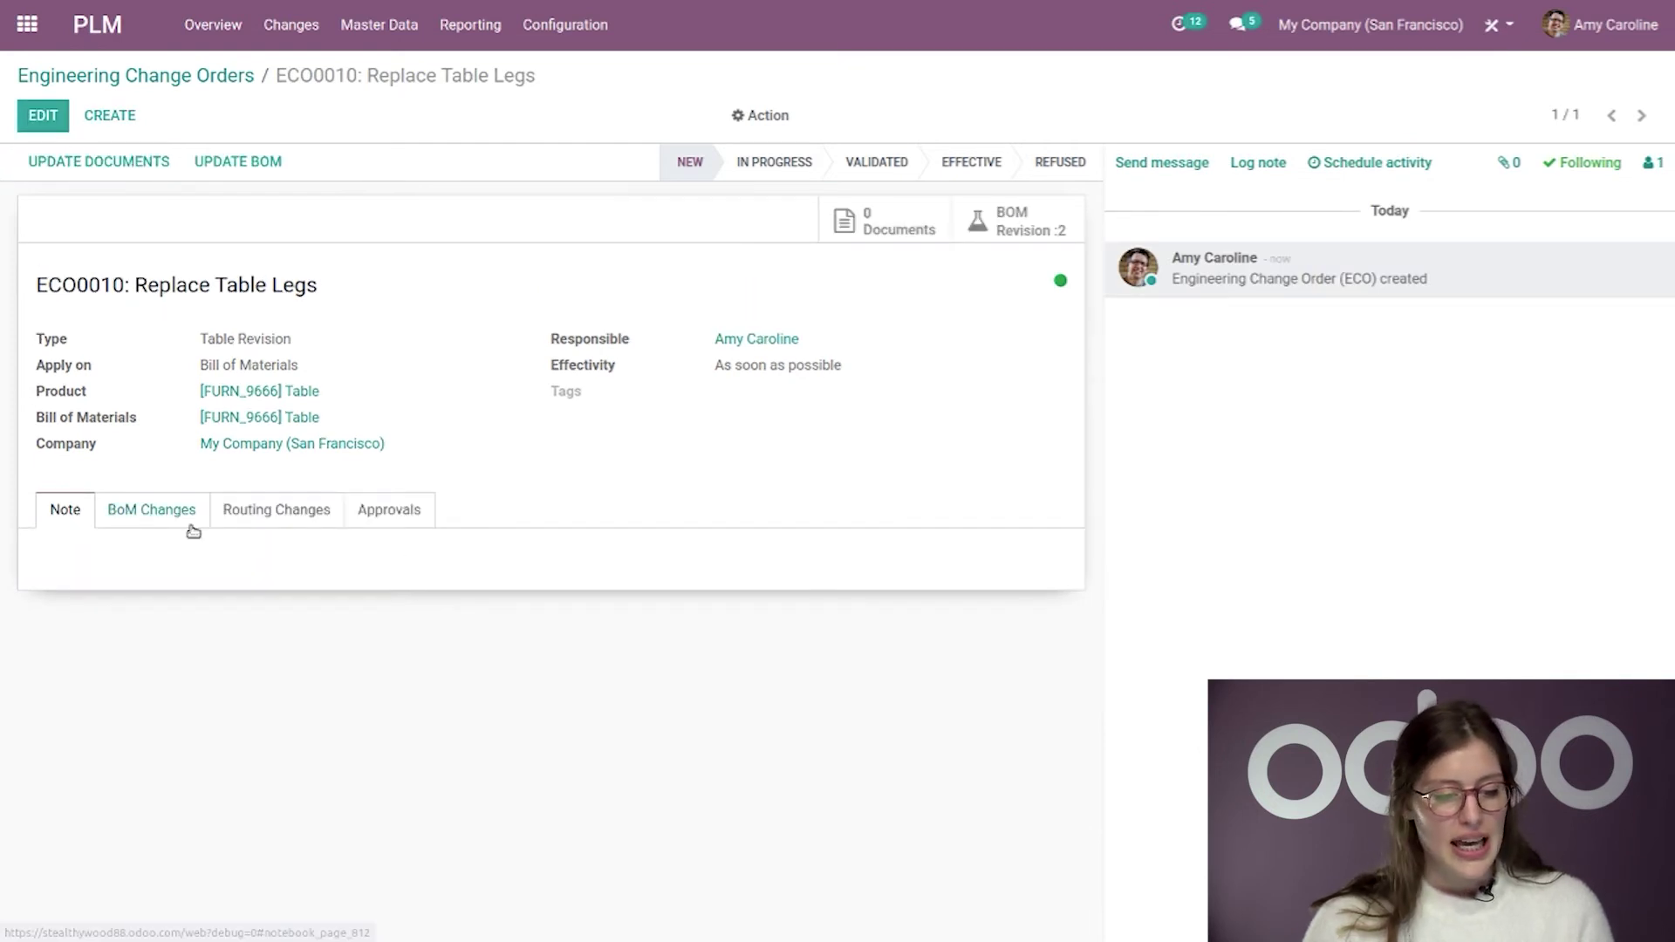
{"action": "left_click", "coordinate": [162, 524]}
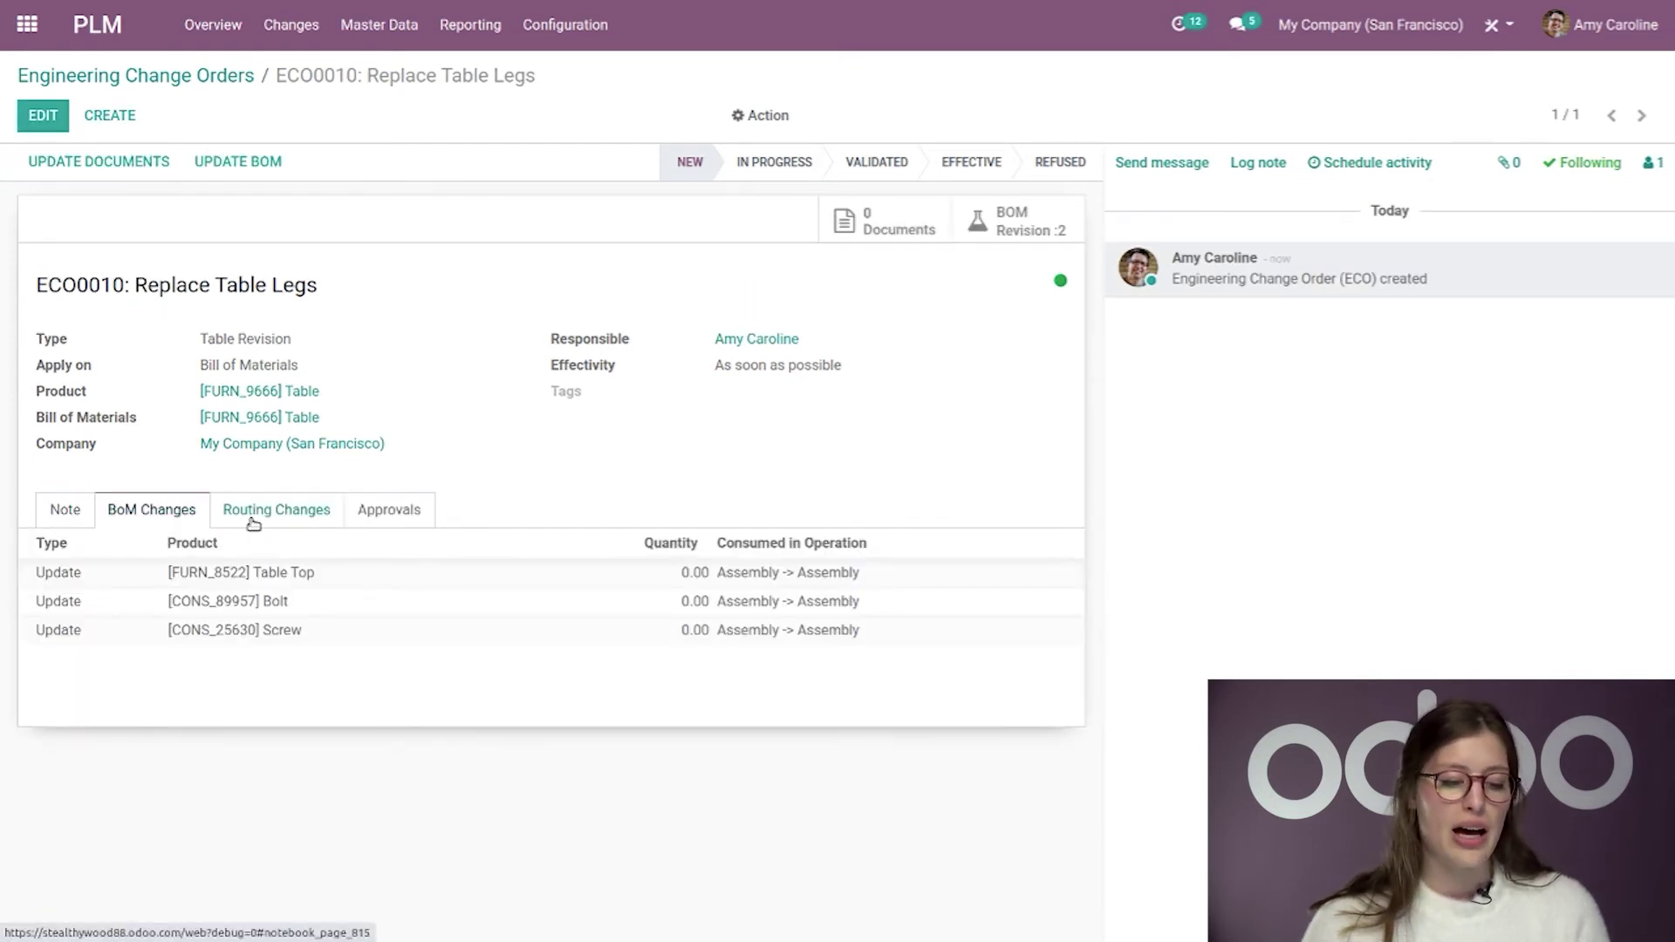
{"action": "left_click", "coordinate": [251, 523]}
{"action": "left_click", "coordinate": [184, 521]}
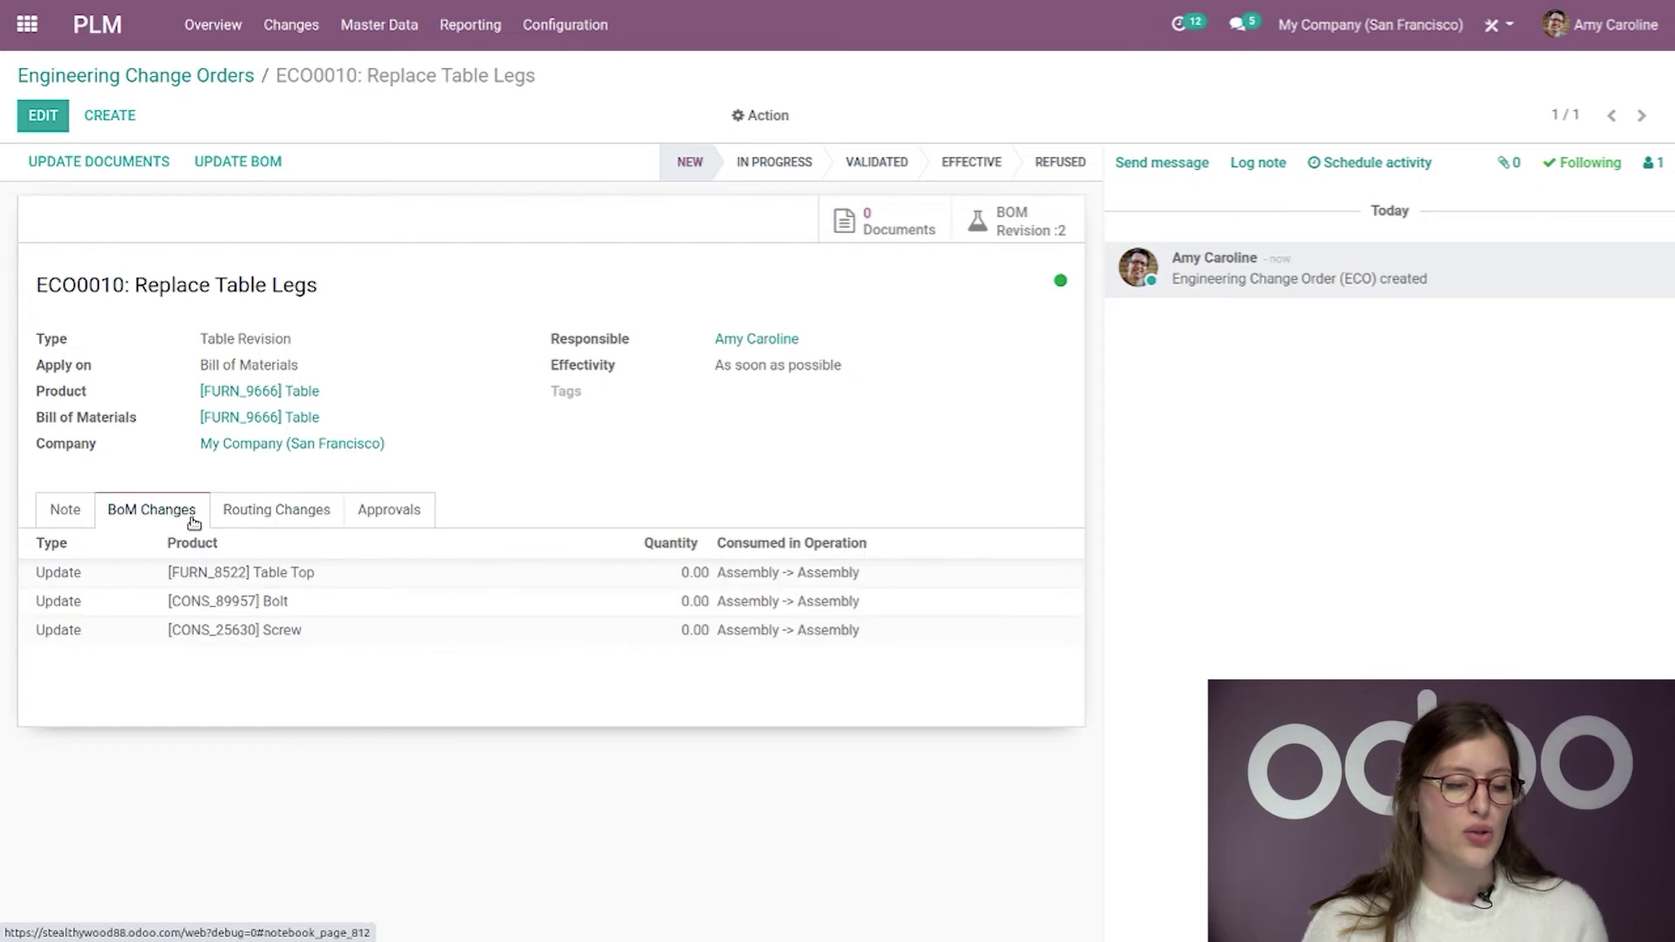
{"action": "left_click", "coordinate": [269, 527]}
{"action": "left_click", "coordinate": [433, 521]}
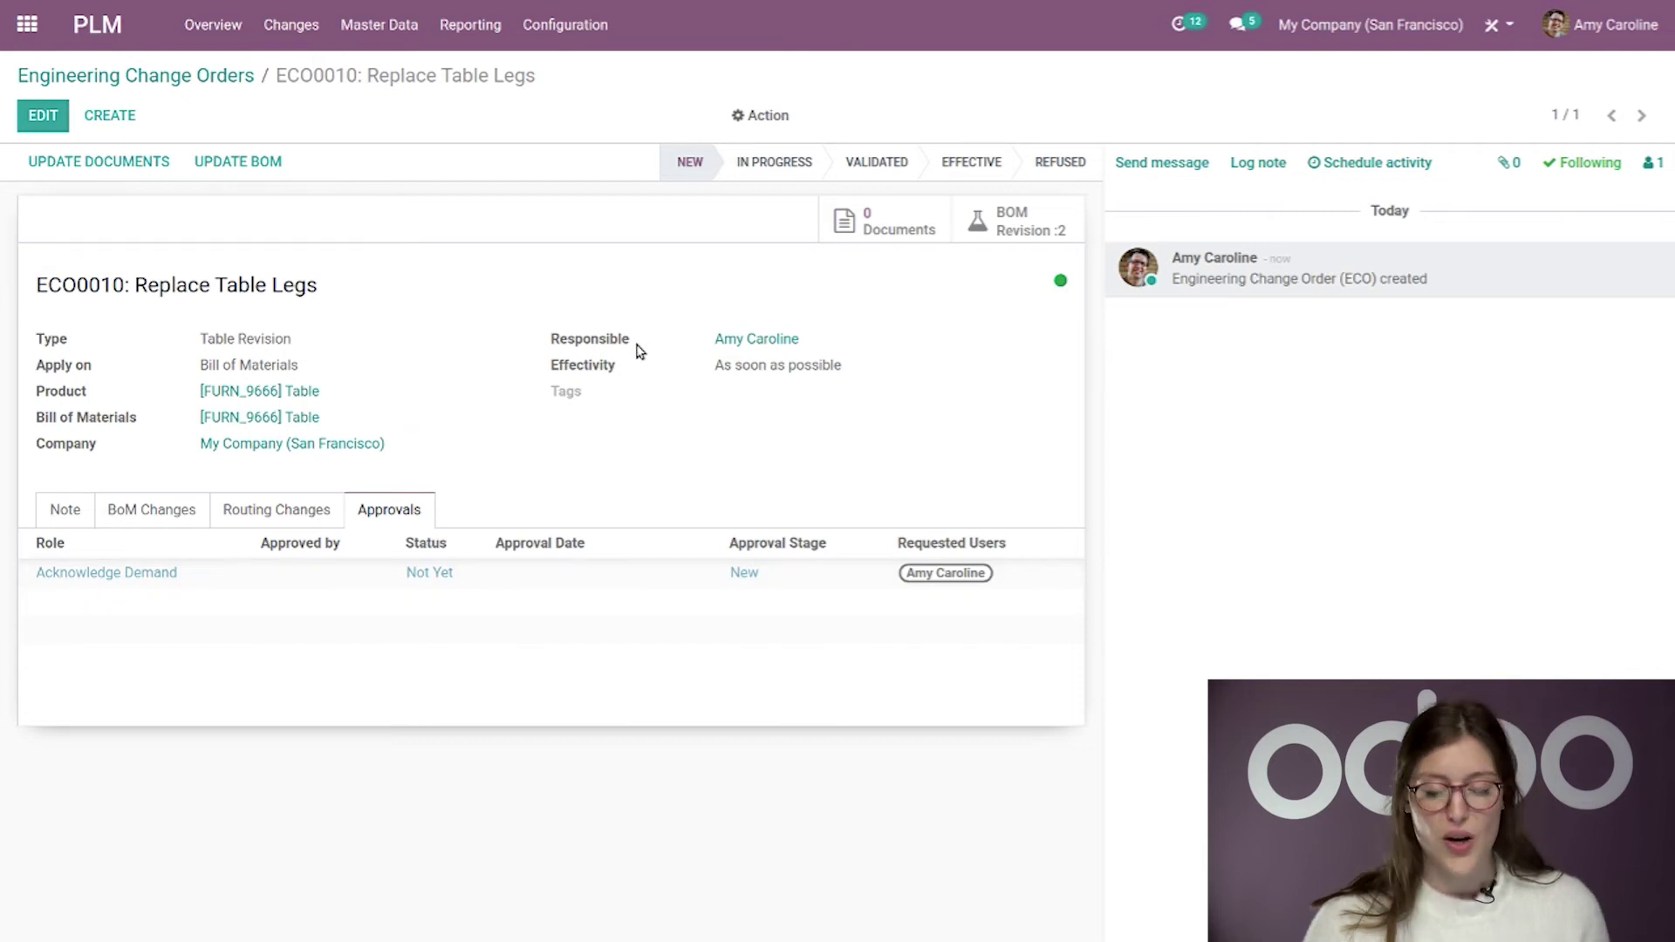
- Log the internal note 'Looks good!' on ECO0010
{"action": "left_click", "coordinate": [1272, 174]}
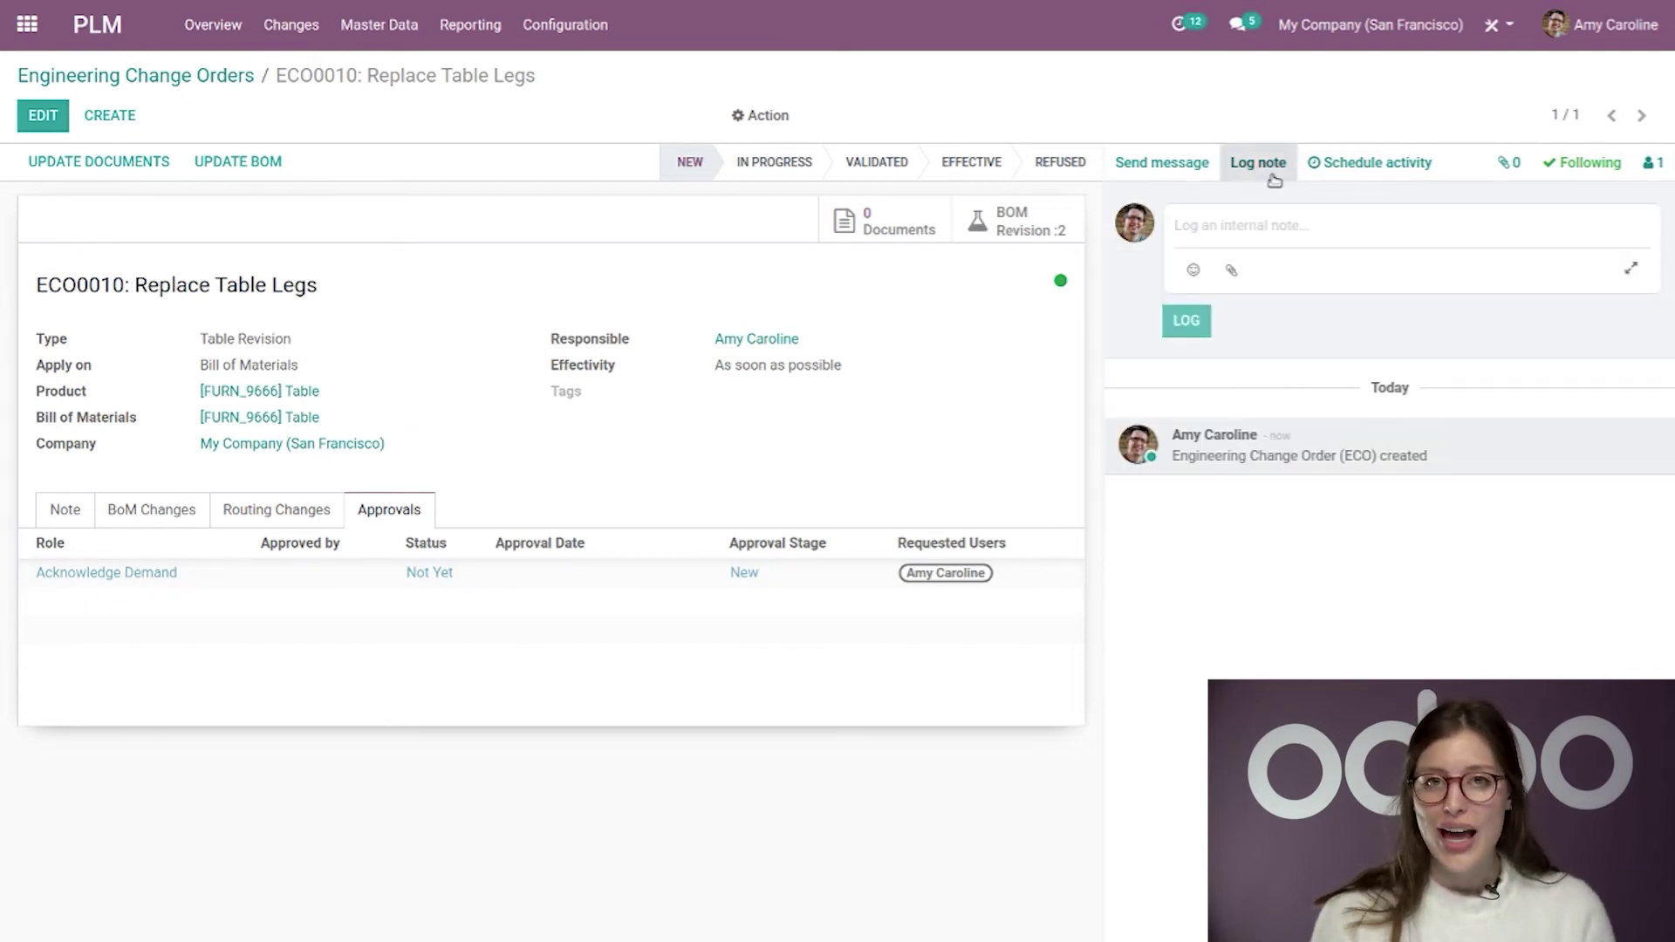
{"action": "type", "text": "Looks good!"}
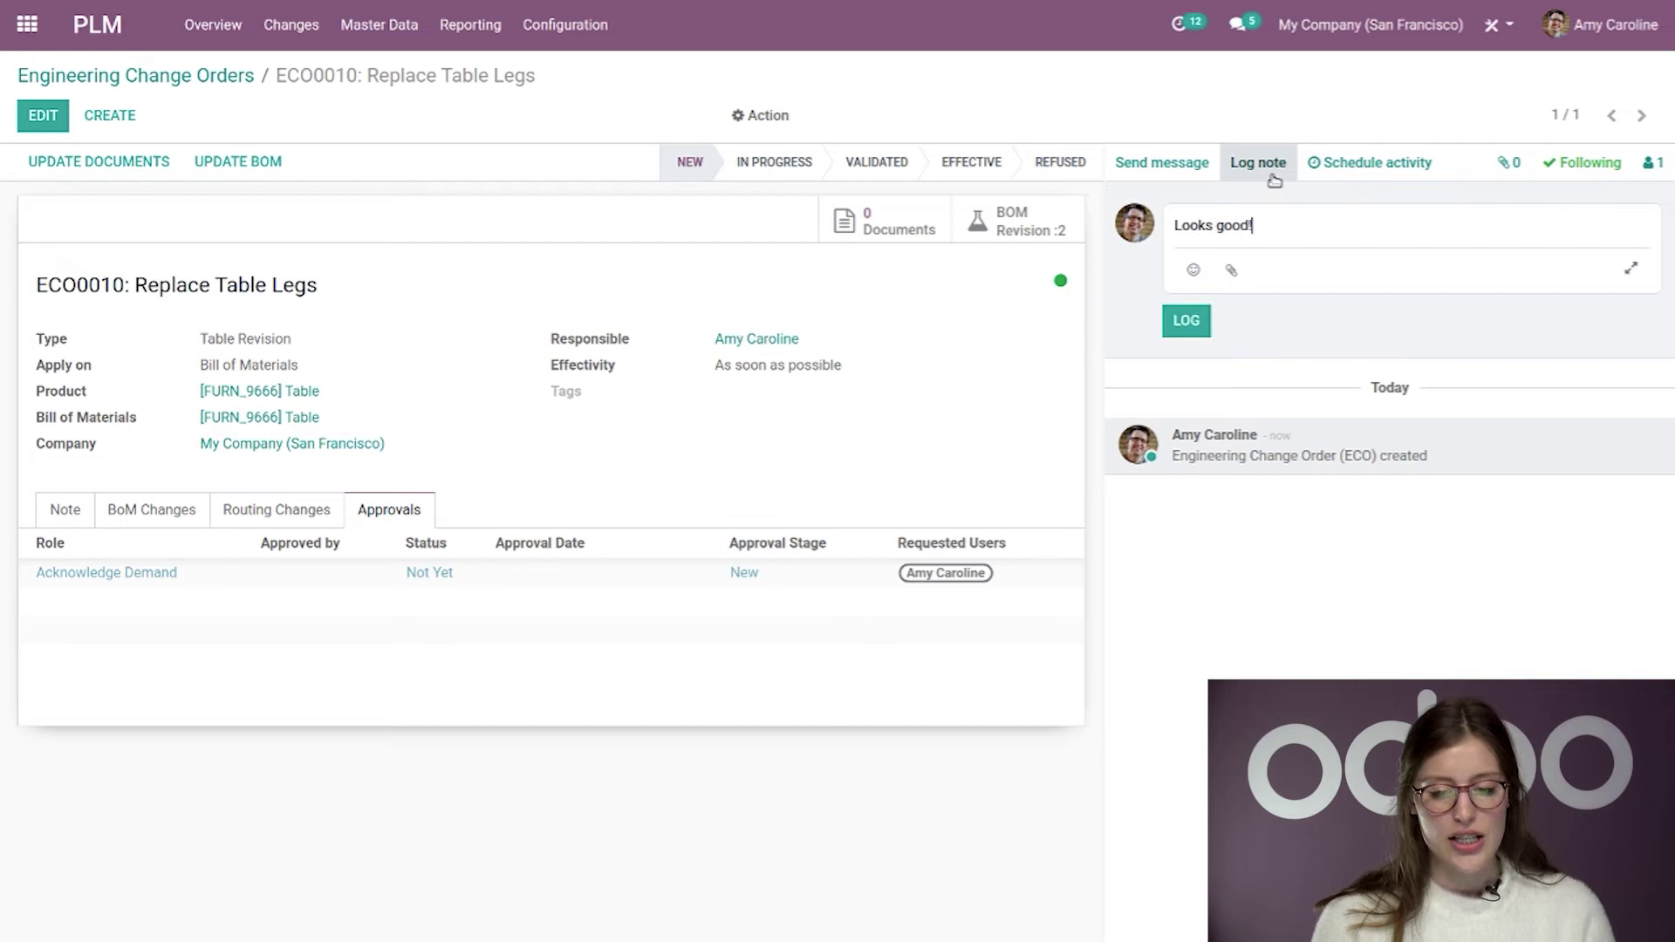
{"action": "left_click", "coordinate": [1171, 325]}
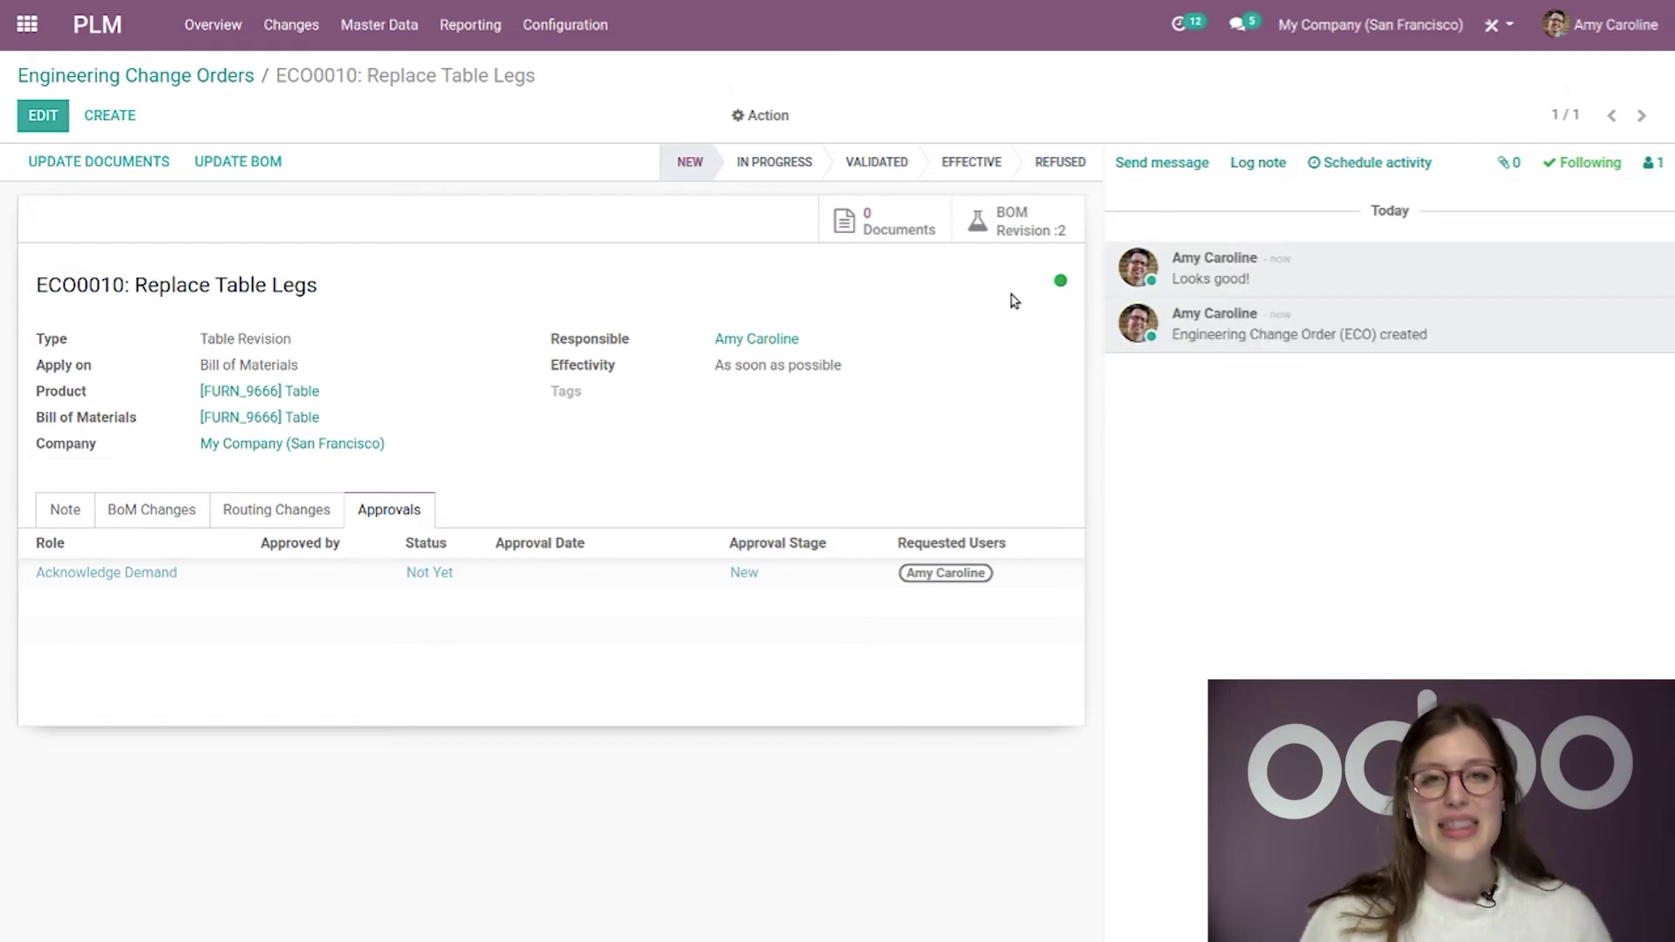
- Move ECO0010 to In Progress, dismissing the approvals-still-required error
{"action": "left_click", "coordinate": [773, 162]}
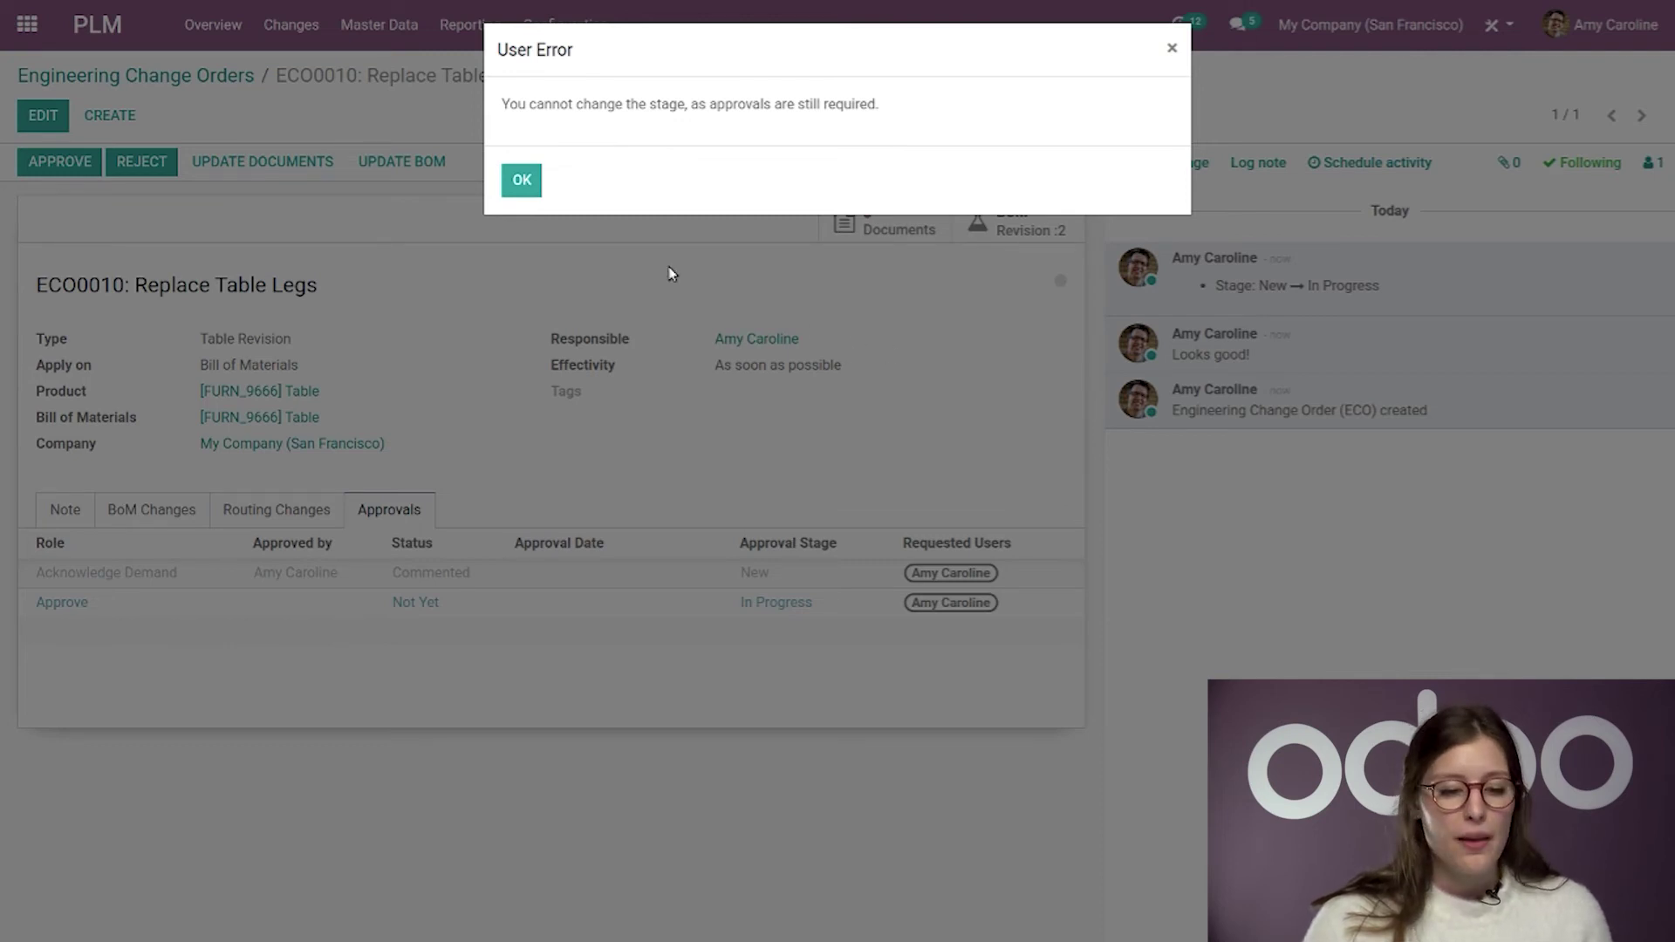
{"action": "left_click", "coordinate": [522, 183]}
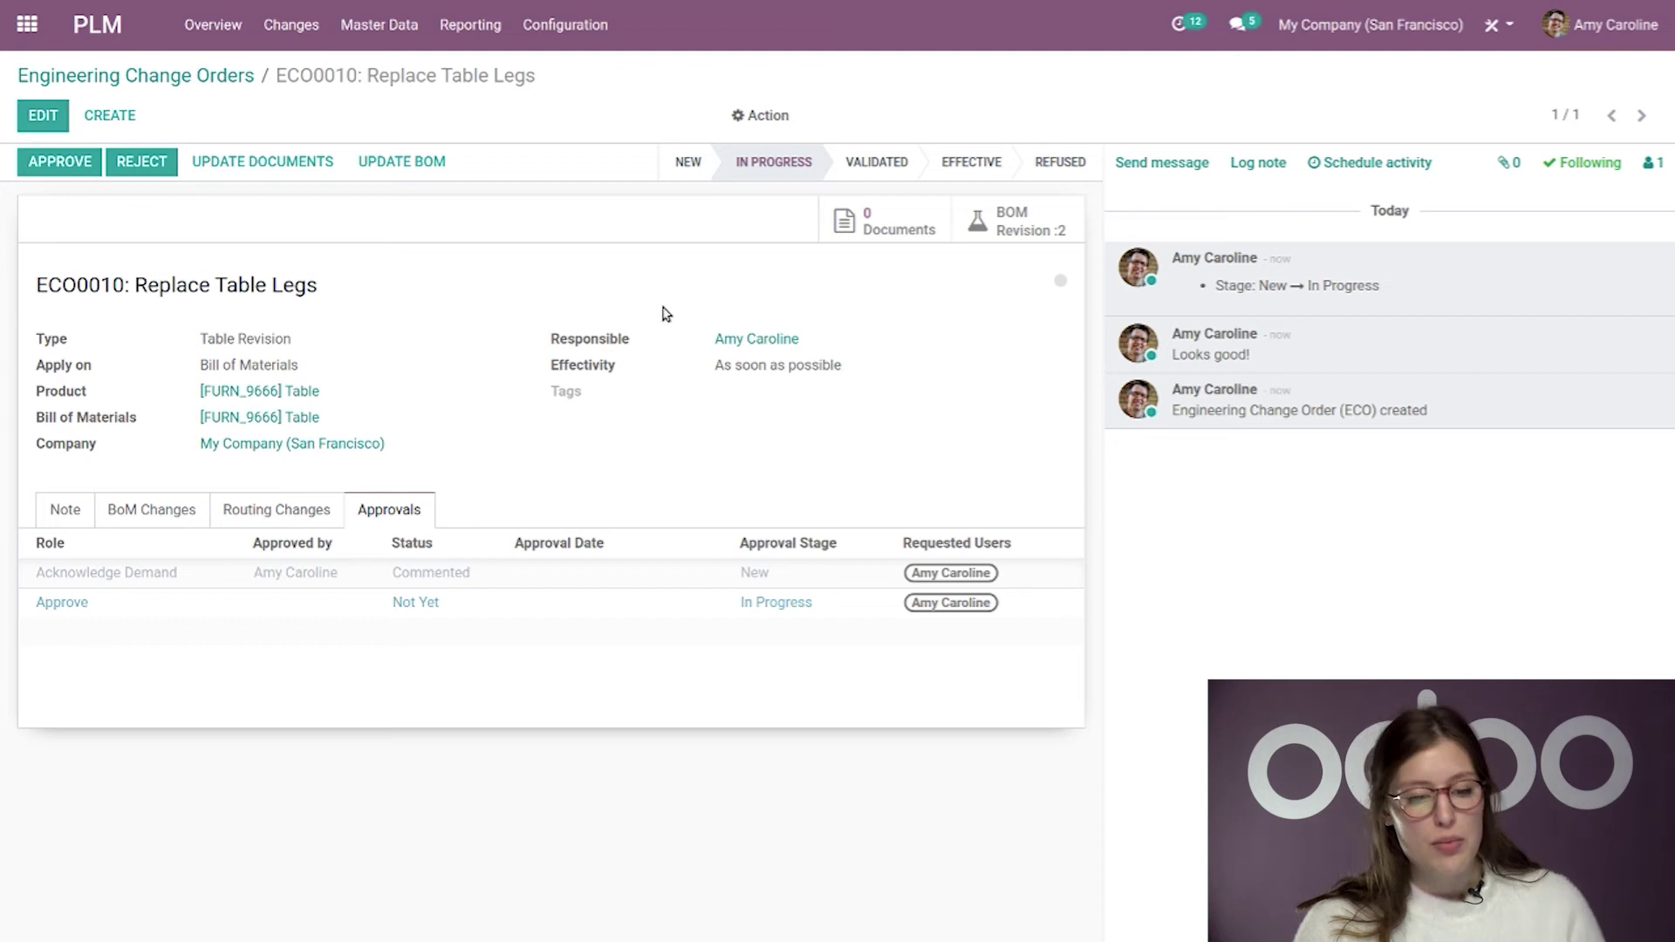
- Approve ECO0010 at In Progress and advance it to Validated
{"action": "left_click", "coordinate": [61, 163]}
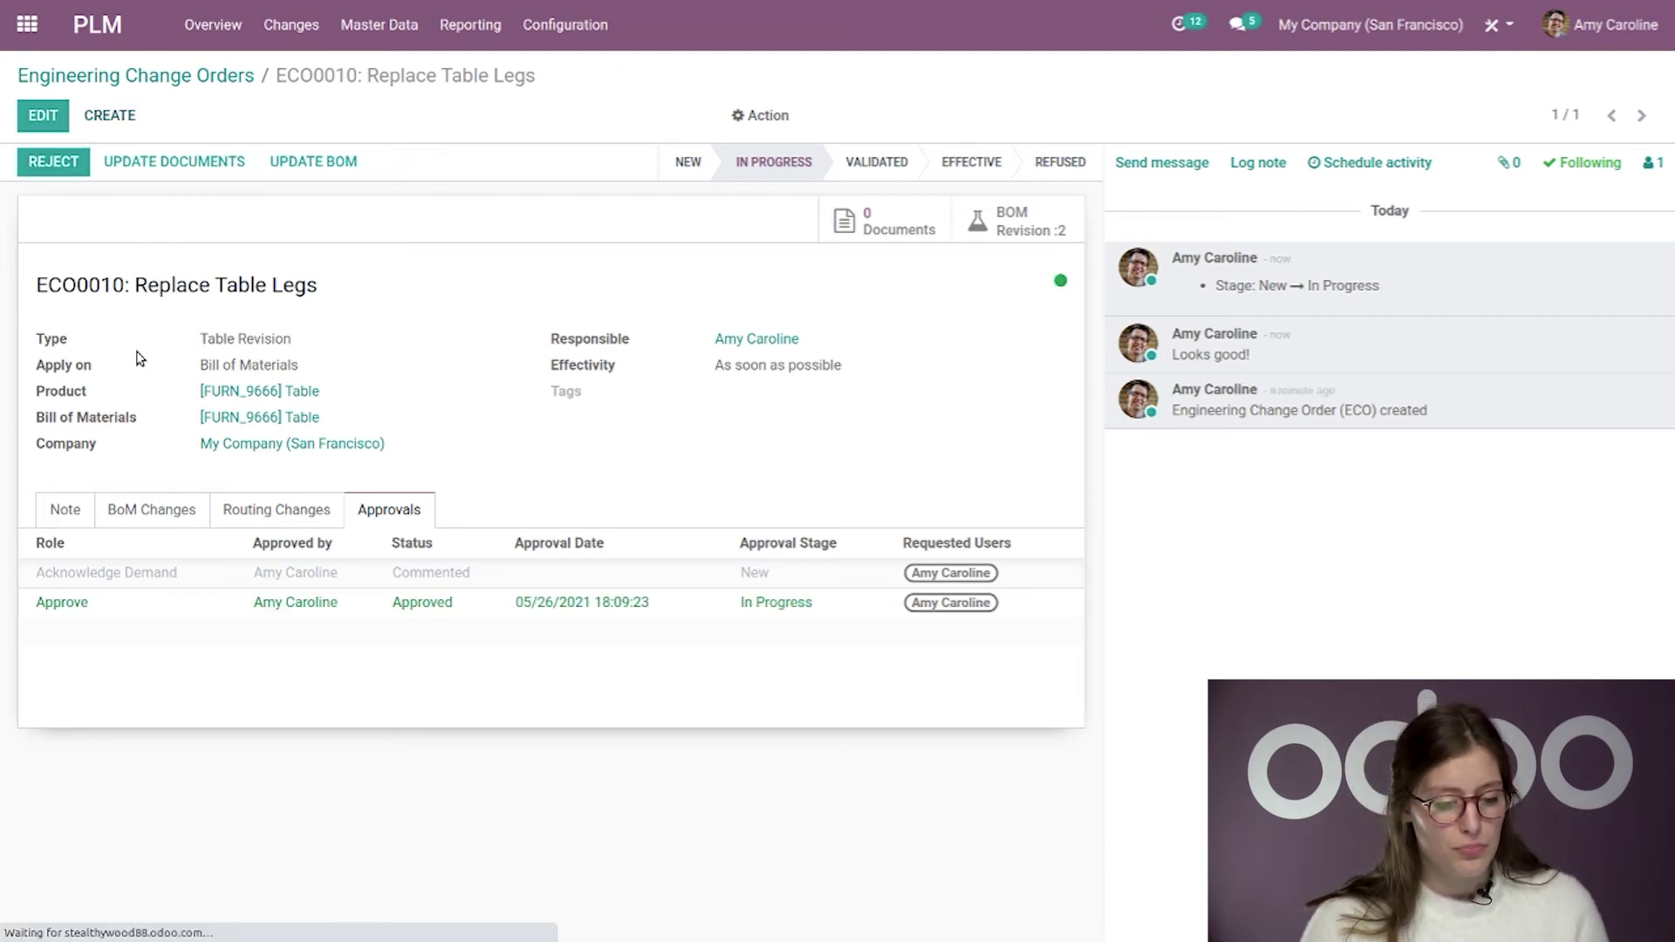
{"action": "left_click", "coordinate": [872, 161]}
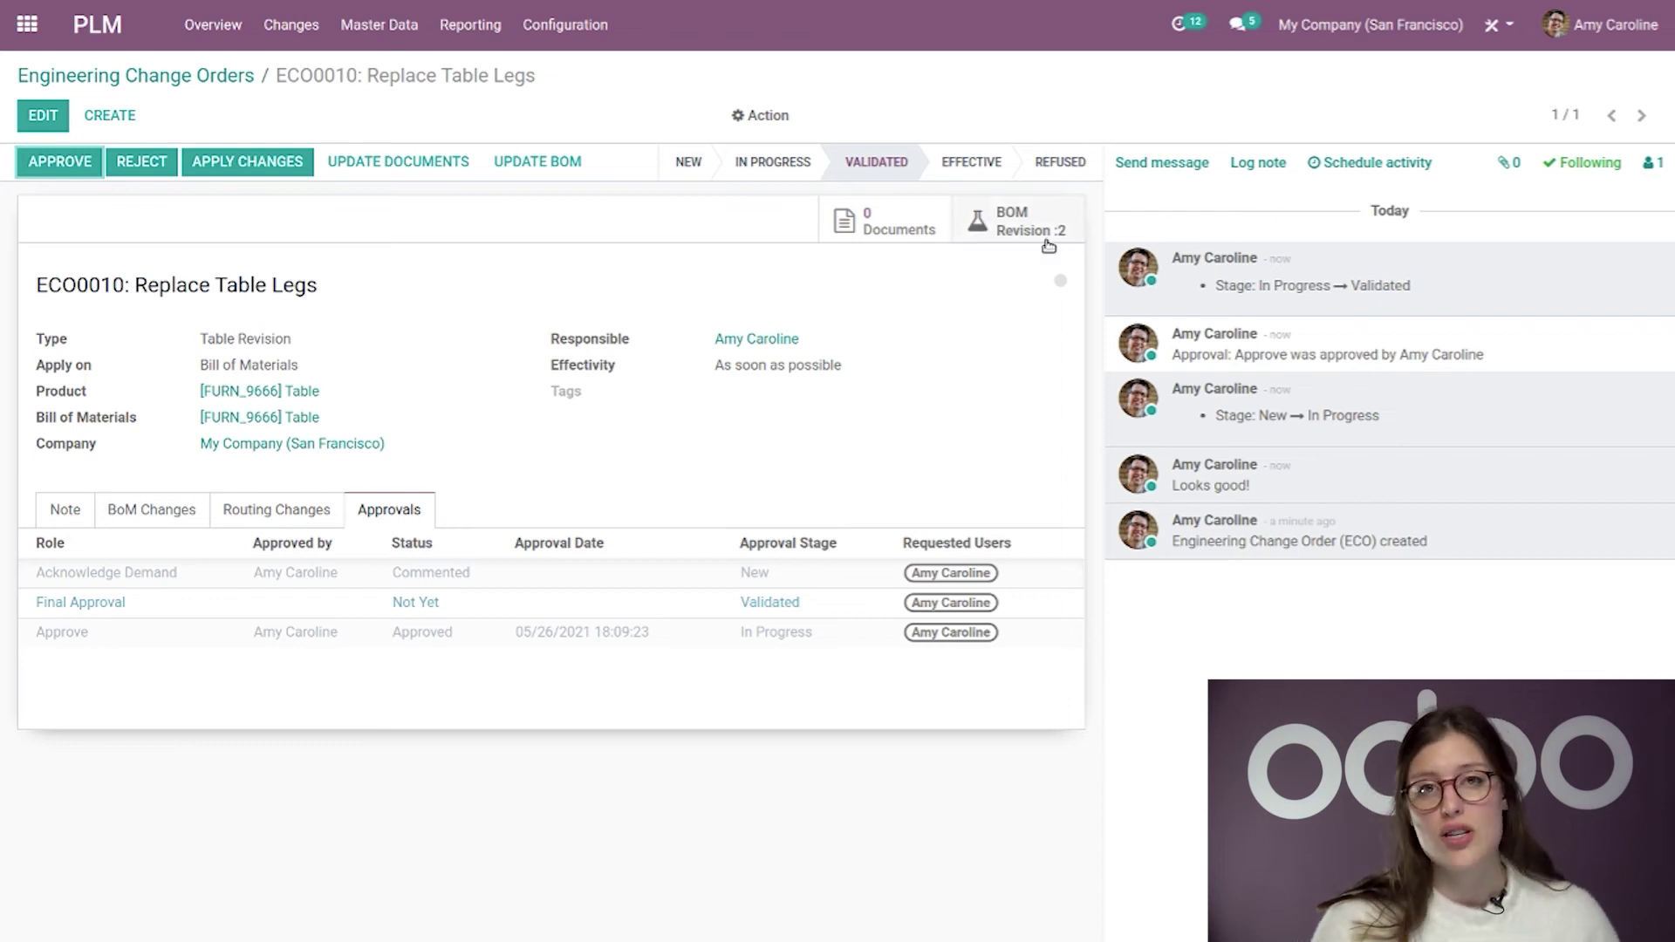
- Open ECO0010's archived revised Table BoM and confirm it is version 2, still listing Table Leg
{"action": "left_click", "coordinate": [535, 162]}
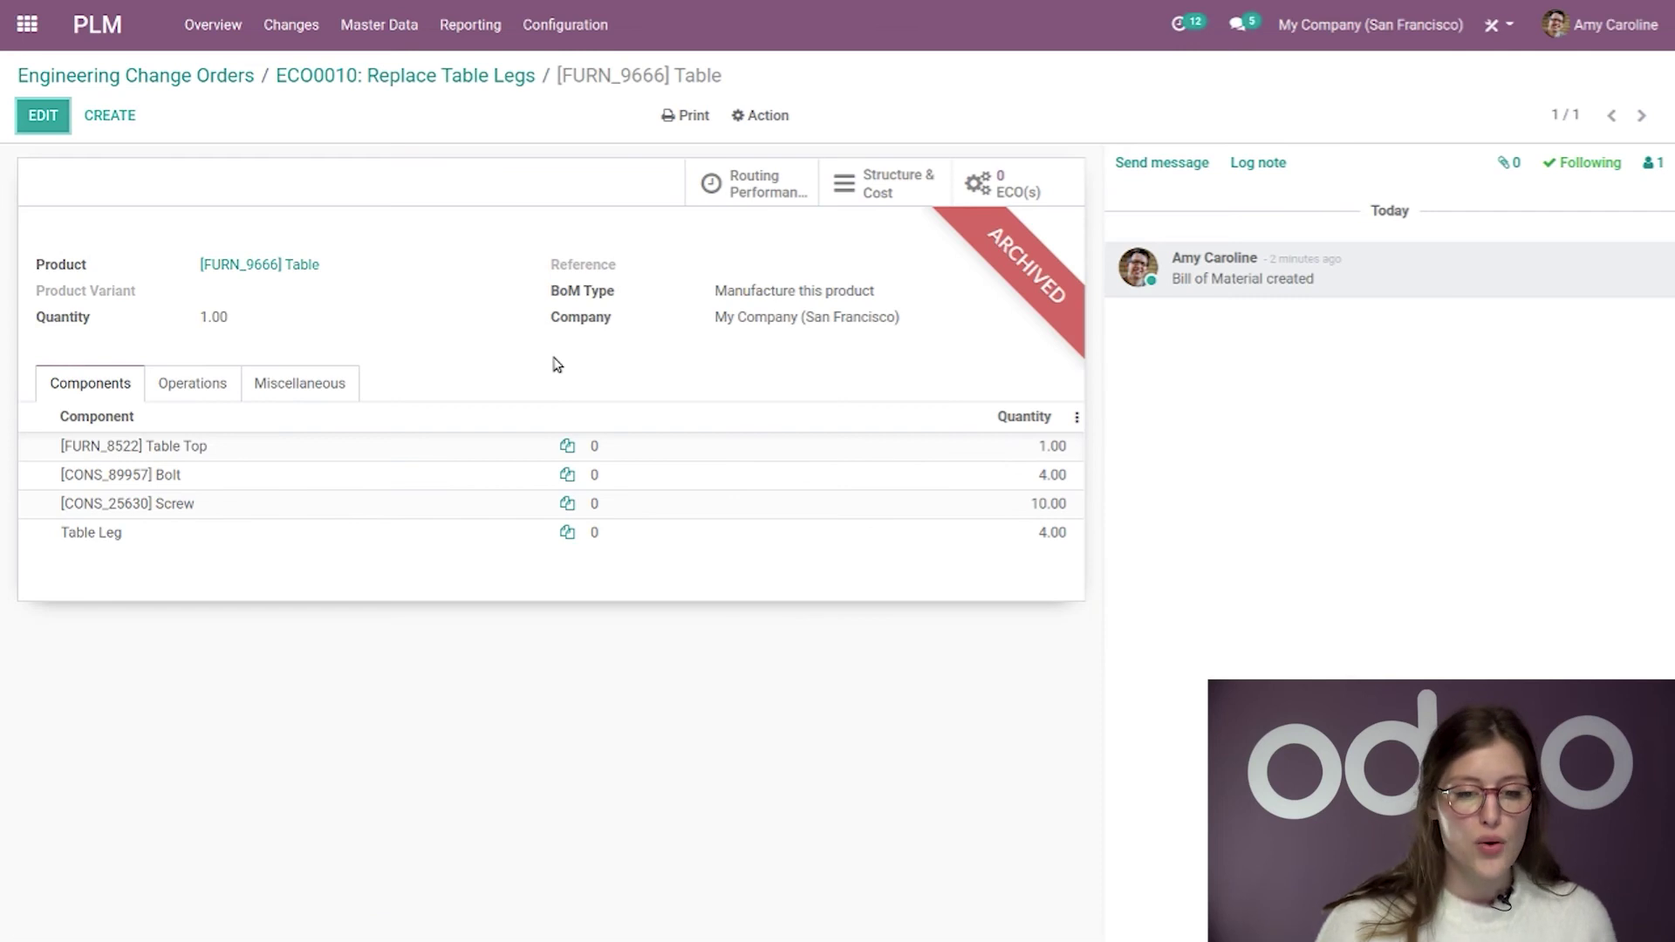
{"action": "left_click", "coordinate": [307, 385]}
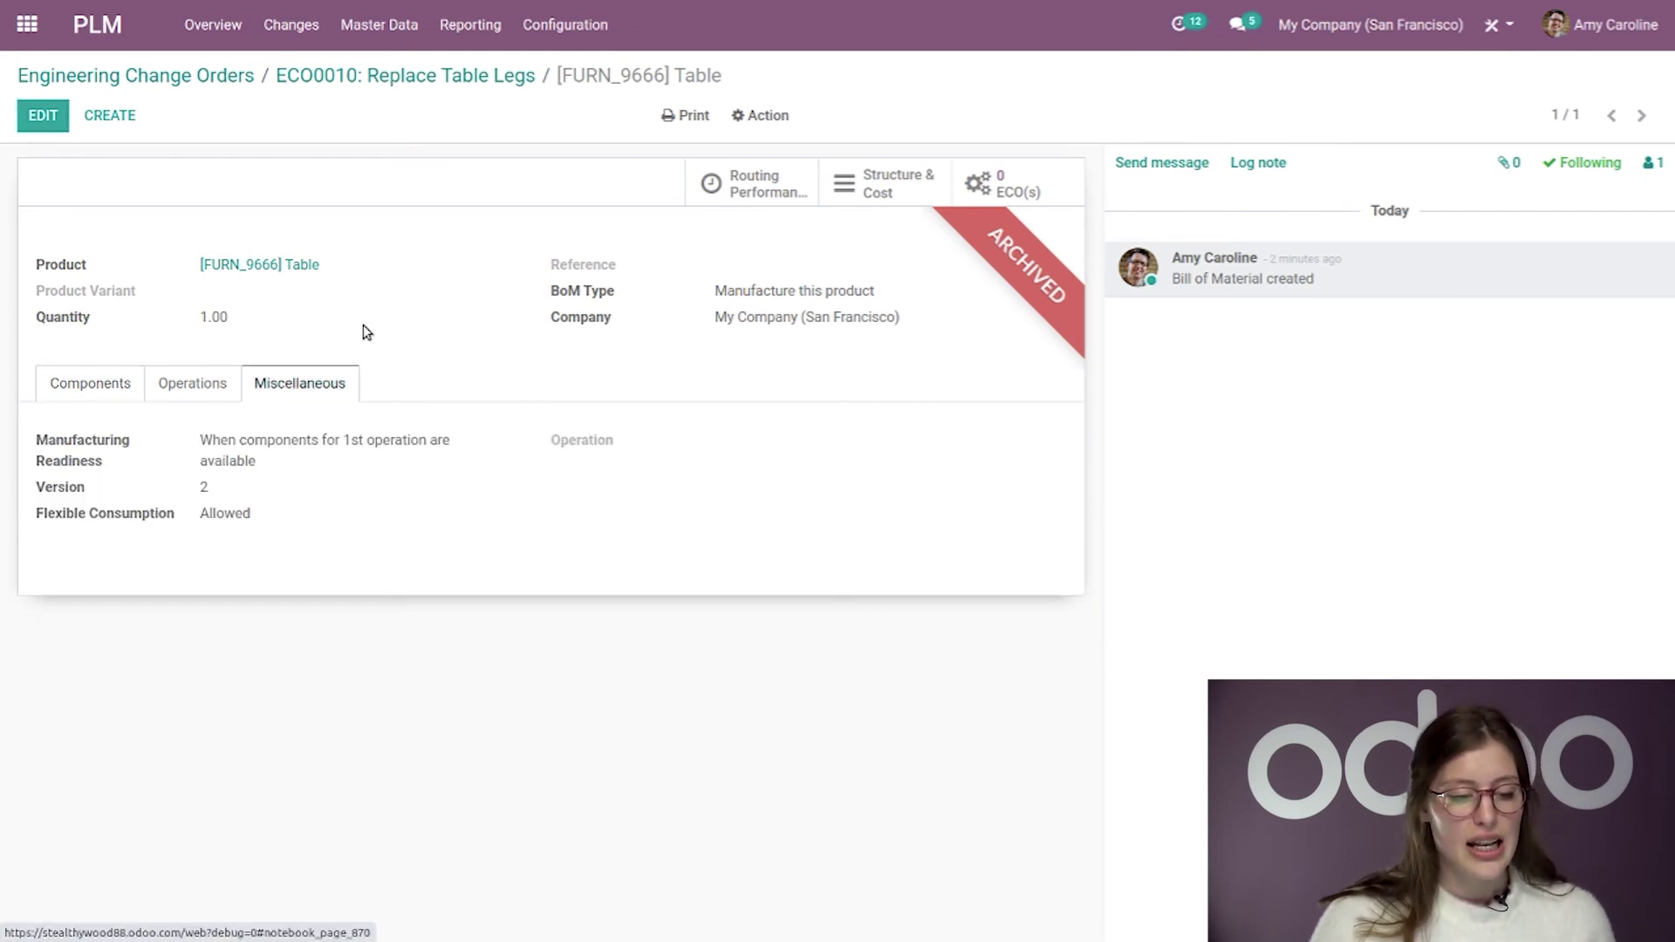
{"action": "left_click_drag", "start_coordinate": [233, 488], "coordinate": [196, 485]}
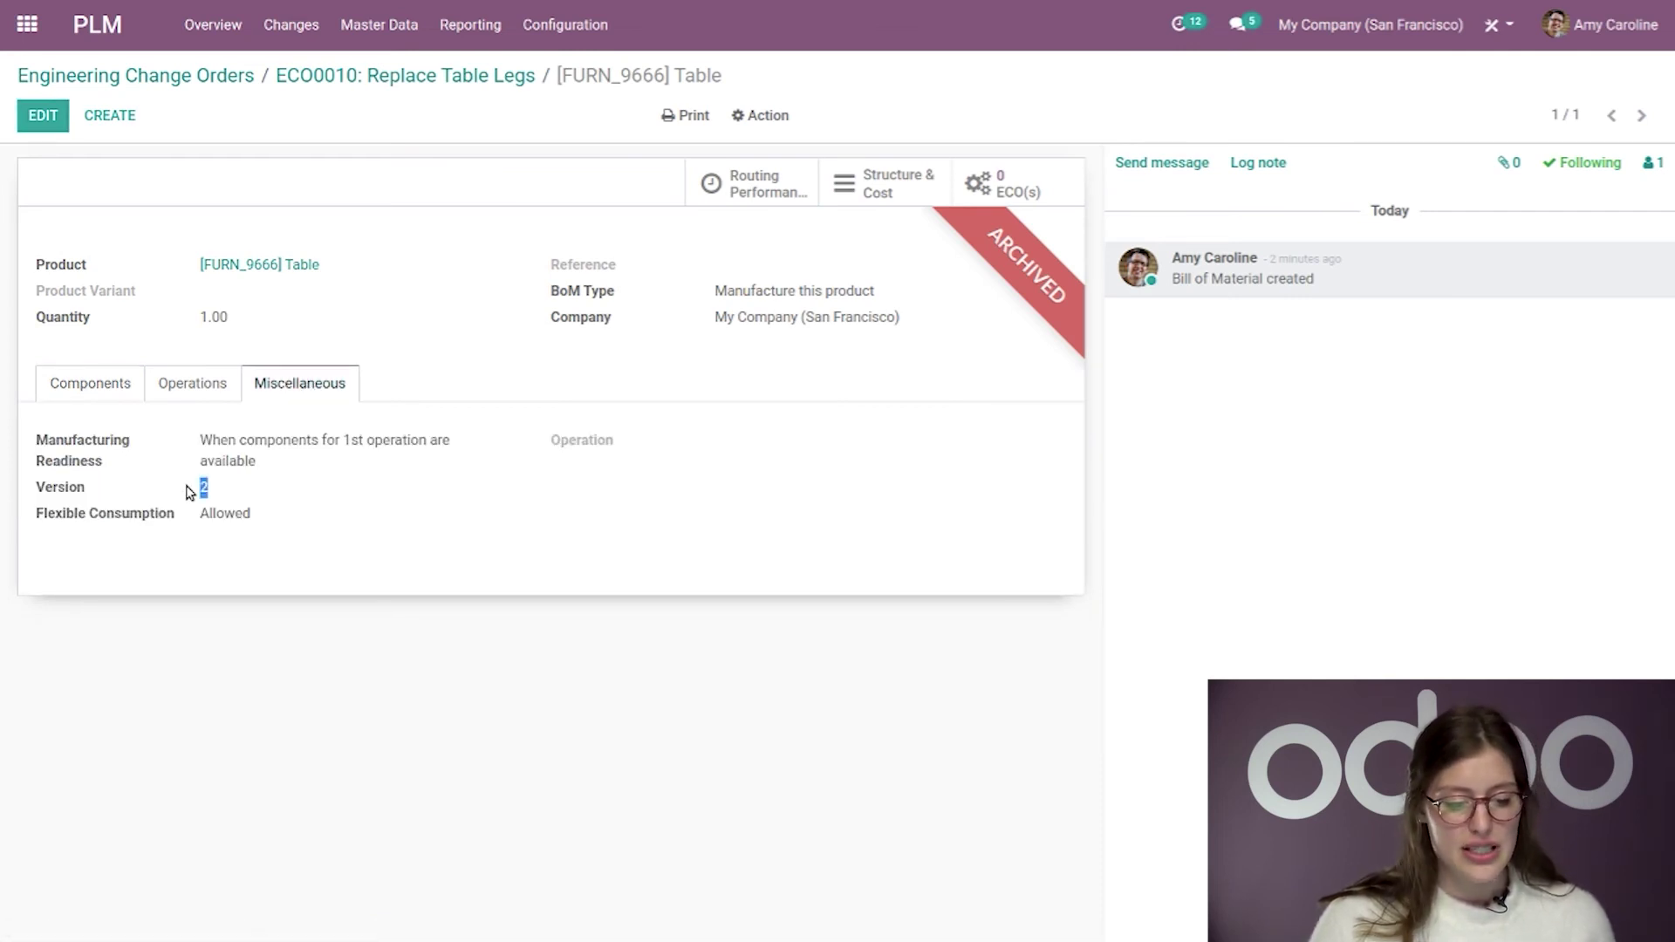
{"action": "mouse_move", "coordinate": [582, 448]}
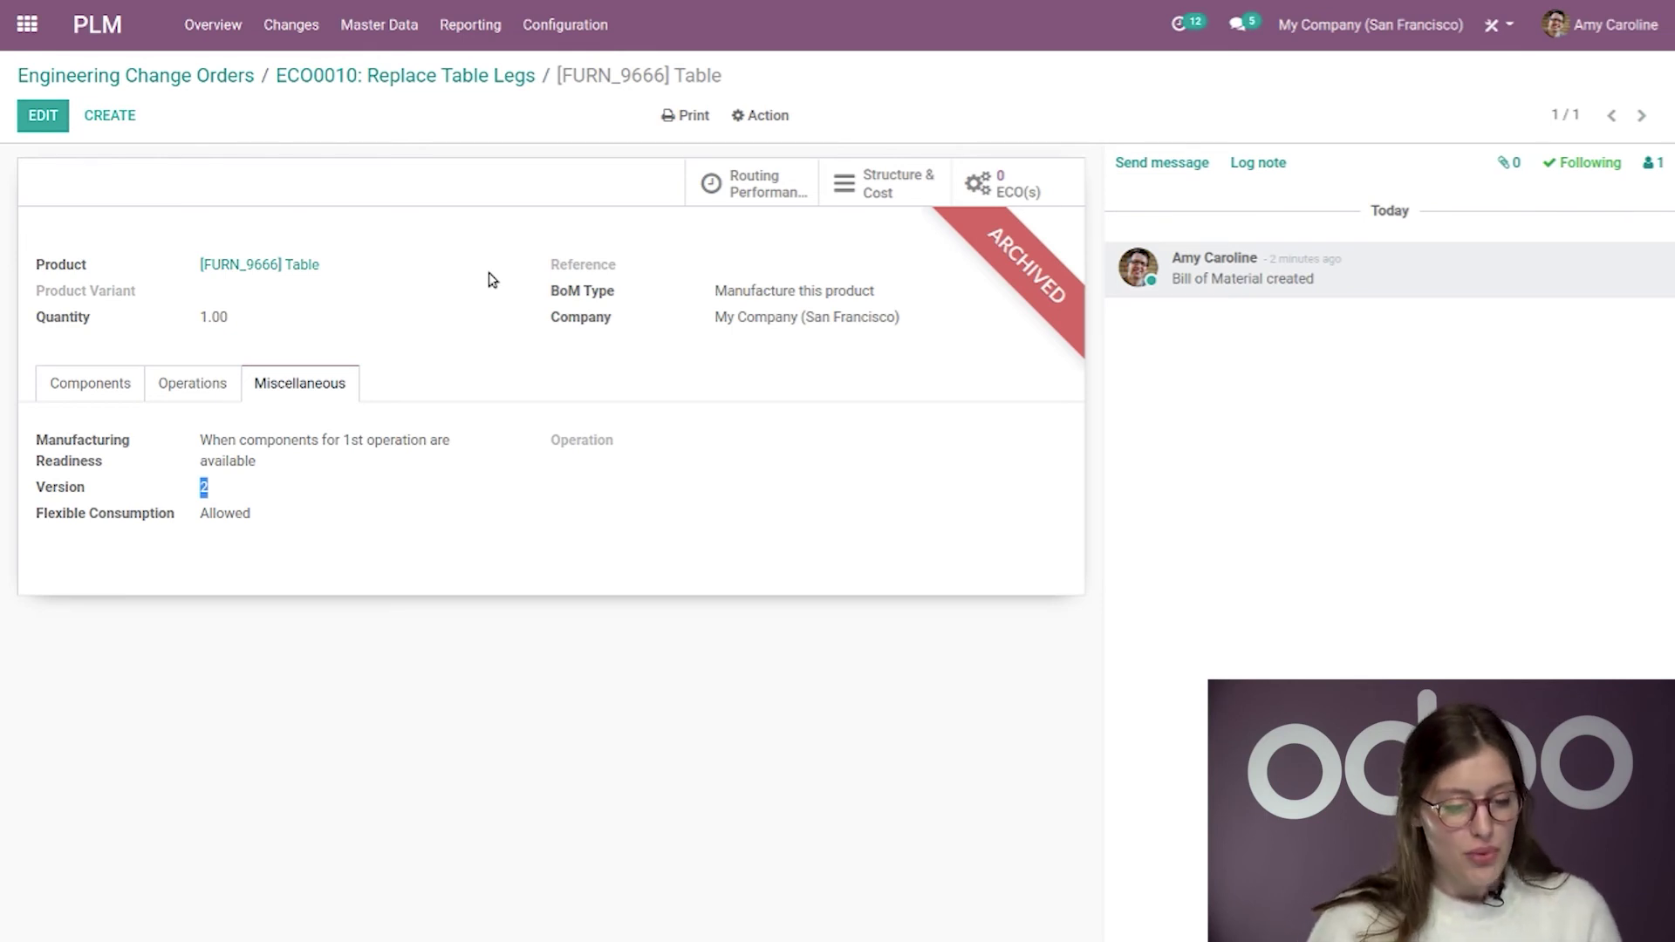
{"action": "left_click", "coordinate": [212, 397]}
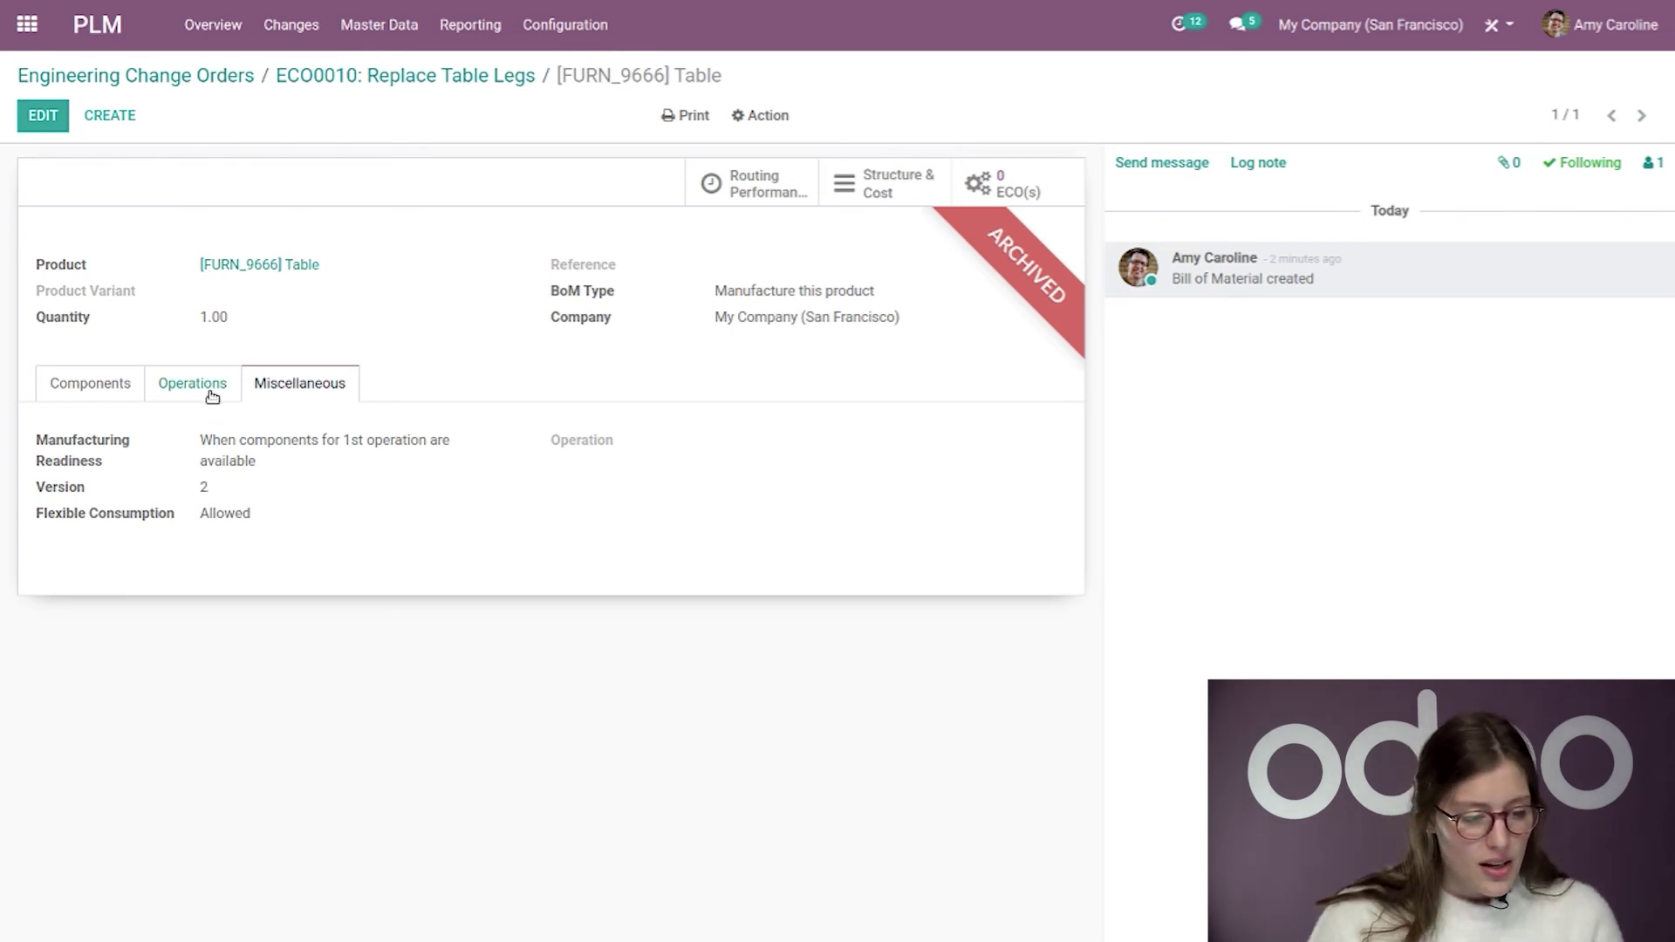
{"action": "left_click", "coordinate": [90, 383]}
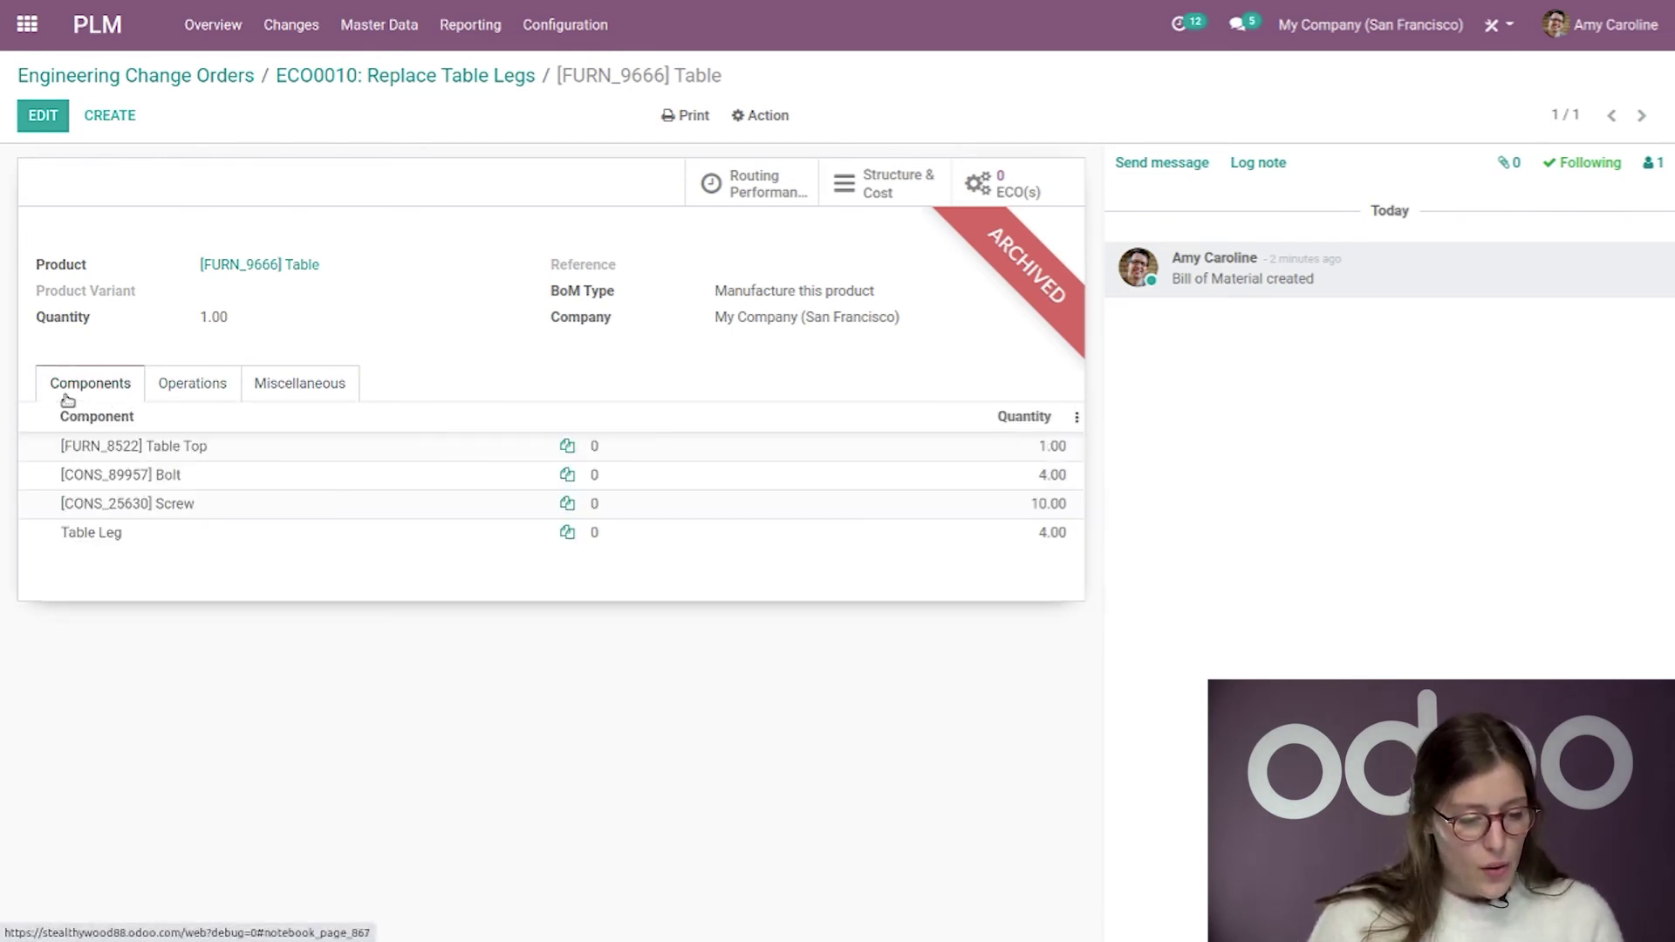
- Replace Table Leg with Table Leg V2 at quantity 4 in the revised BoM, save, and return to ECO0010
{"action": "left_click", "coordinate": [42, 118]}
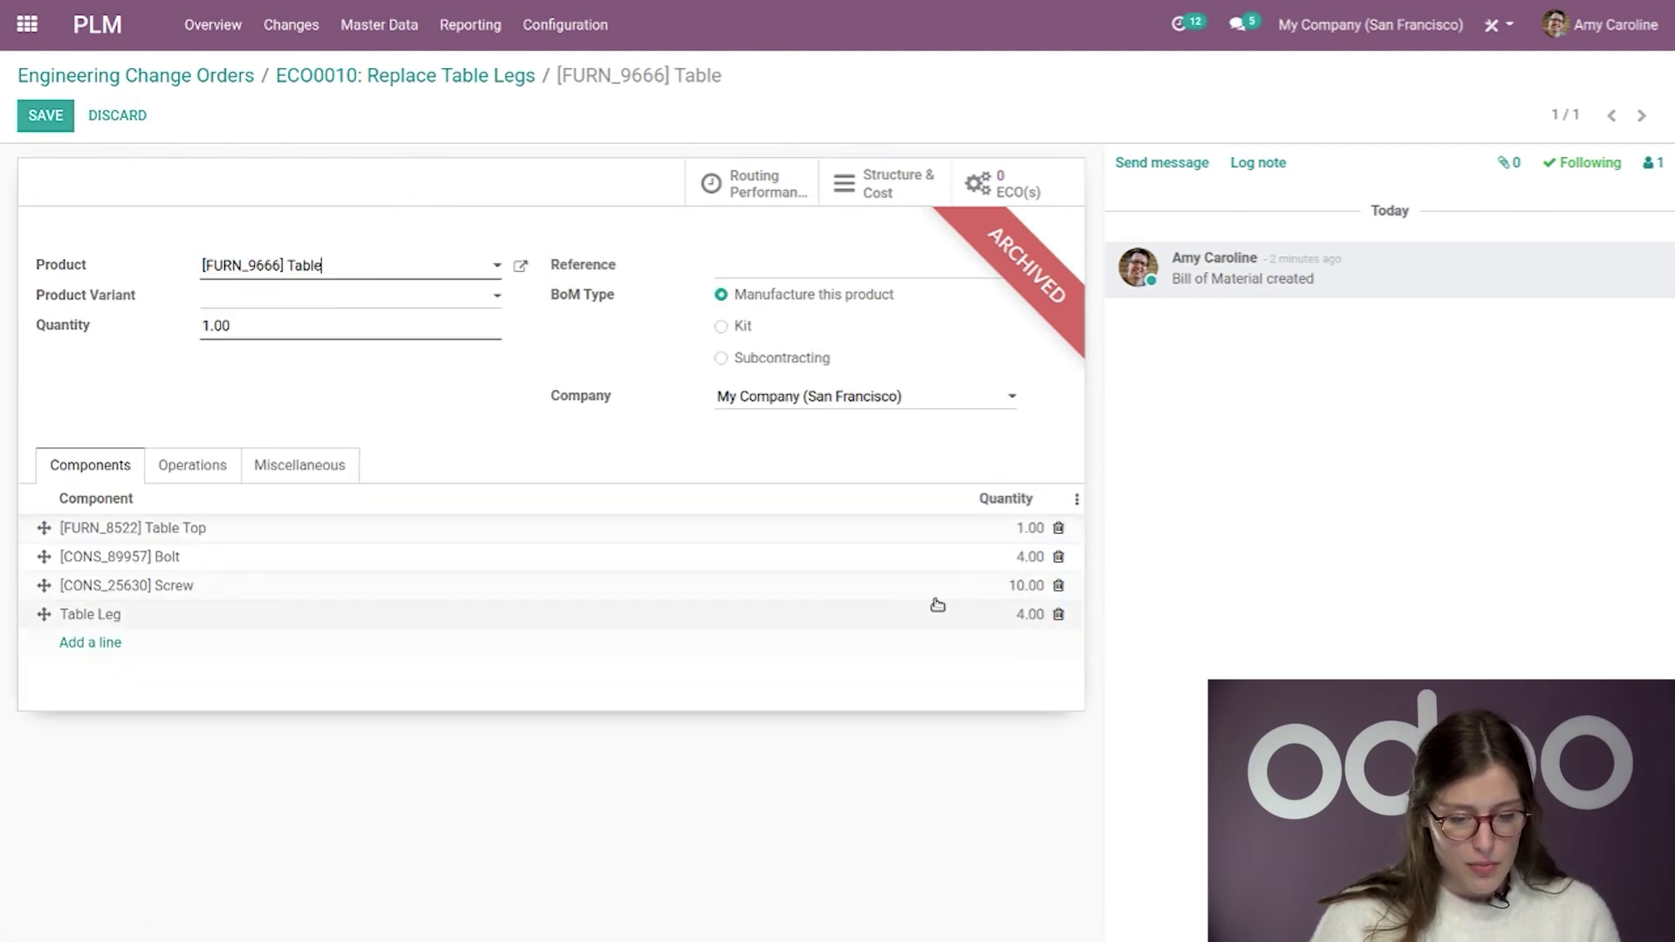
{"action": "left_click", "coordinate": [1059, 614]}
{"action": "left_click", "coordinate": [90, 614]}
{"action": "type", "text": "table"}
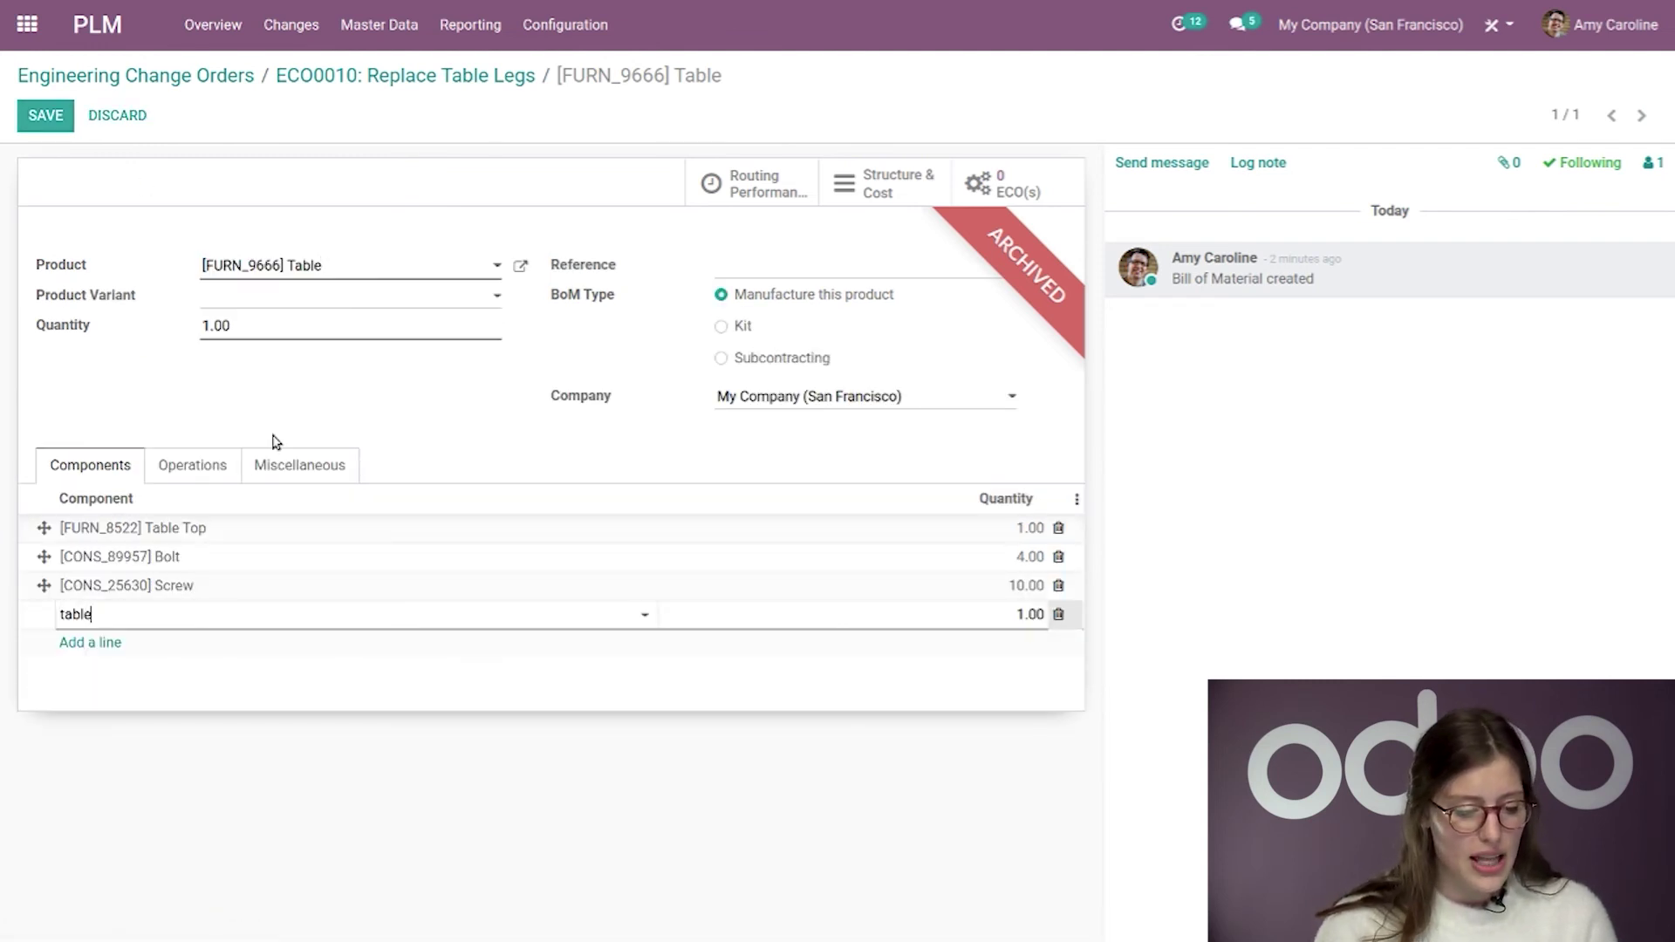
{"action": "left_click", "coordinate": [208, 781]}
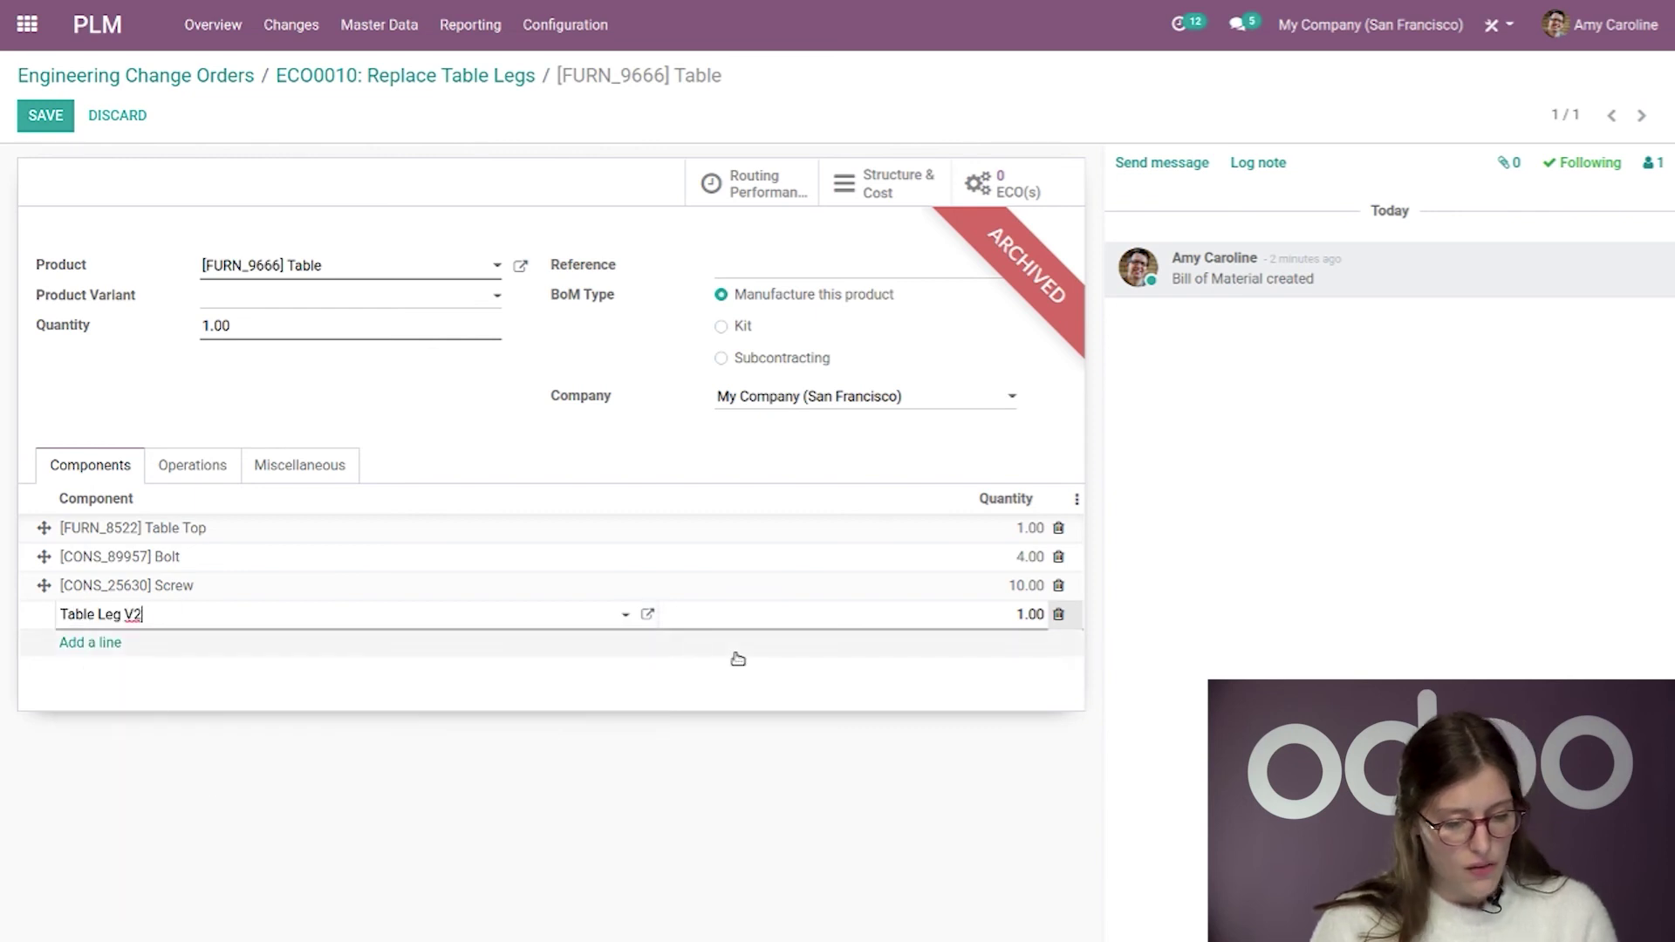
{"action": "left_click", "coordinate": [868, 621]}
{"action": "type", "text": "4"}
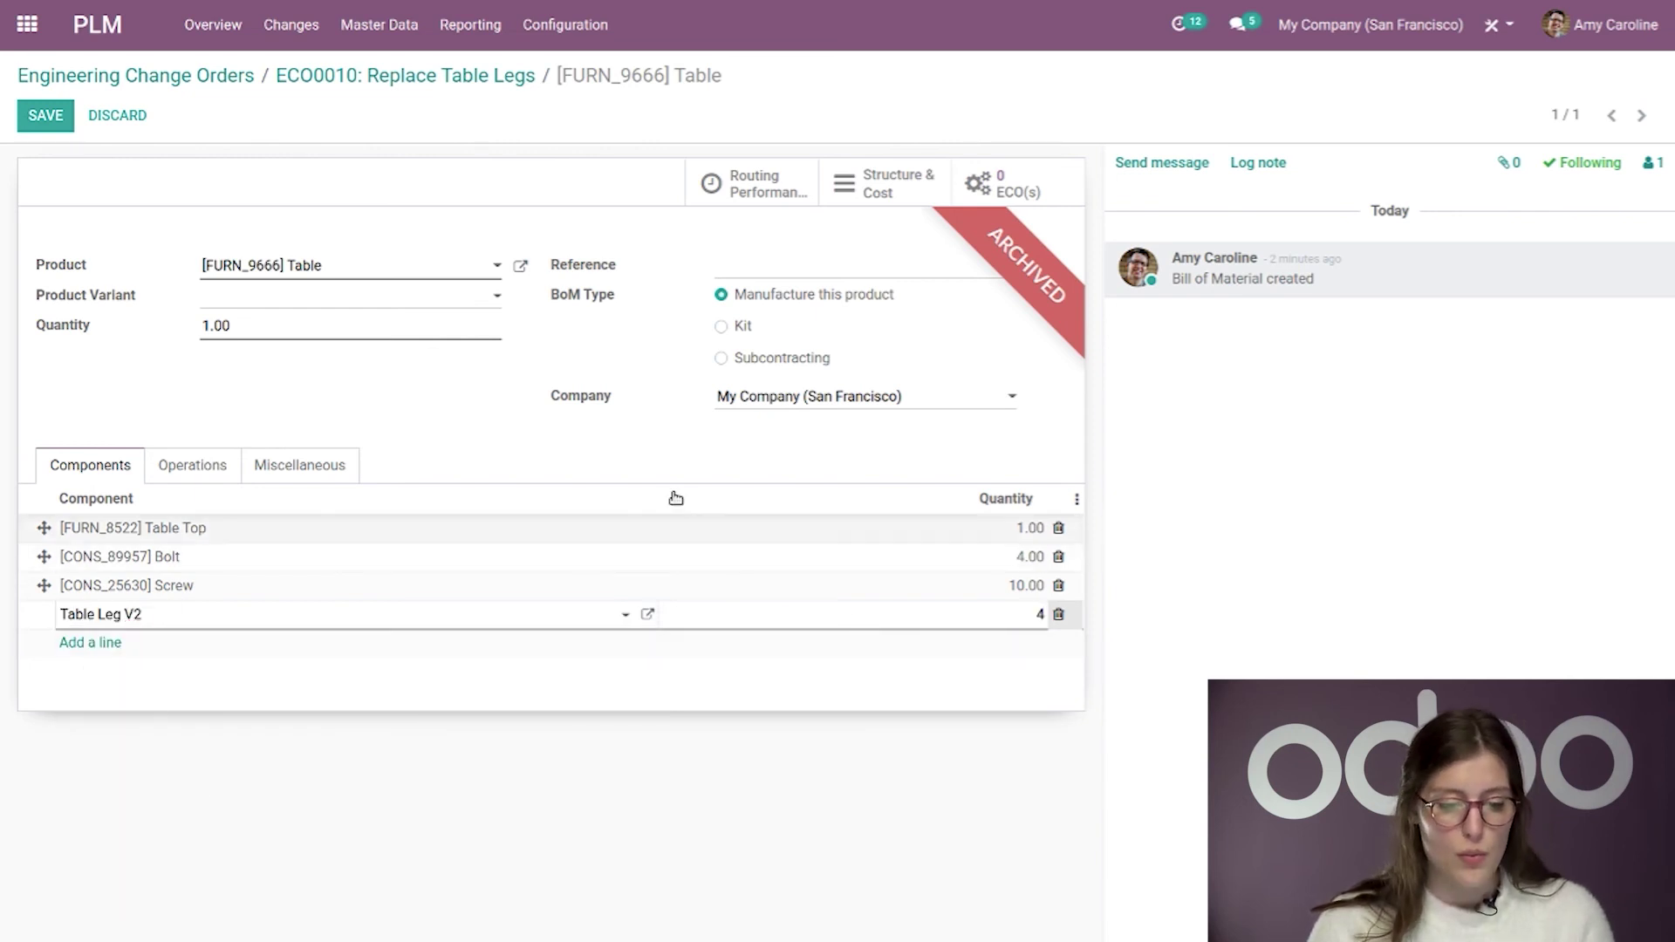
{"action": "left_click", "coordinate": [45, 117]}
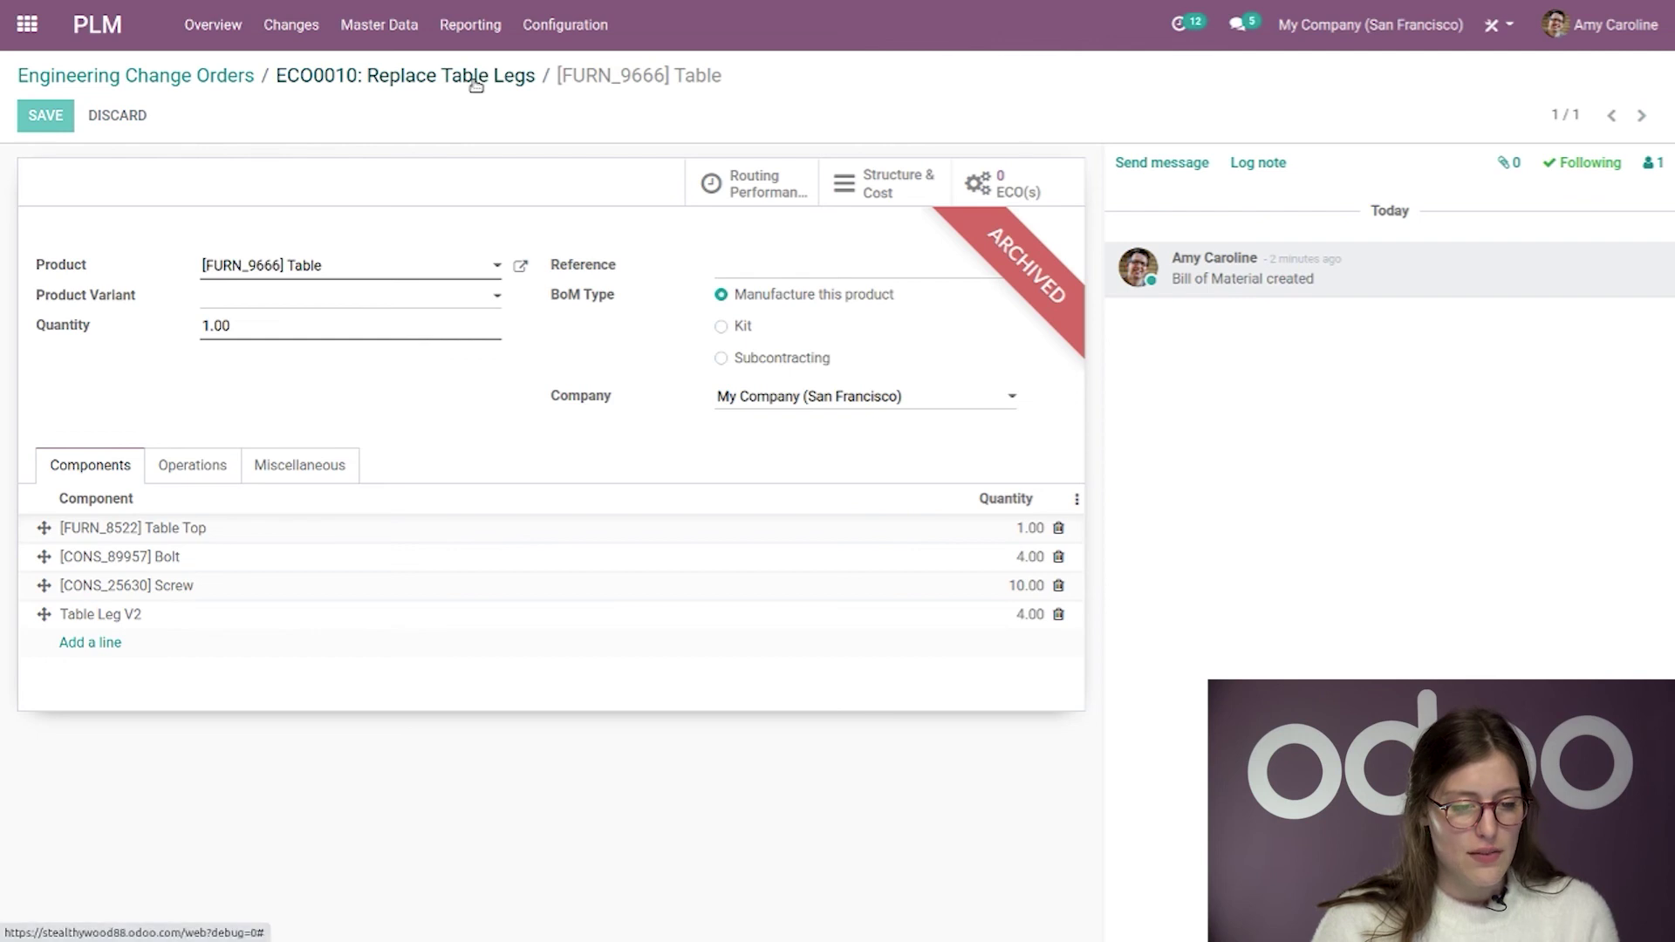
{"action": "left_click", "coordinate": [504, 73]}
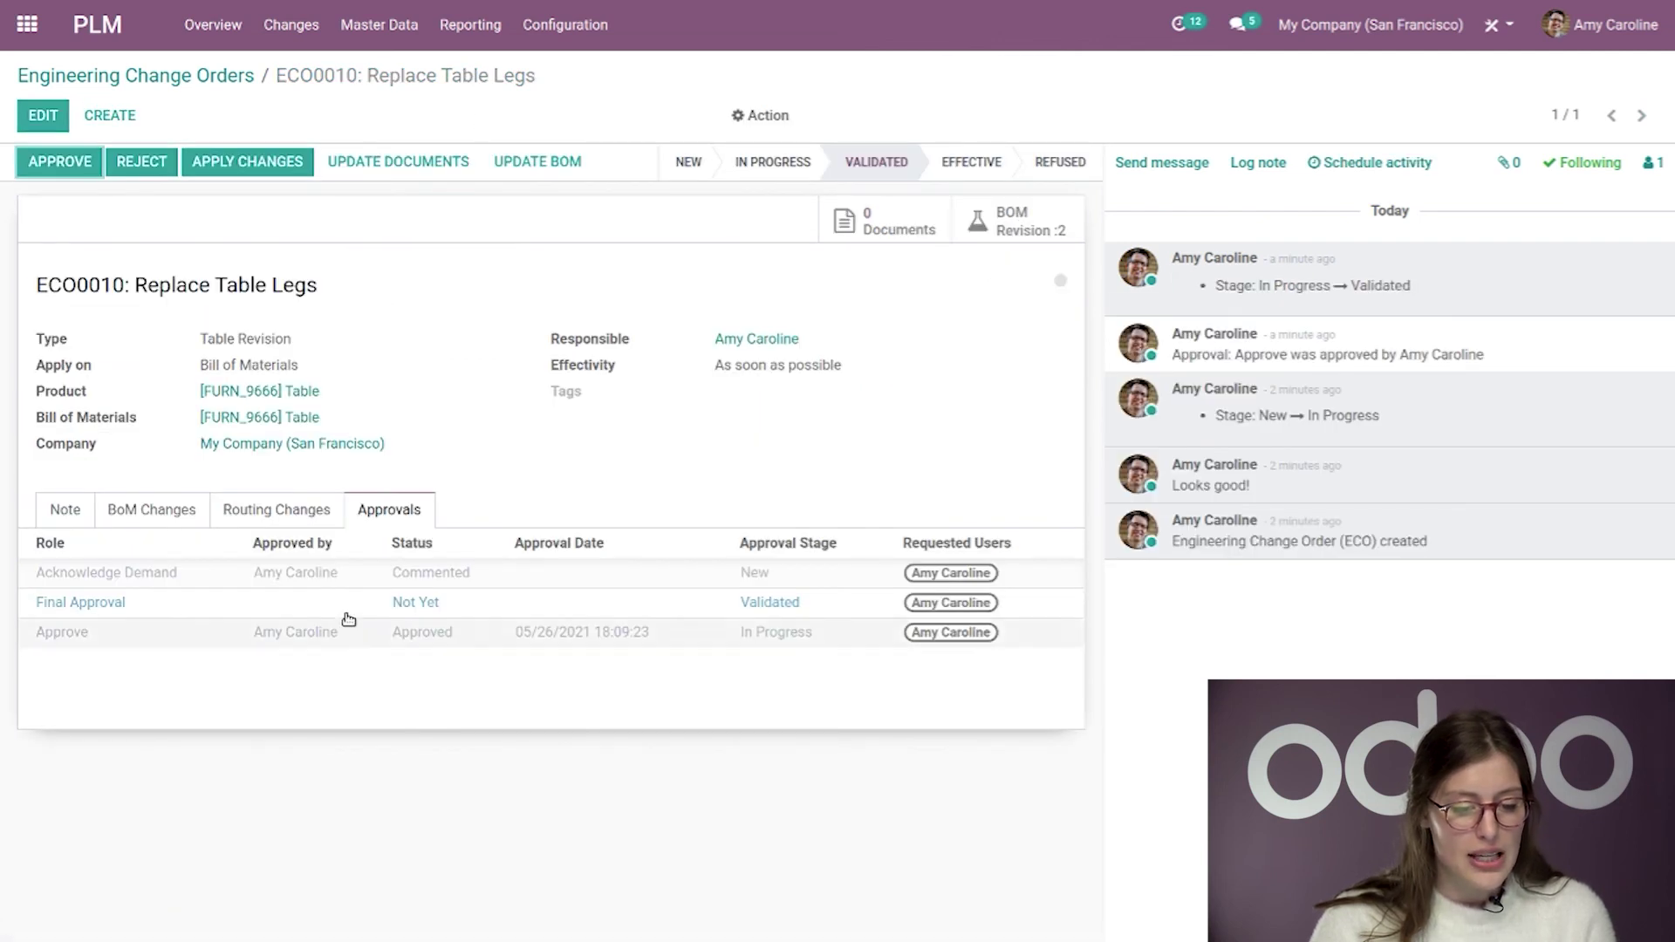
- Review ECO0010's BoM Changes and Routing Changes tabs, ending on the Approvals list
{"action": "left_click", "coordinate": [153, 524]}
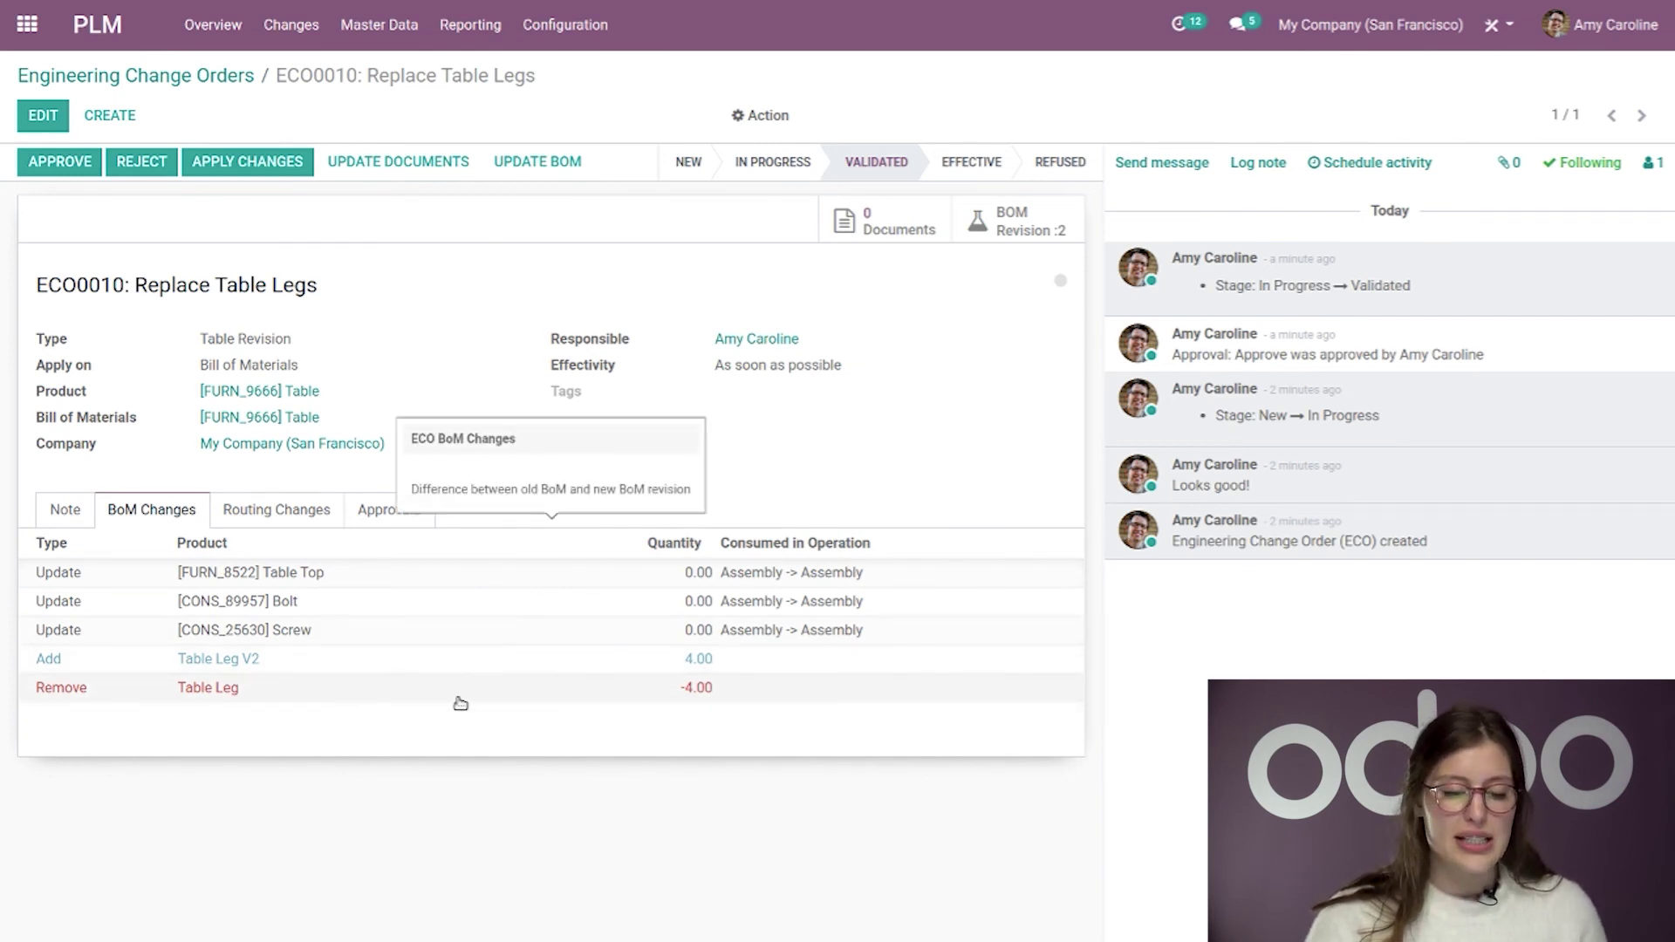
{"action": "left_click", "coordinate": [239, 516]}
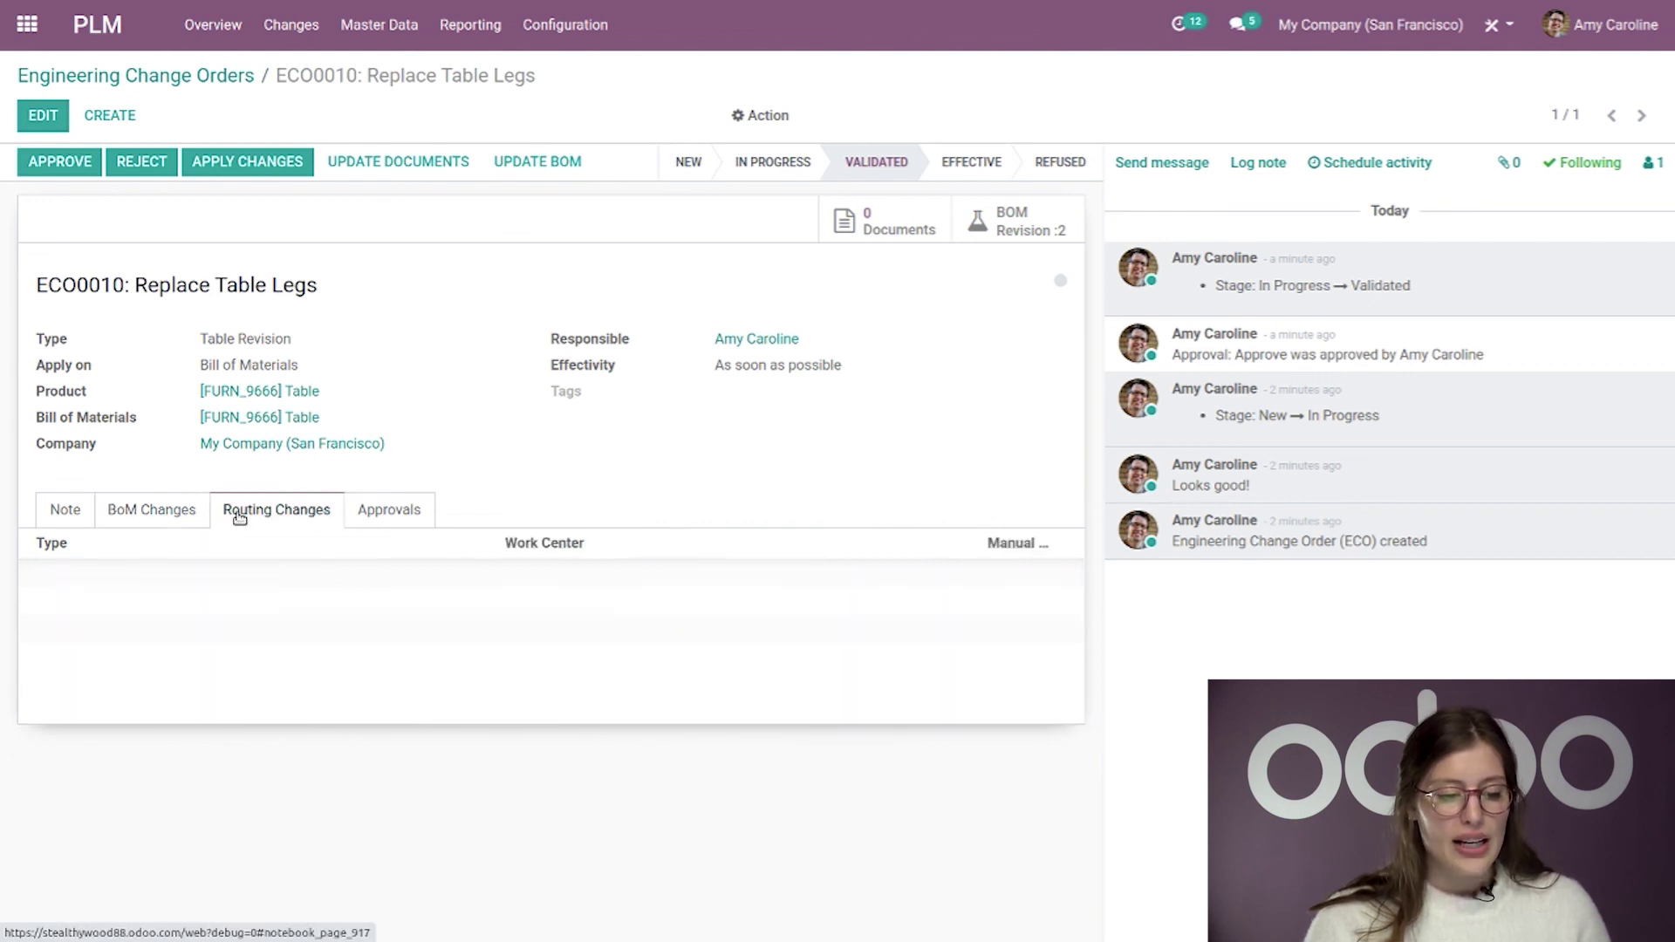
{"action": "left_click", "coordinate": [187, 523]}
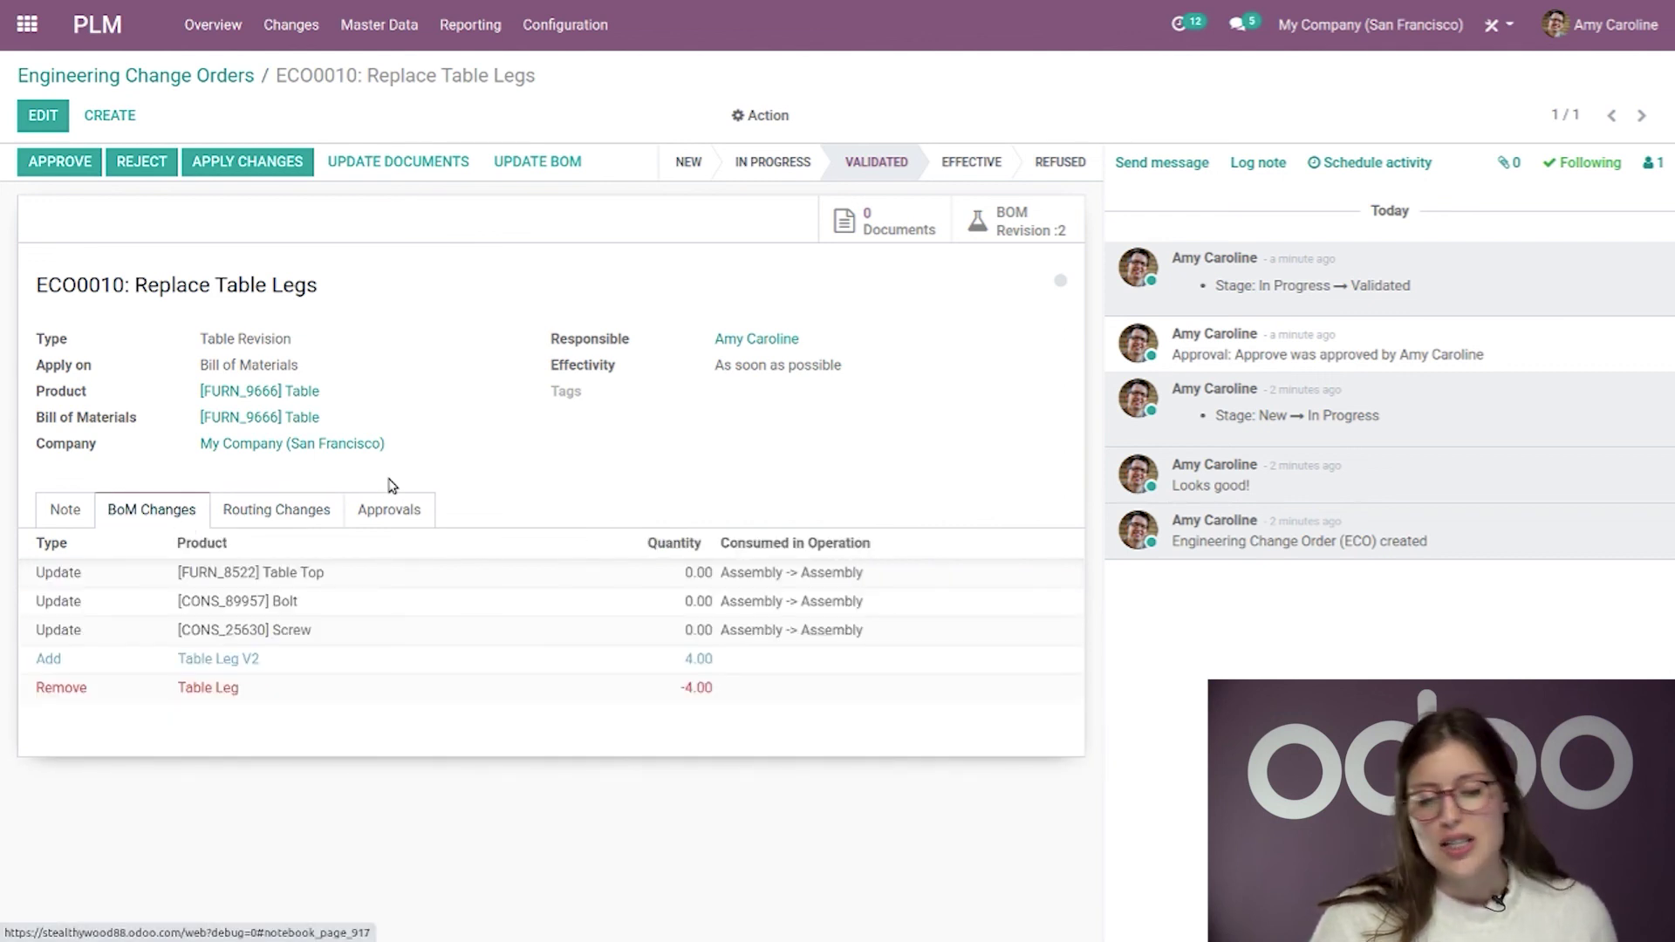
{"action": "left_click", "coordinate": [397, 521]}
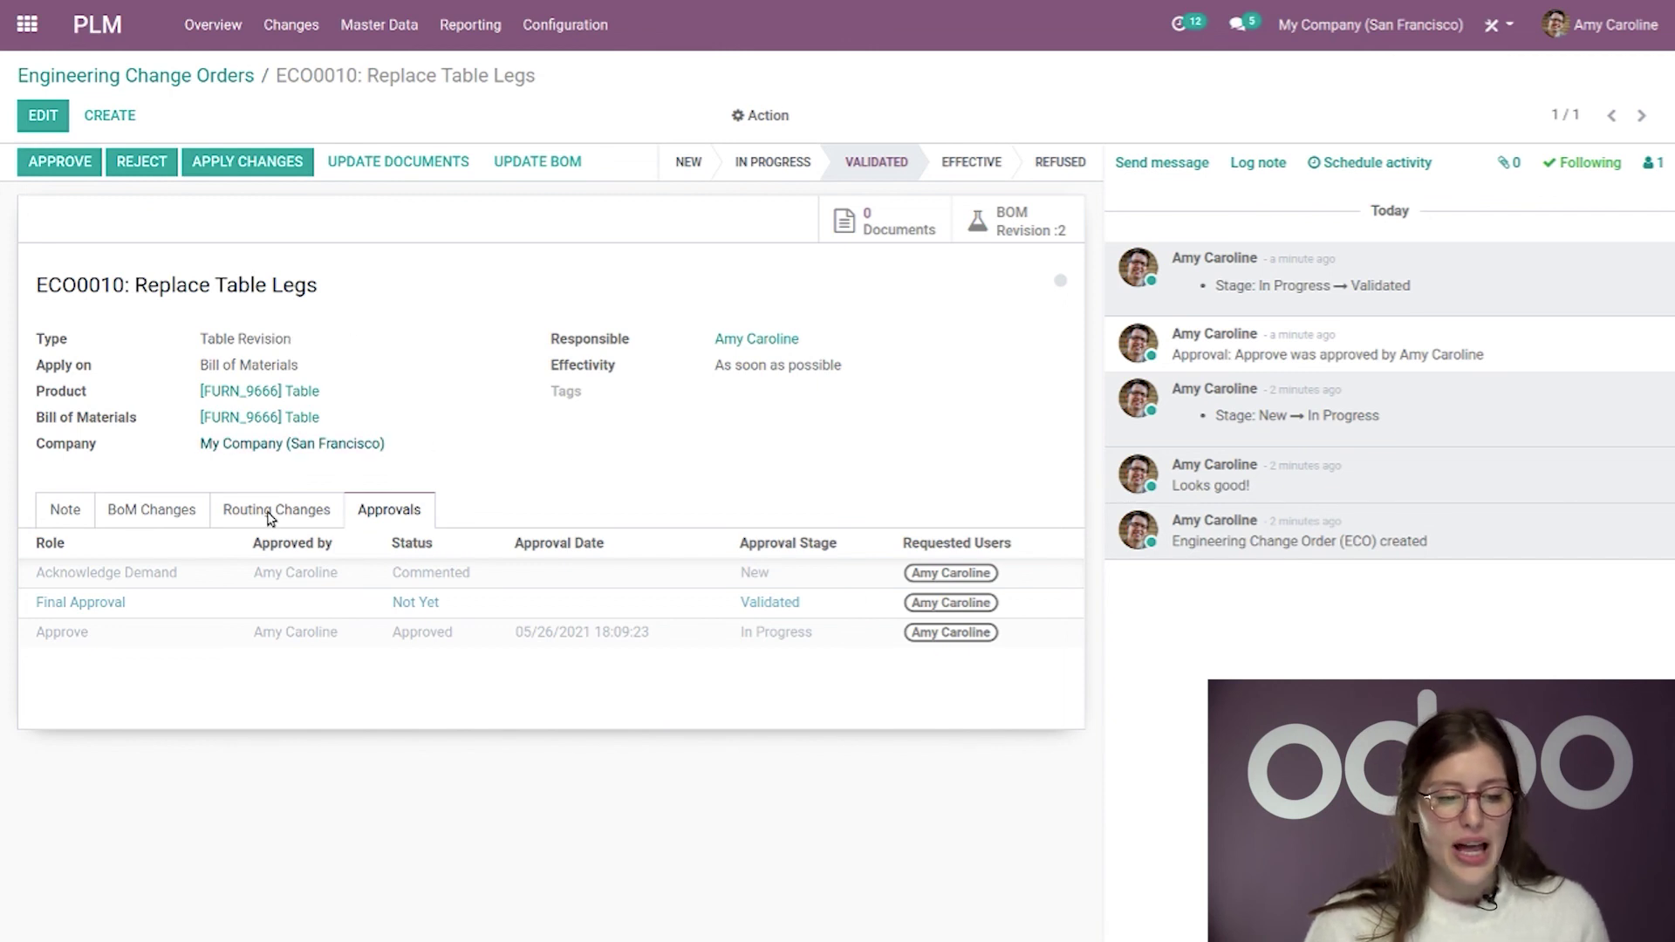
{"action": "left_click", "coordinate": [155, 511]}
{"action": "left_click", "coordinate": [339, 514]}
{"action": "left_click", "coordinate": [396, 513]}
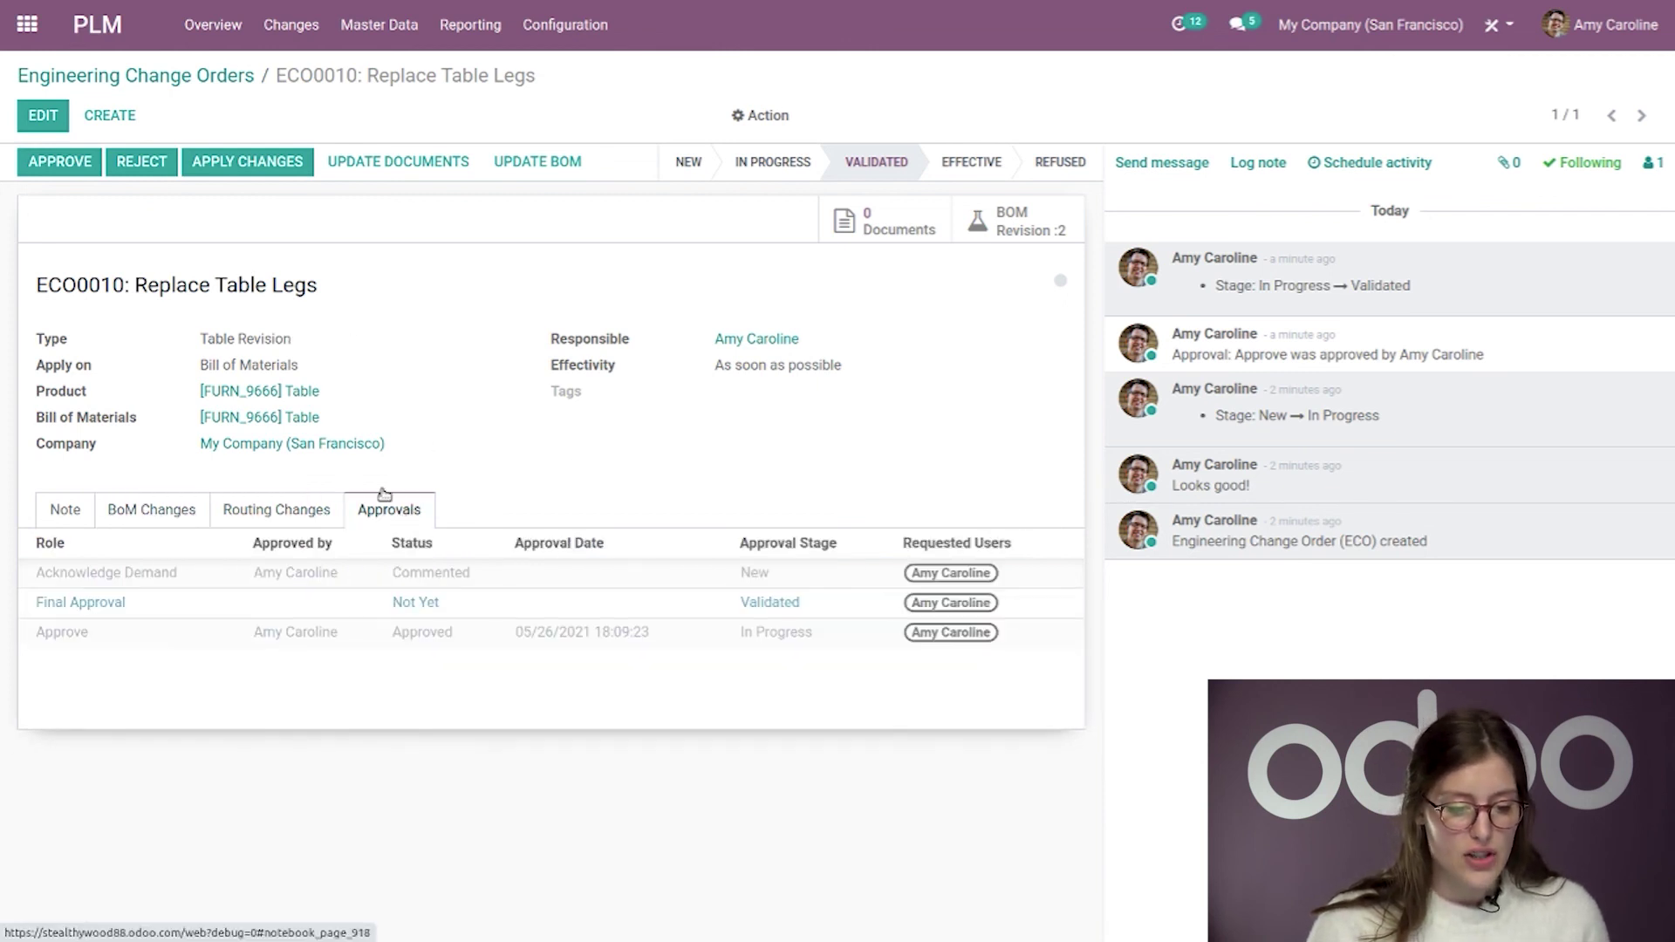
- Give ECO0010 its Final Approval, apply the changes to make it Effective, and open the updated Table BoM
{"action": "left_click", "coordinate": [61, 161]}
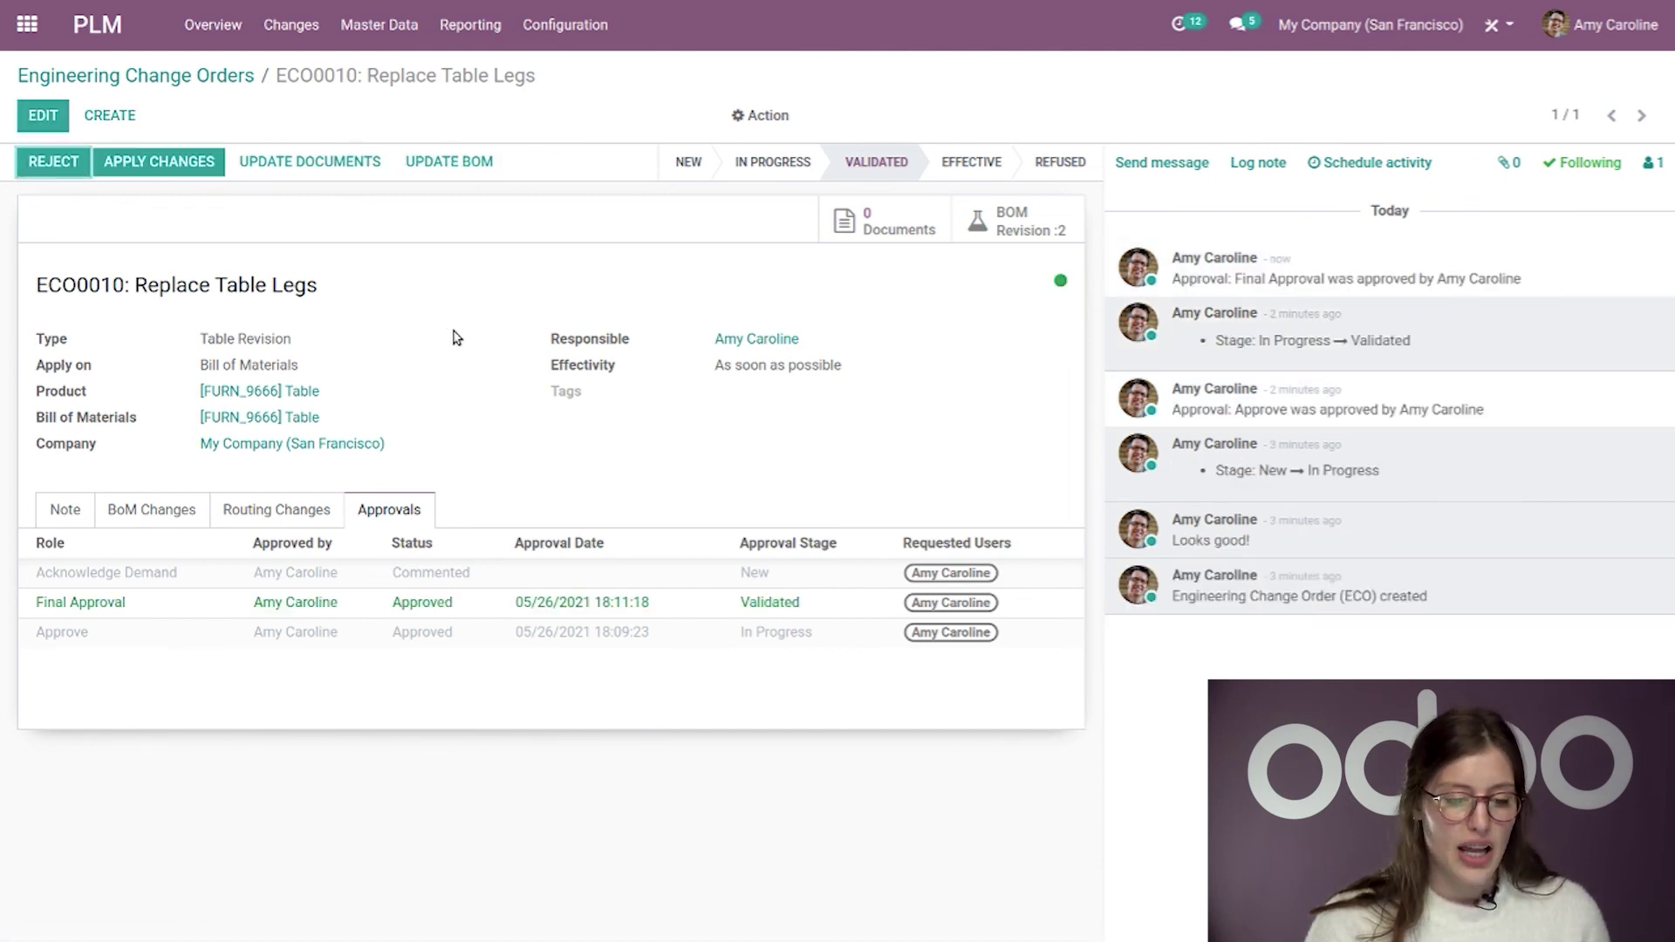
{"action": "left_click", "coordinate": [159, 162]}
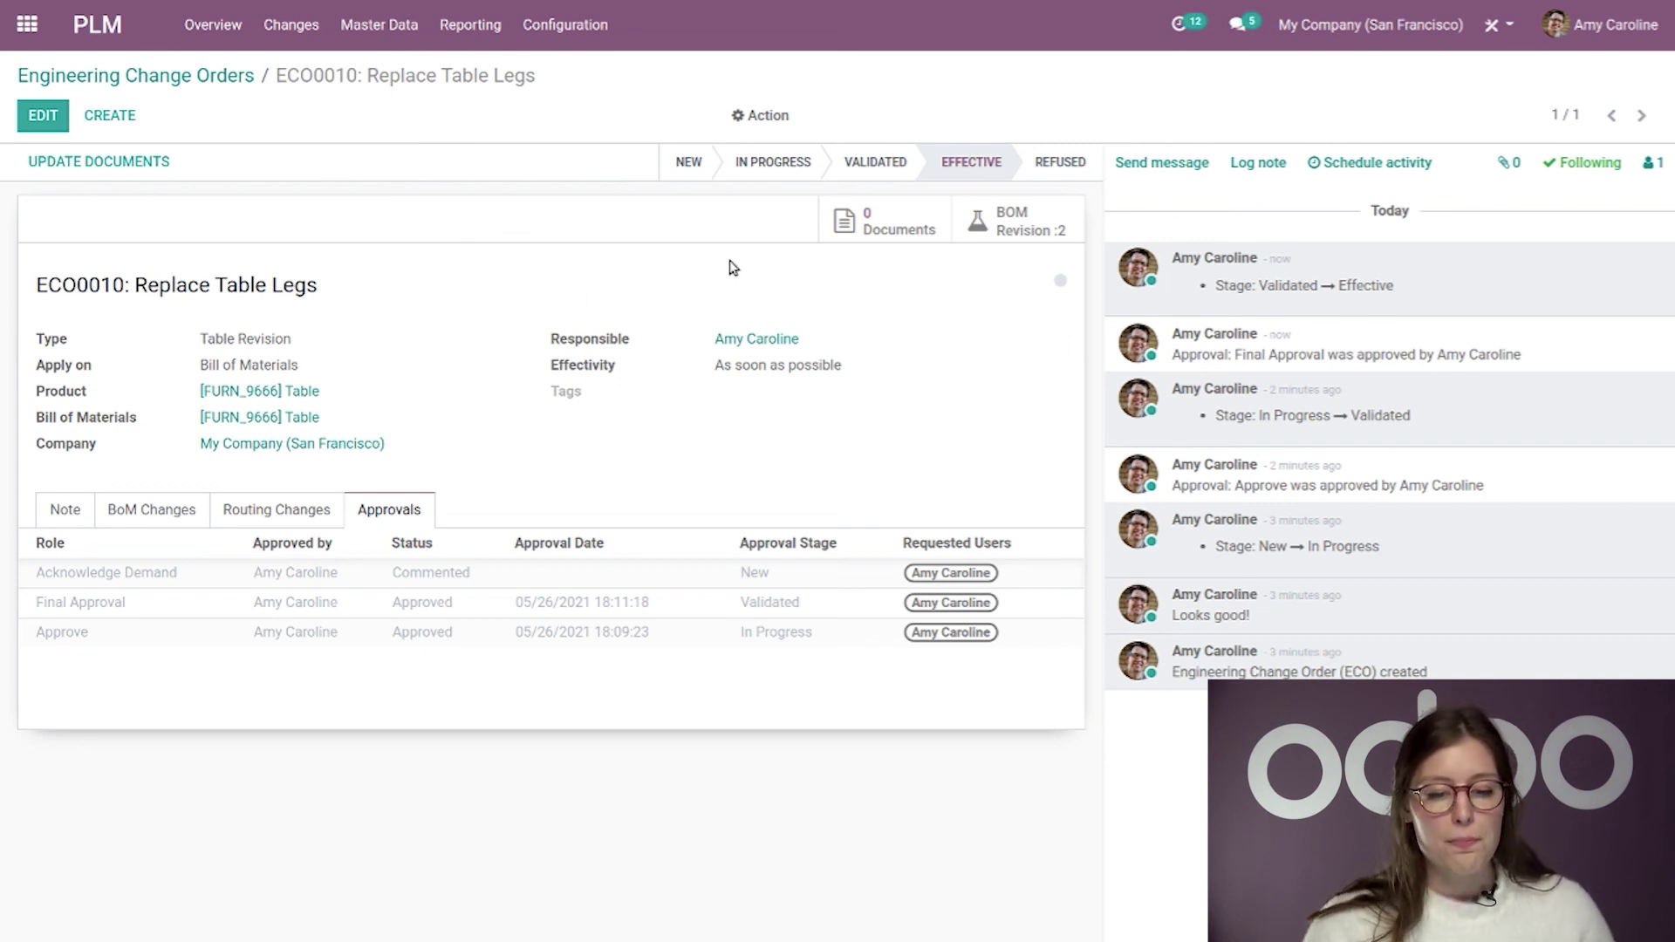
{"action": "left_click", "coordinate": [1044, 238]}
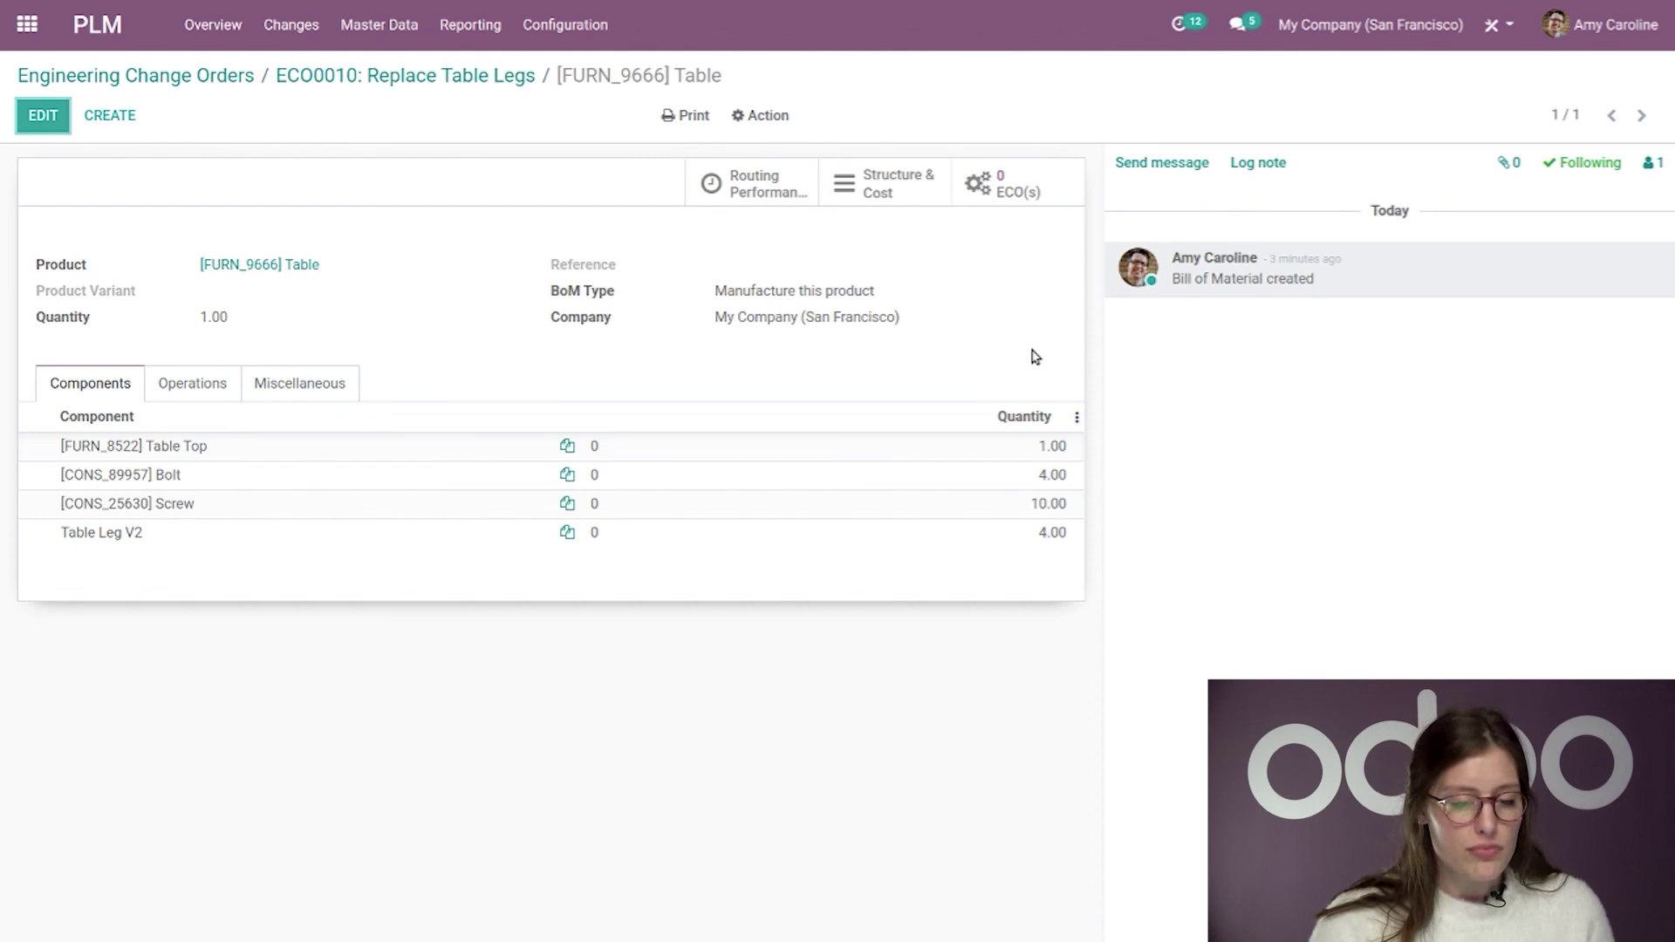
- Open the [FURN_9666] Table BoM from Manufacturing's Bills of Materials and confirm it is version 2 with Table Leg V2
{"action": "left_click", "coordinate": [22, 32]}
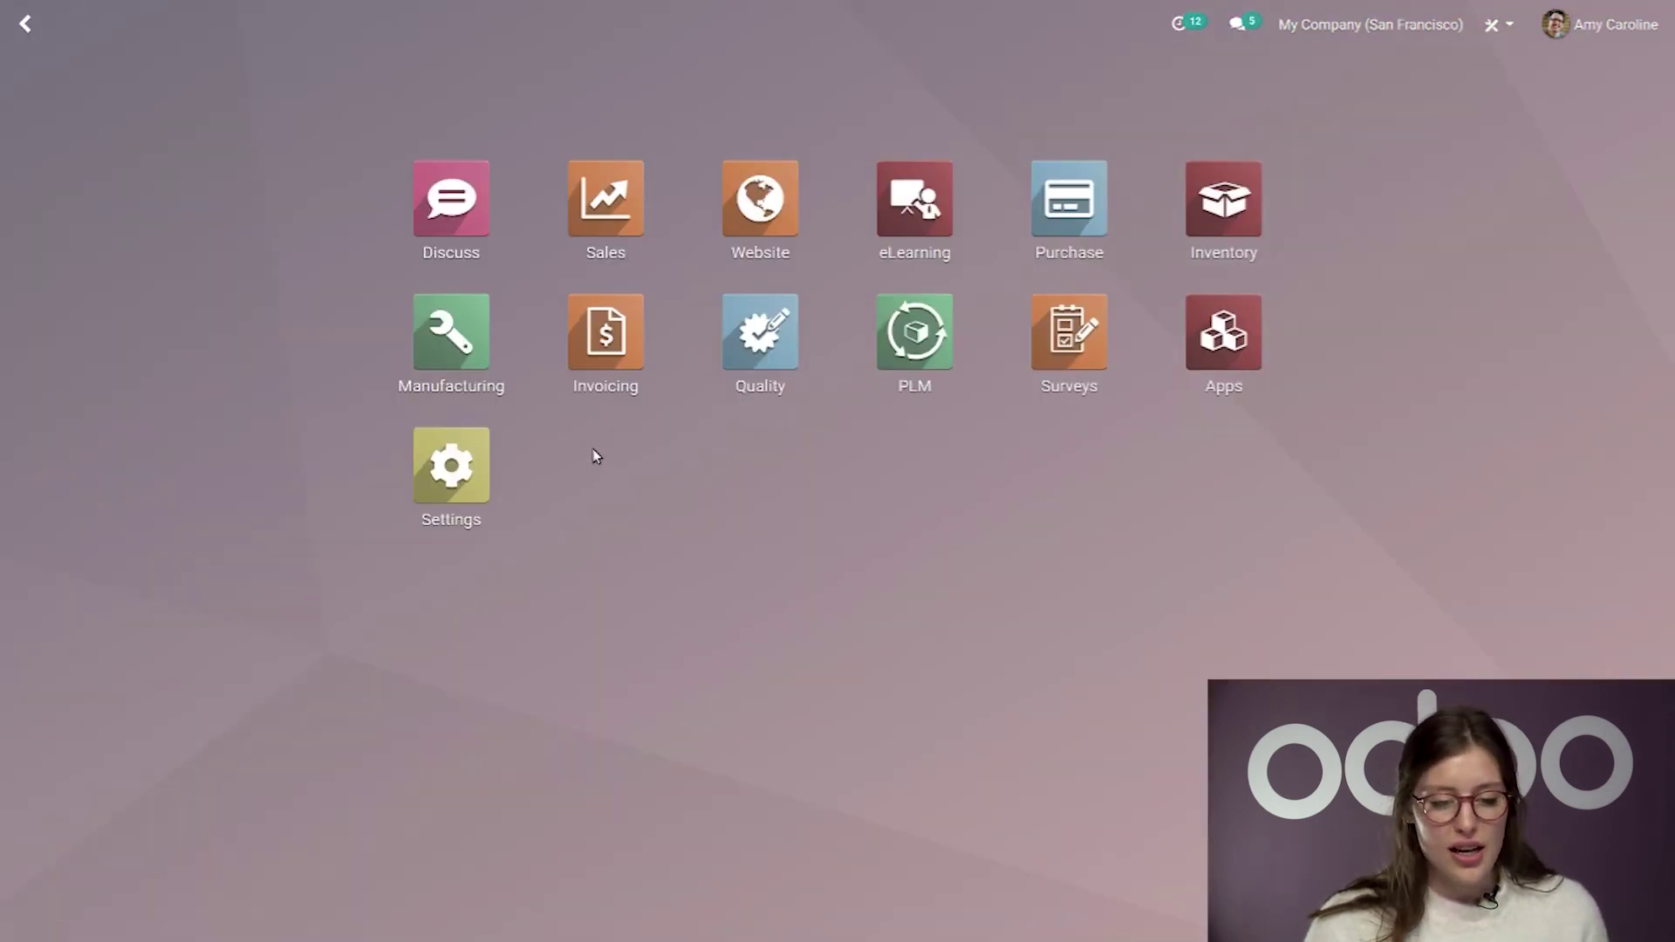
{"action": "type", "text": "bill"}
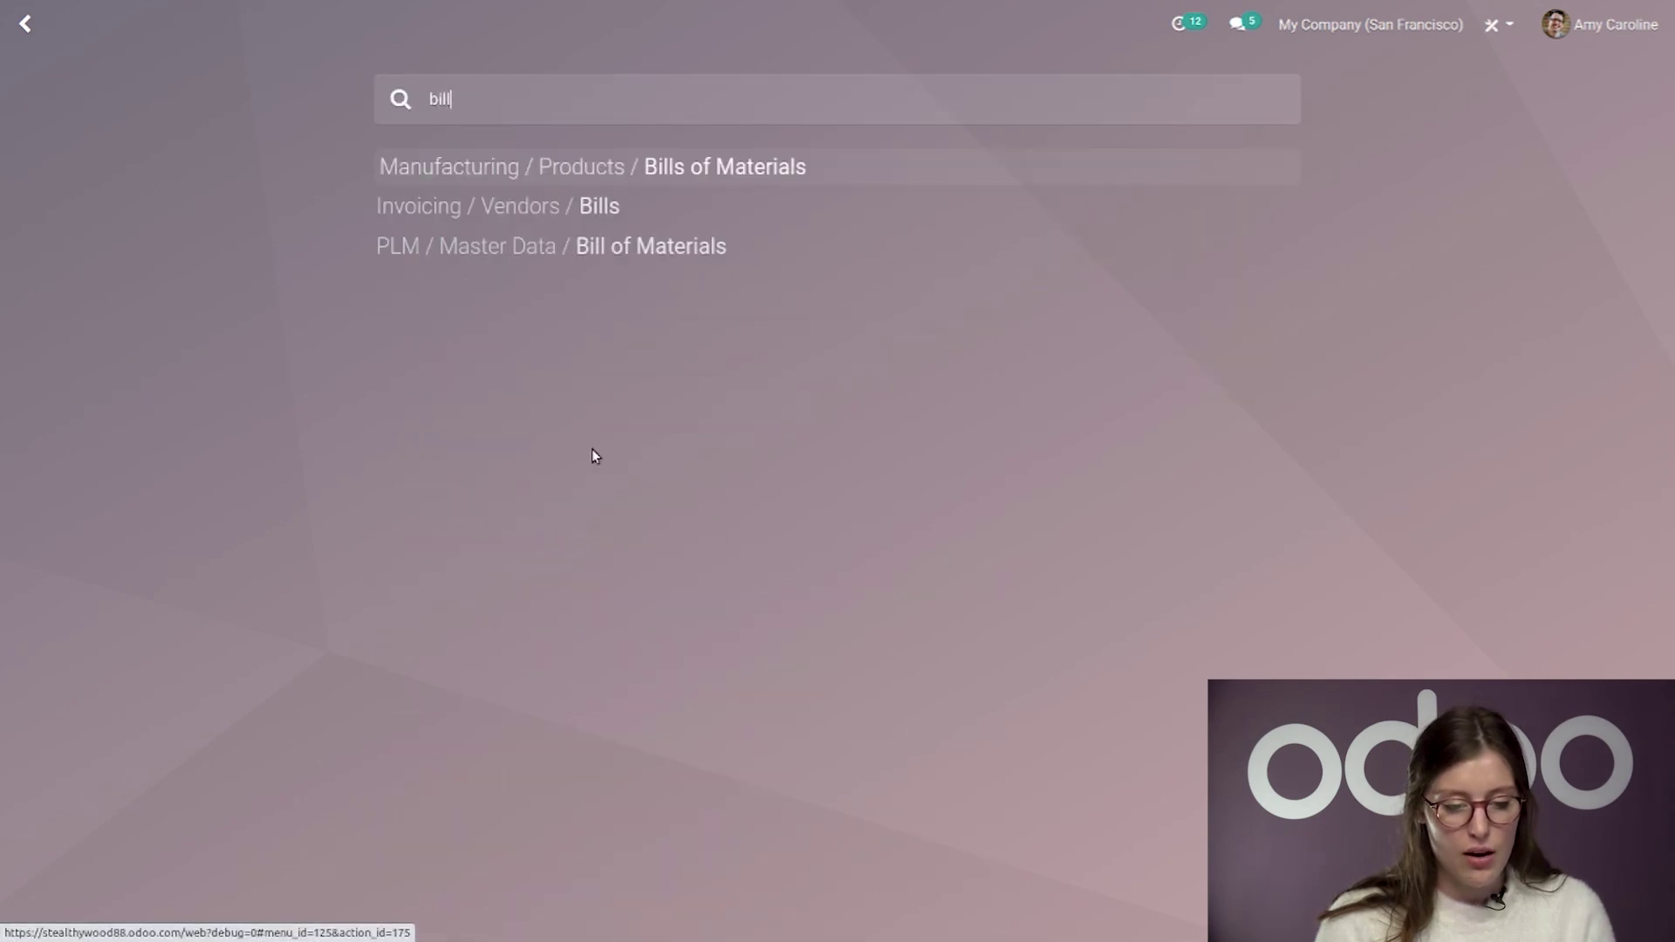
{"action": "left_click", "coordinate": [696, 164]}
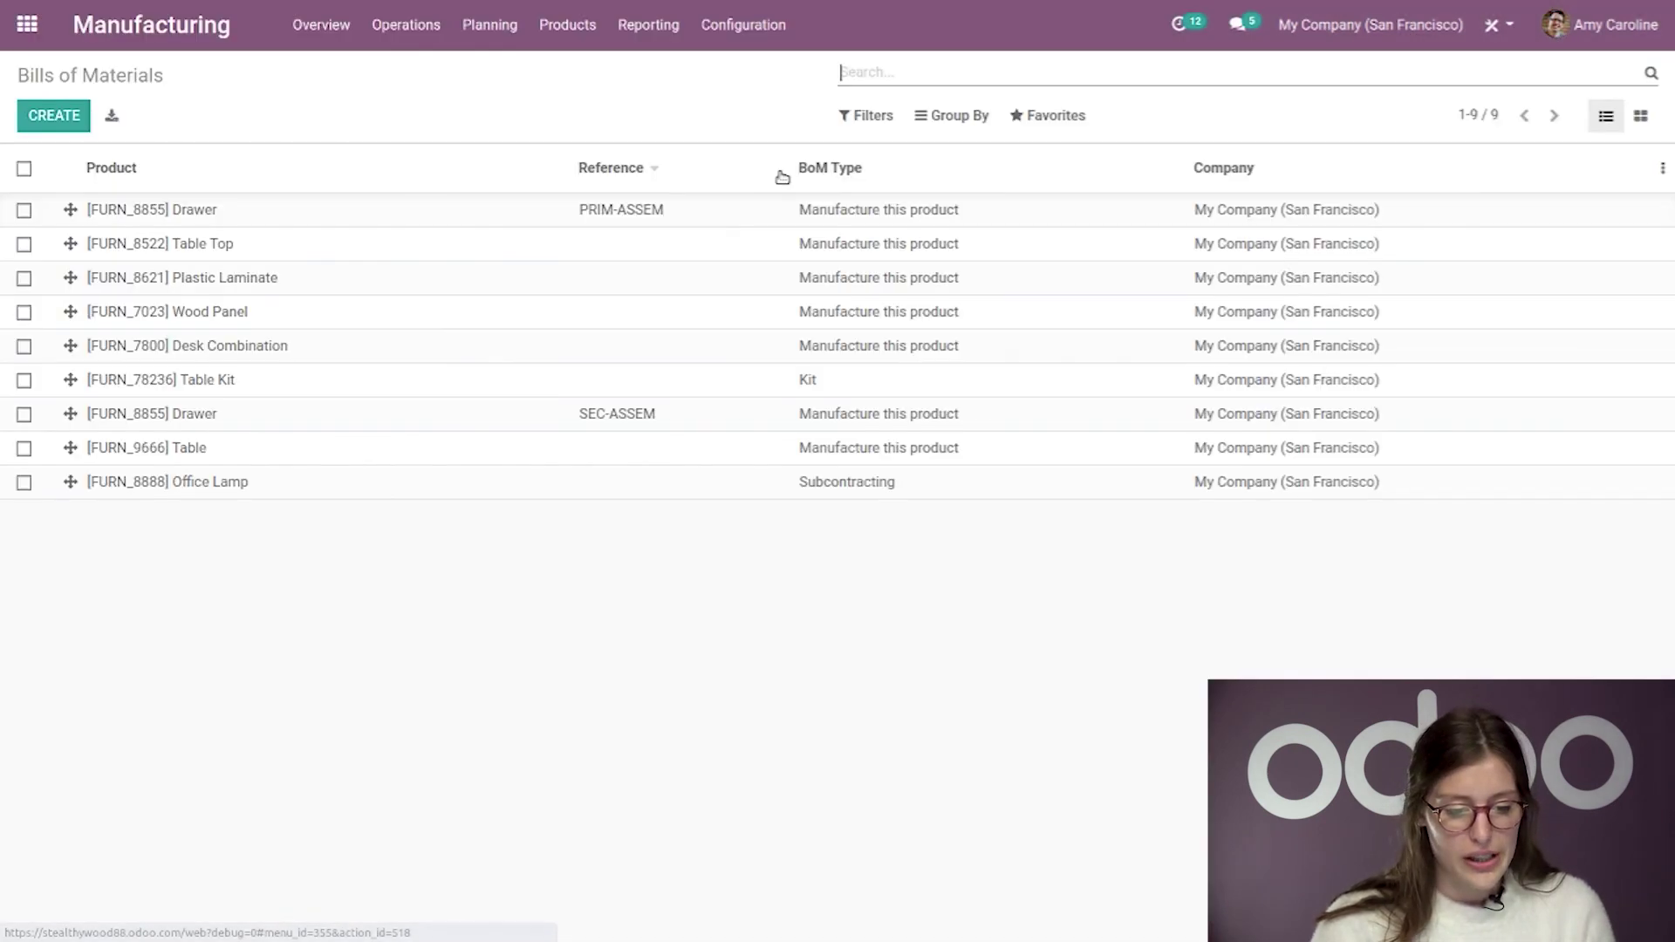
{"action": "left_click", "coordinate": [252, 449]}
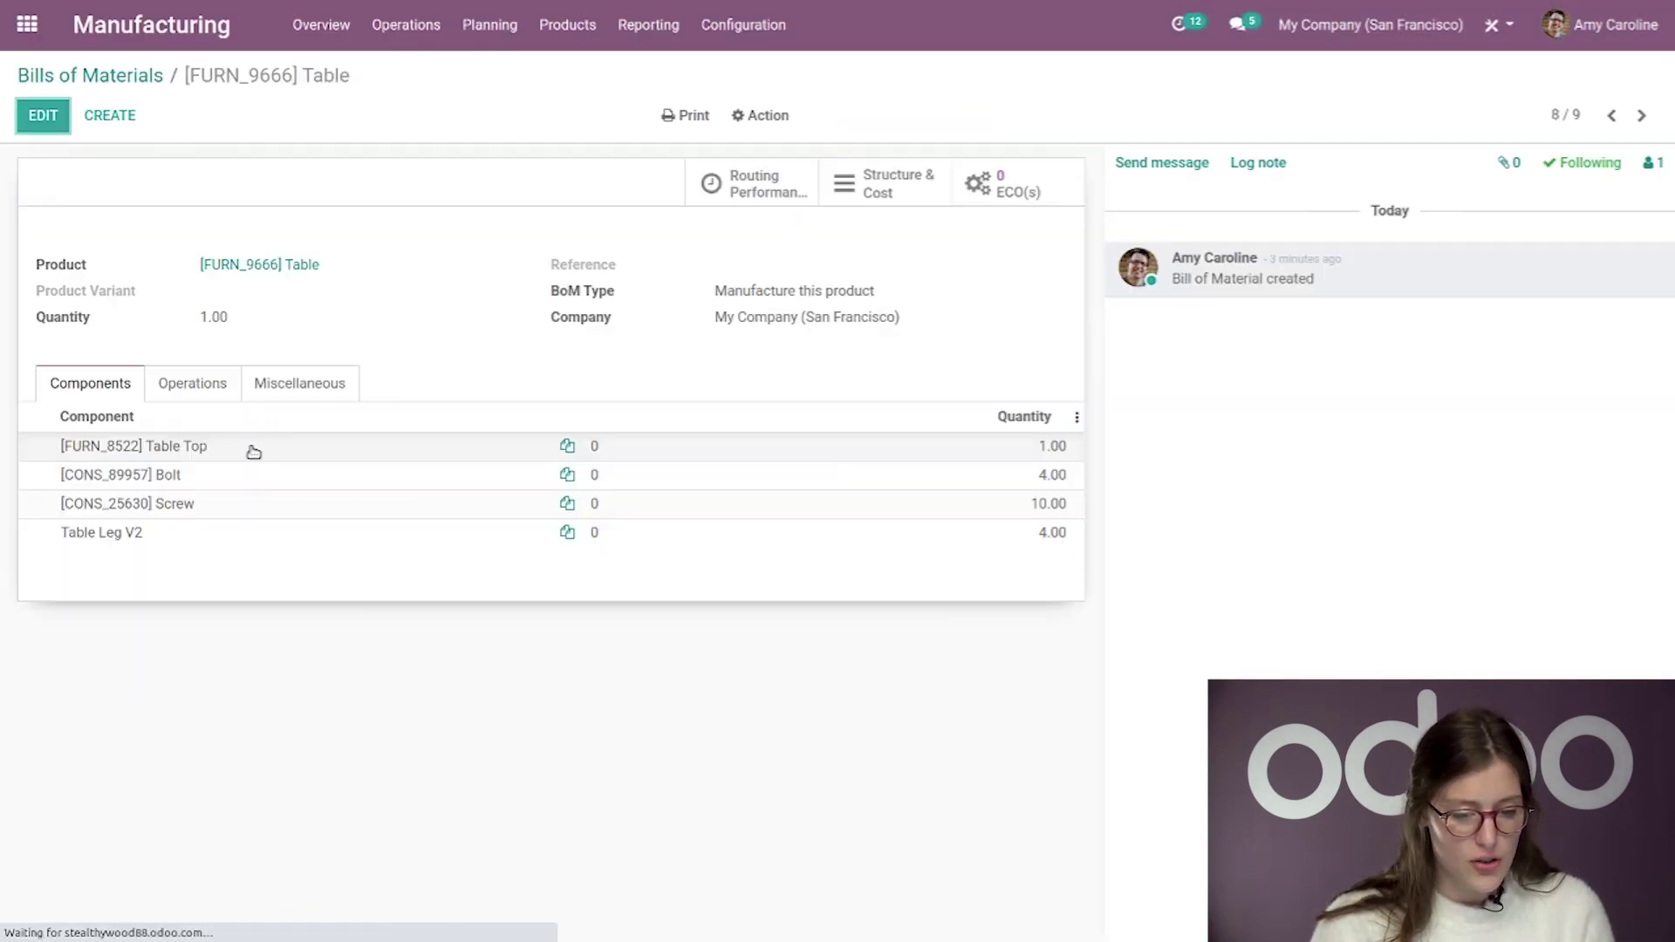
{"action": "left_click", "coordinate": [294, 392]}
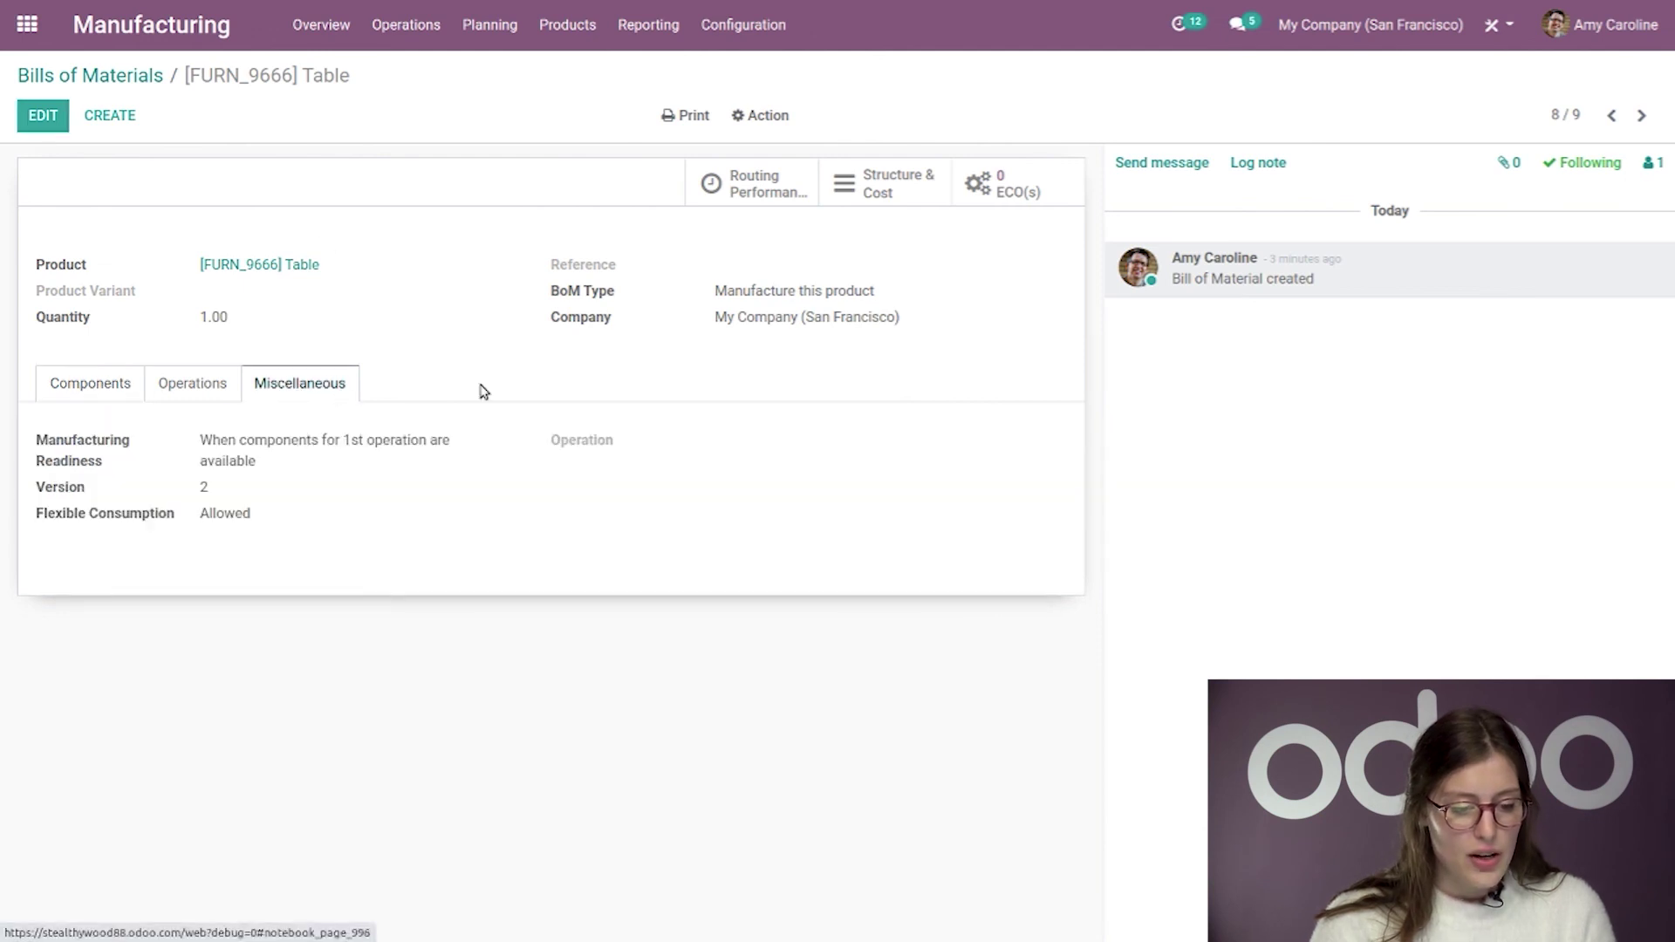
{"action": "left_click_drag", "start_coordinate": [233, 491], "coordinate": [151, 493]}
{"action": "left_click", "coordinate": [247, 640]}
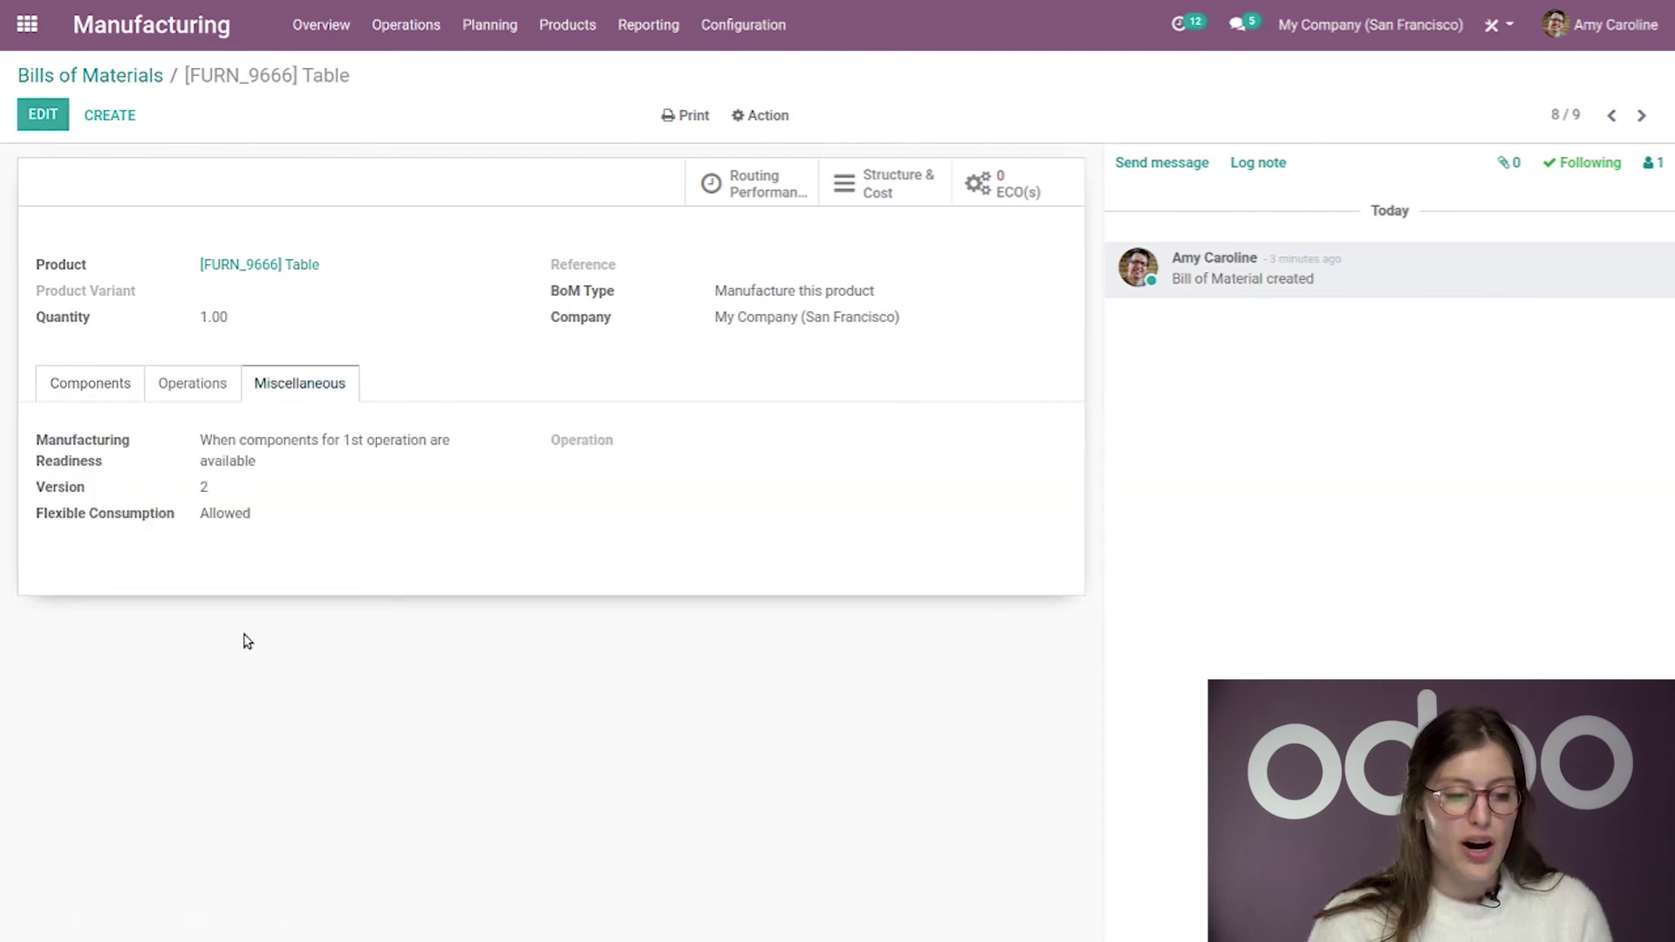